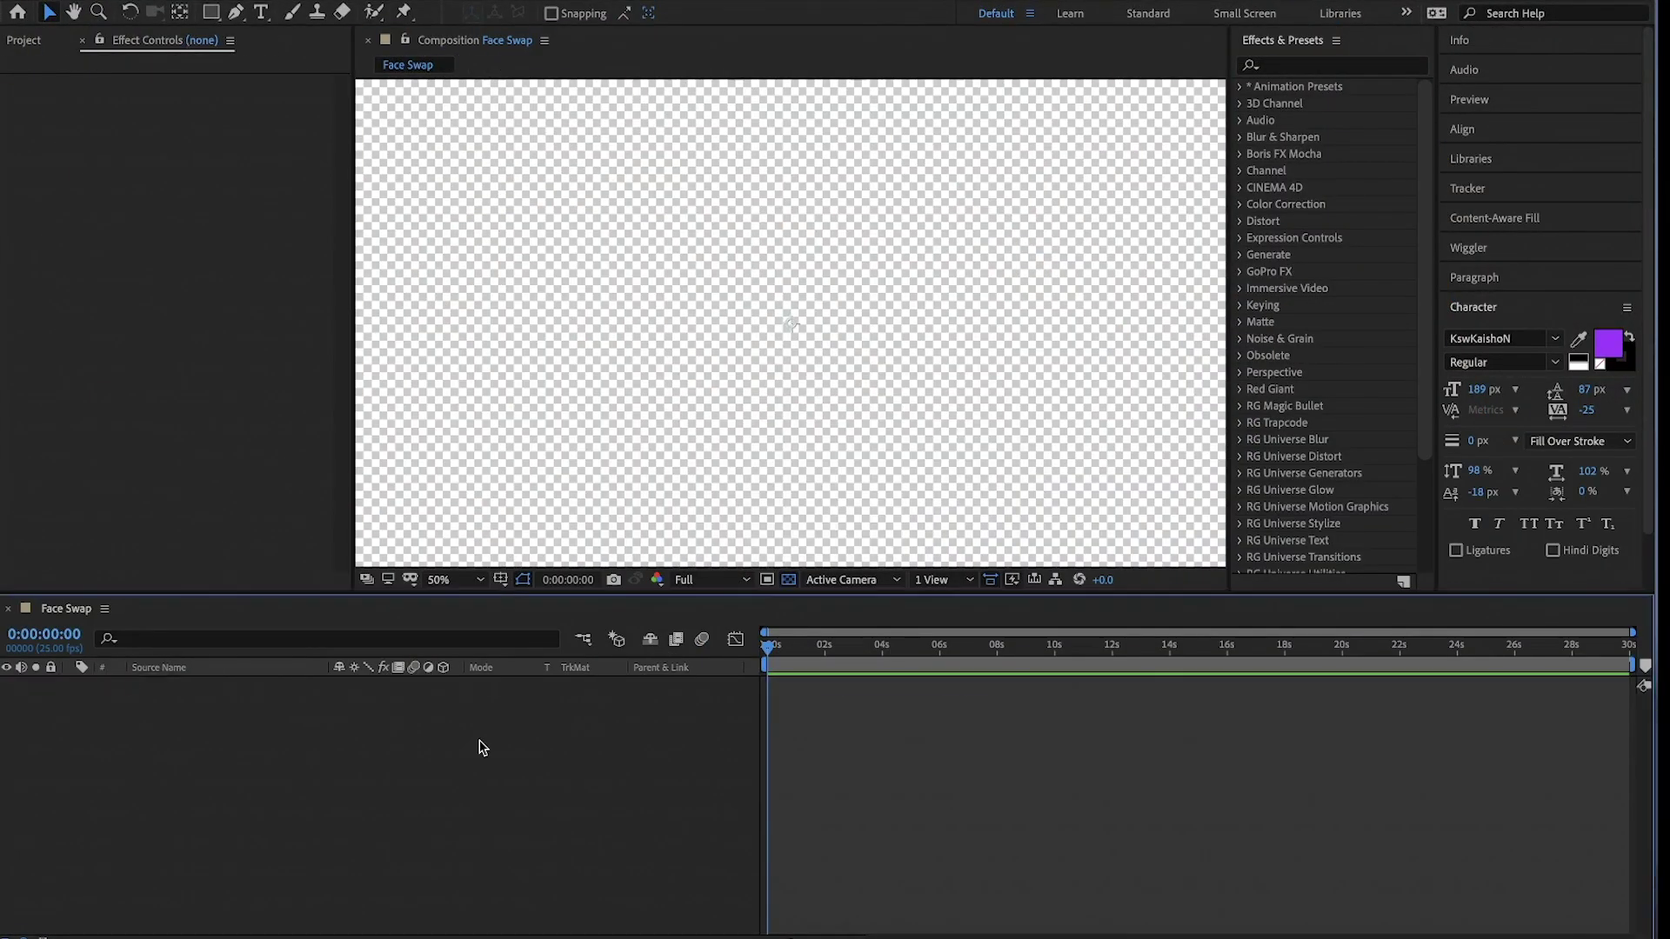
- Scale the clip to 50% and preview the footage from the start
{"action": "type", "text": "50"}
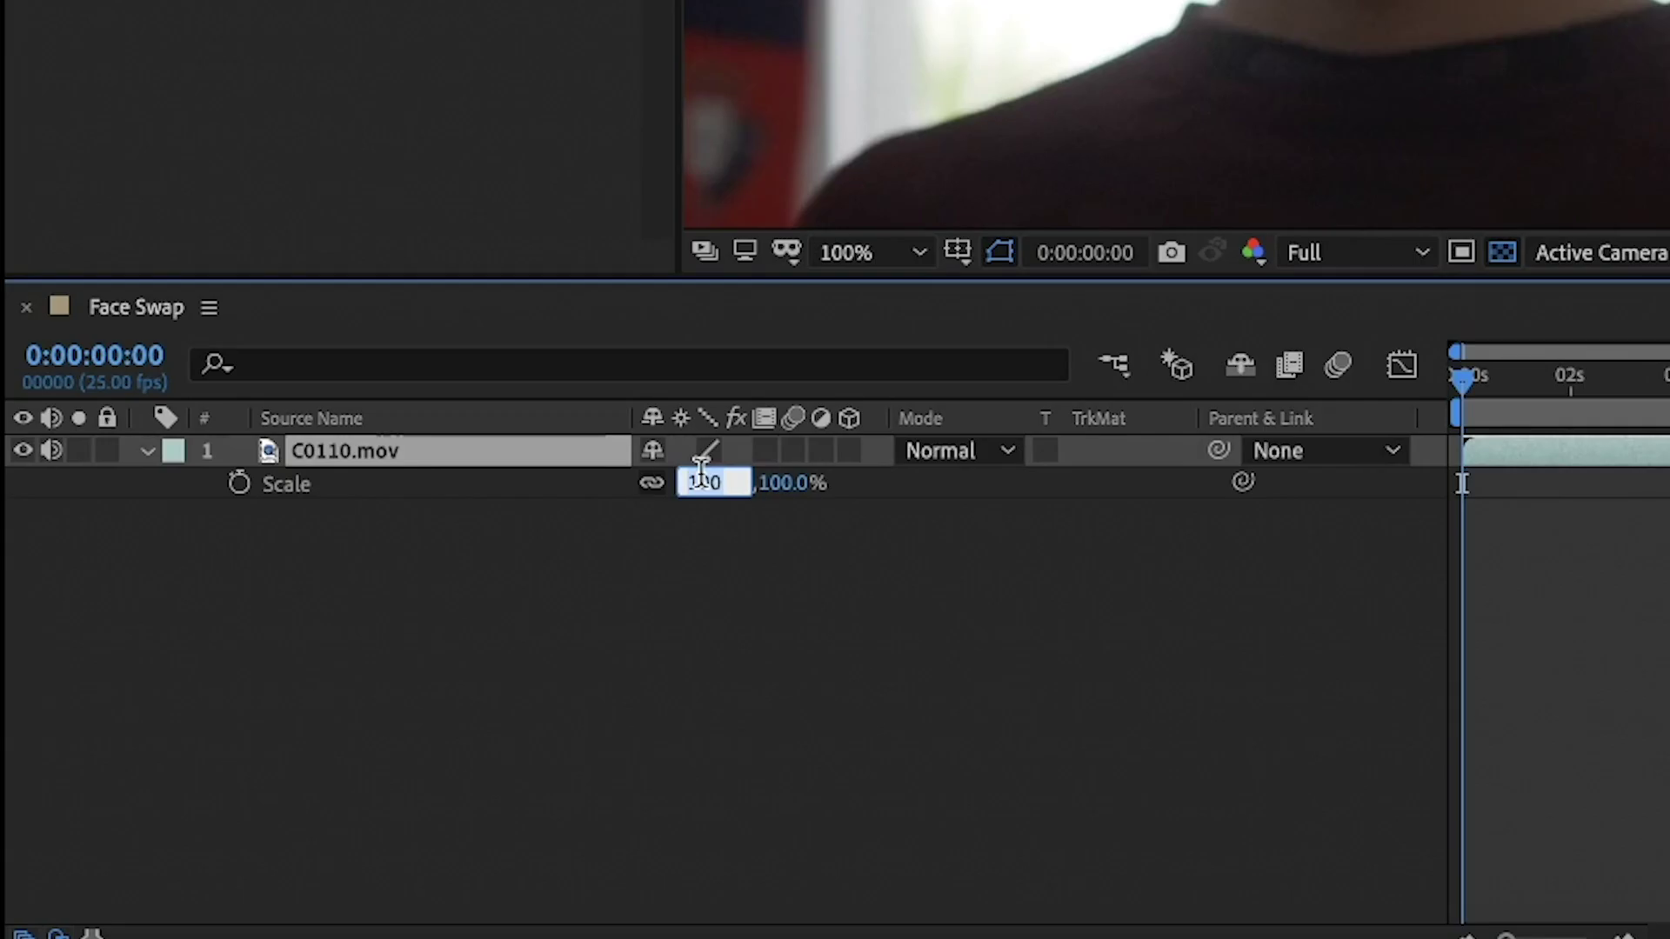
{"action": "key", "text": "Return"}
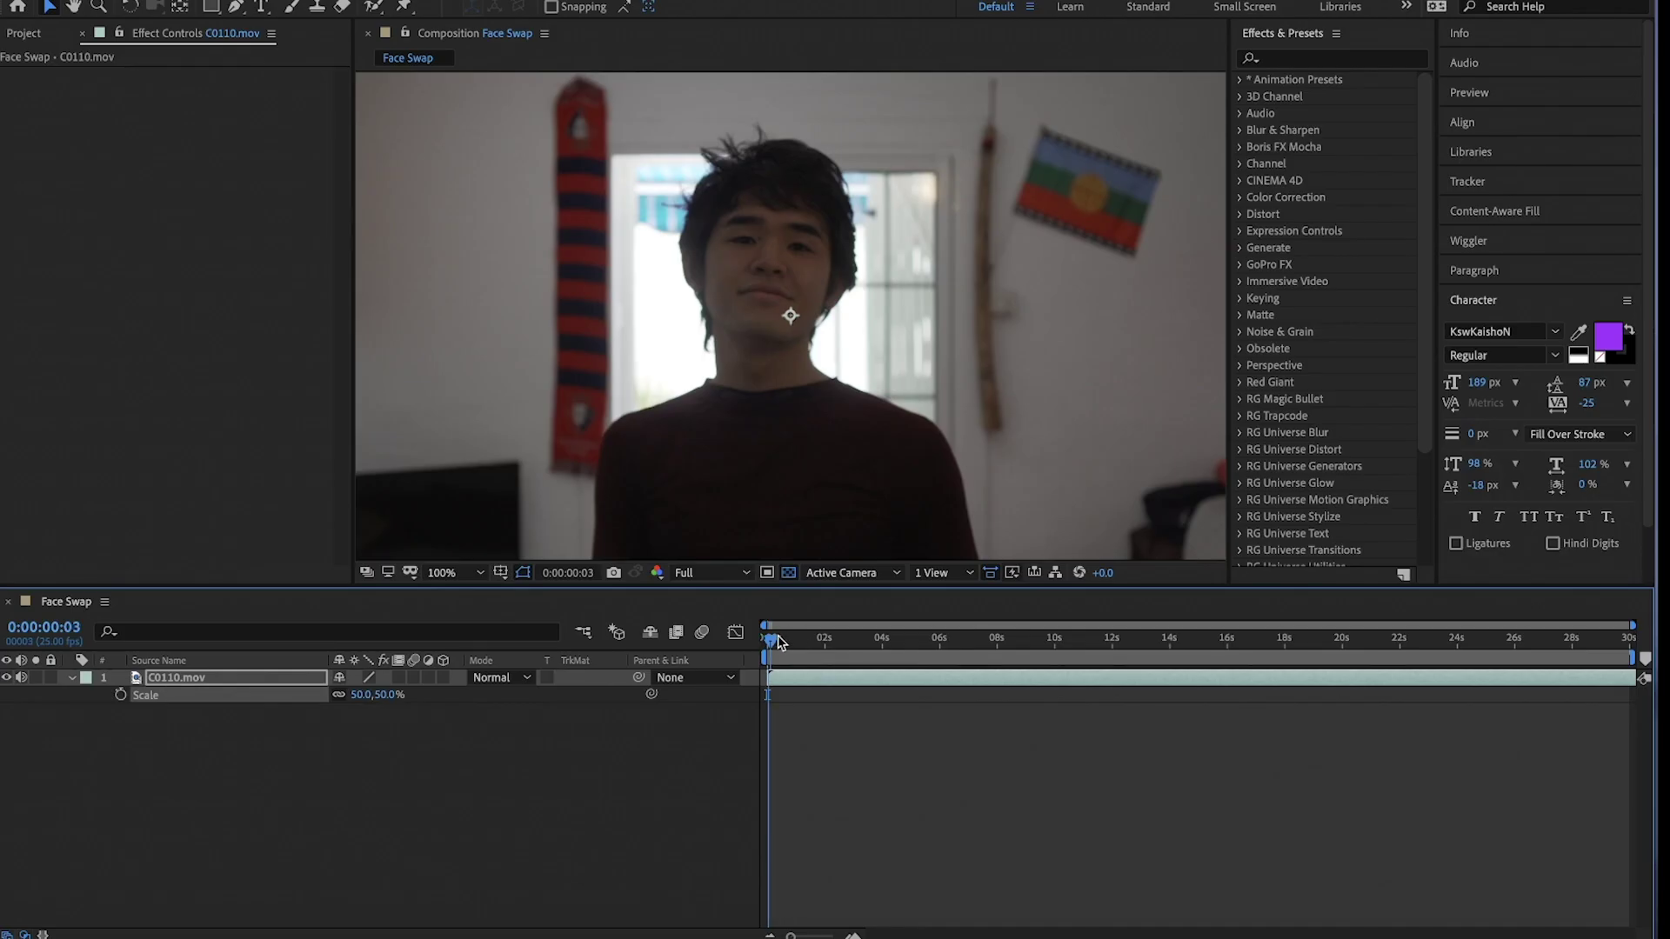
{"action": "left_click_drag", "start_coordinate": [779, 642], "coordinate": [812, 641]}
{"action": "key", "text": "space"}
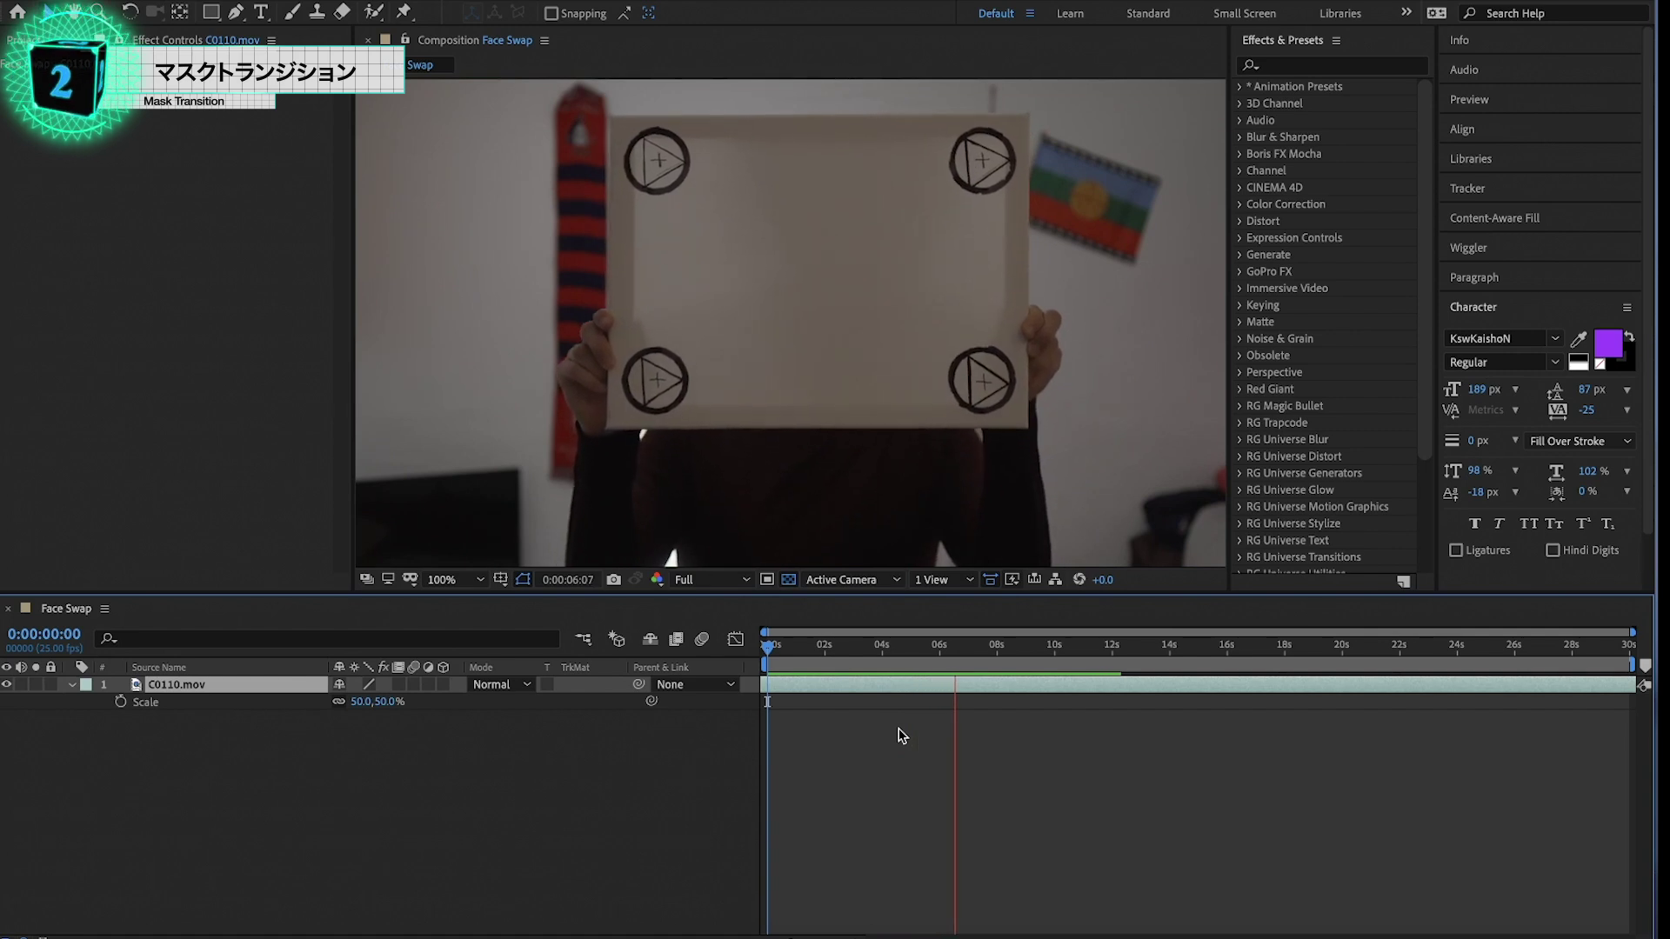
- End the clip at 0:00:07:19 and rename the layer Scene1
{"action": "left_click", "coordinate": [992, 668]}
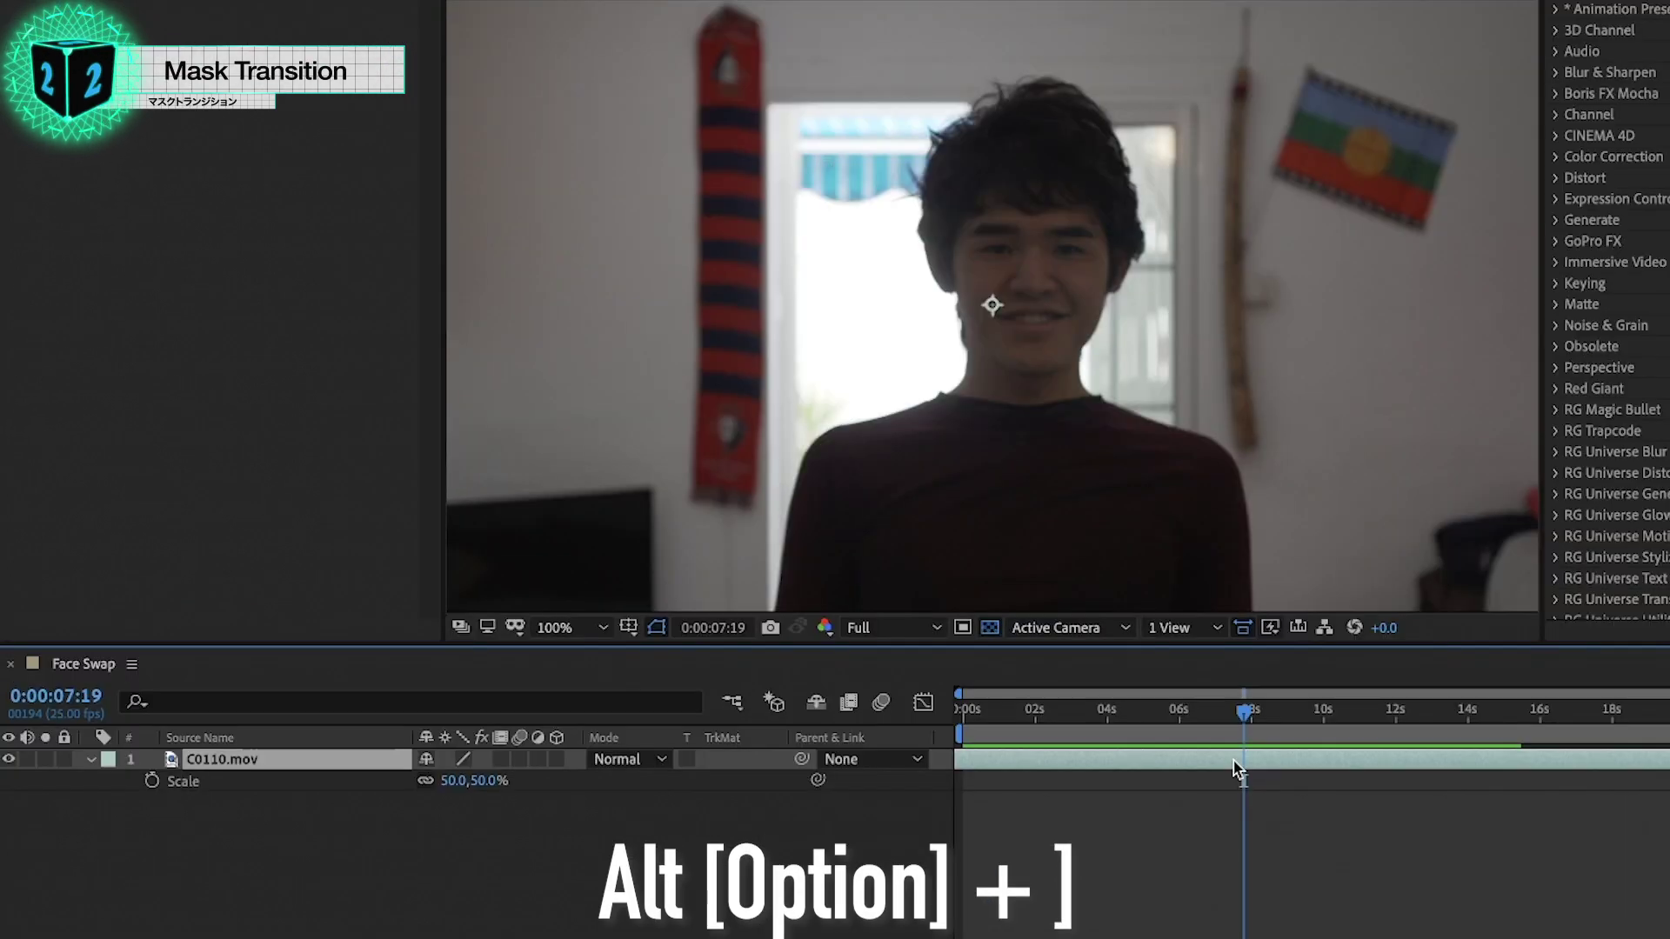
{"action": "key", "text": "alt+bracketright"}
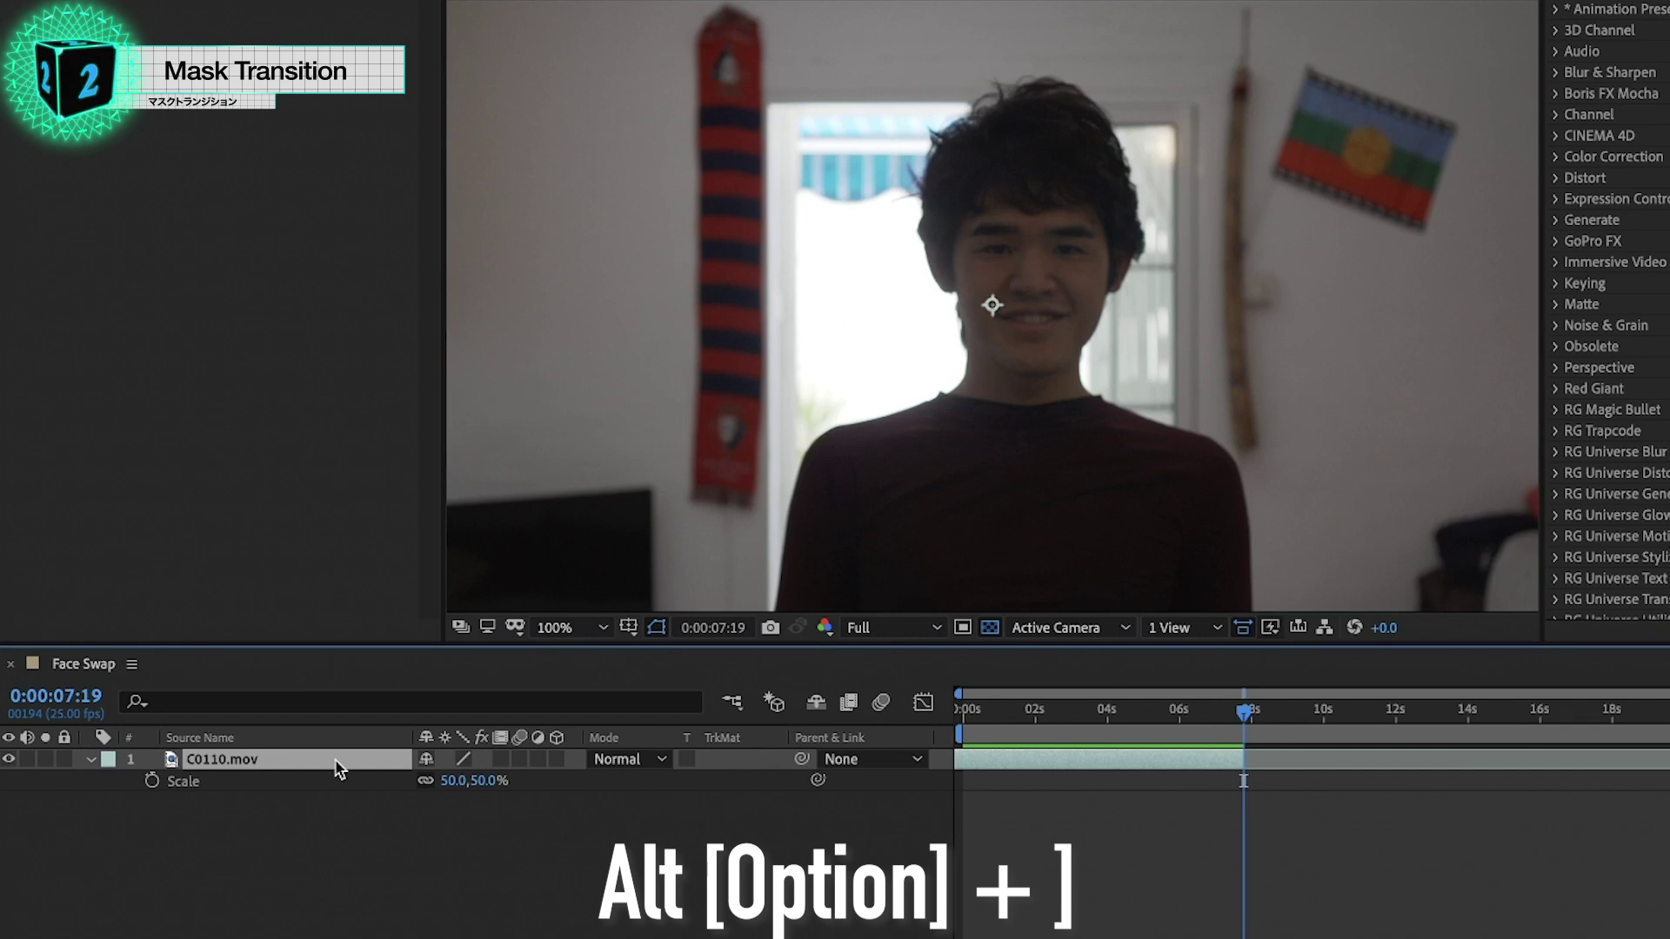
{"action": "key", "text": "Return"}
{"action": "type", "text": "Scene1"}
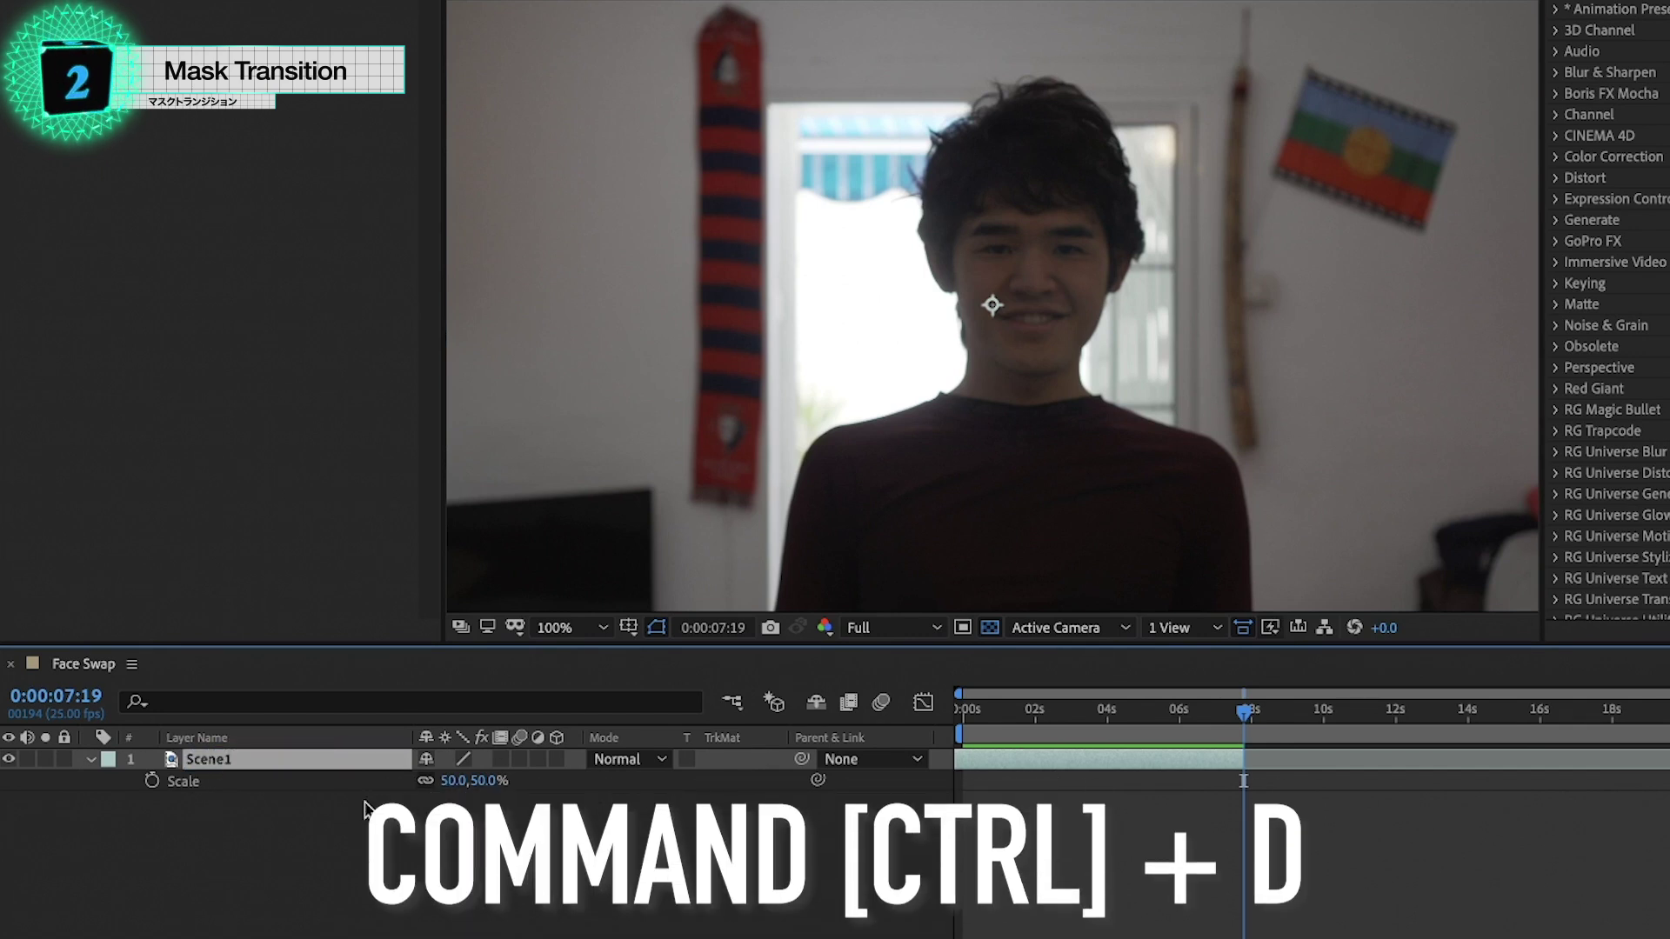
- Duplicate Scene1 as Scene2, slide it later, and add an adjustment layer on top
{"action": "key", "text": "ctrl+d"}
{"action": "left_click_drag", "start_coordinate": [1281, 759], "coordinate": [1573, 765]}
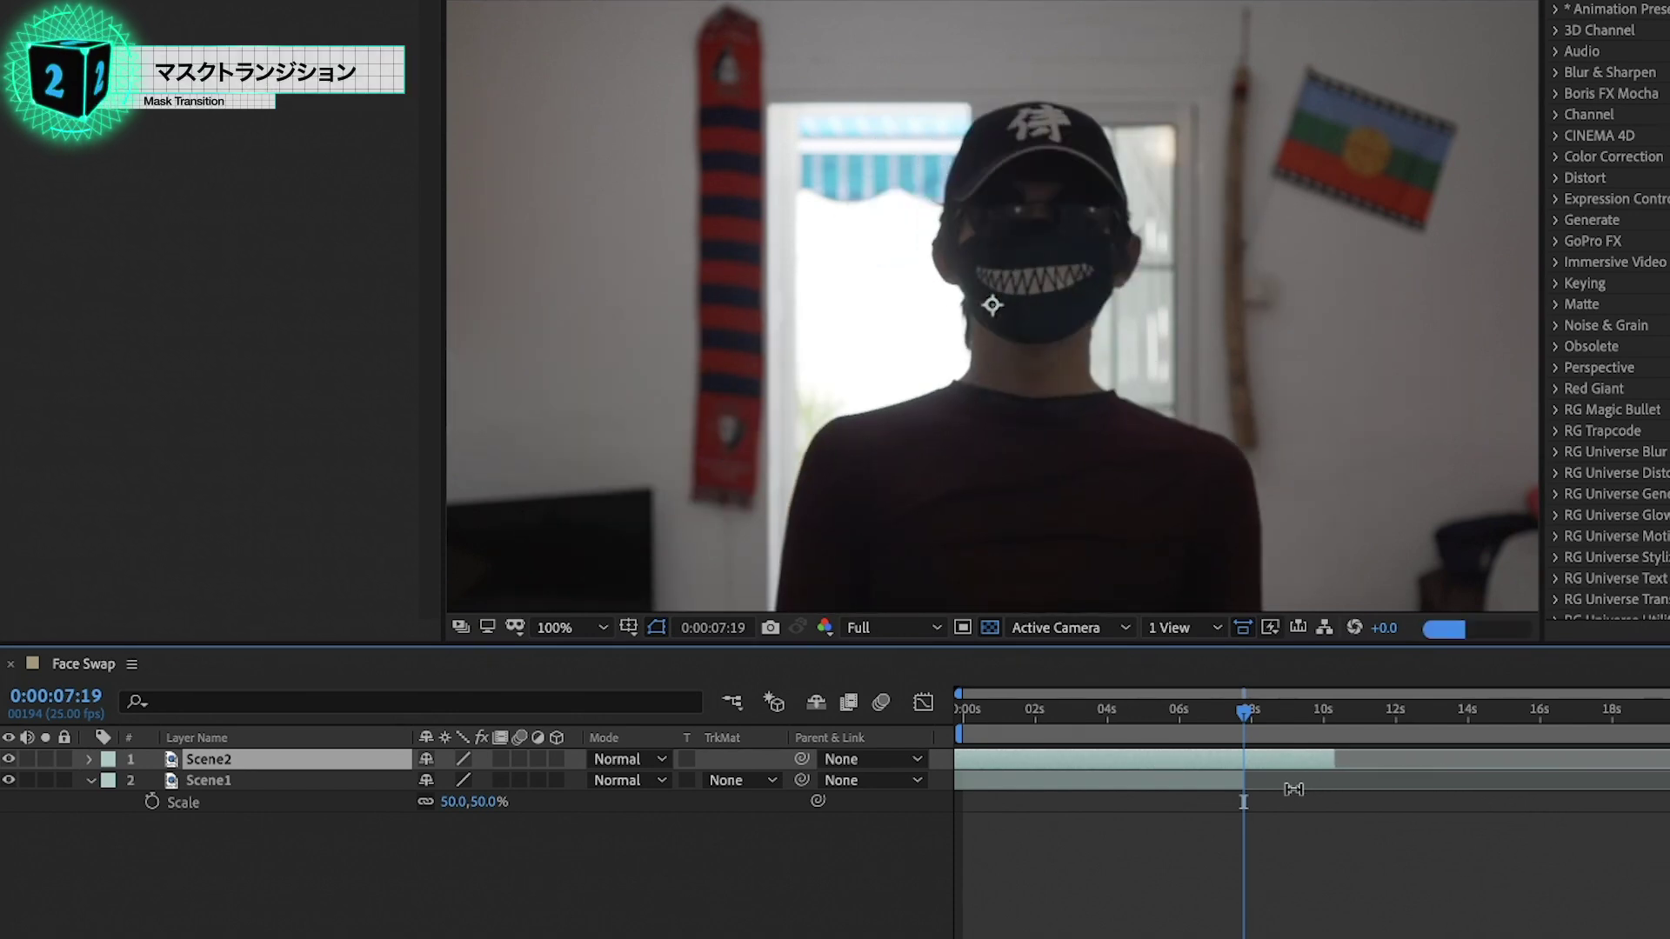
{"action": "mouse_move", "coordinate": [1253, 713]}
{"action": "left_mouse_down"}
{"action": "mouse_move", "coordinate": [1345, 731]}
{"action": "mouse_move", "coordinate": [1273, 730]}
{"action": "mouse_move", "coordinate": [1293, 722]}
{"action": "left_mouse_up"}
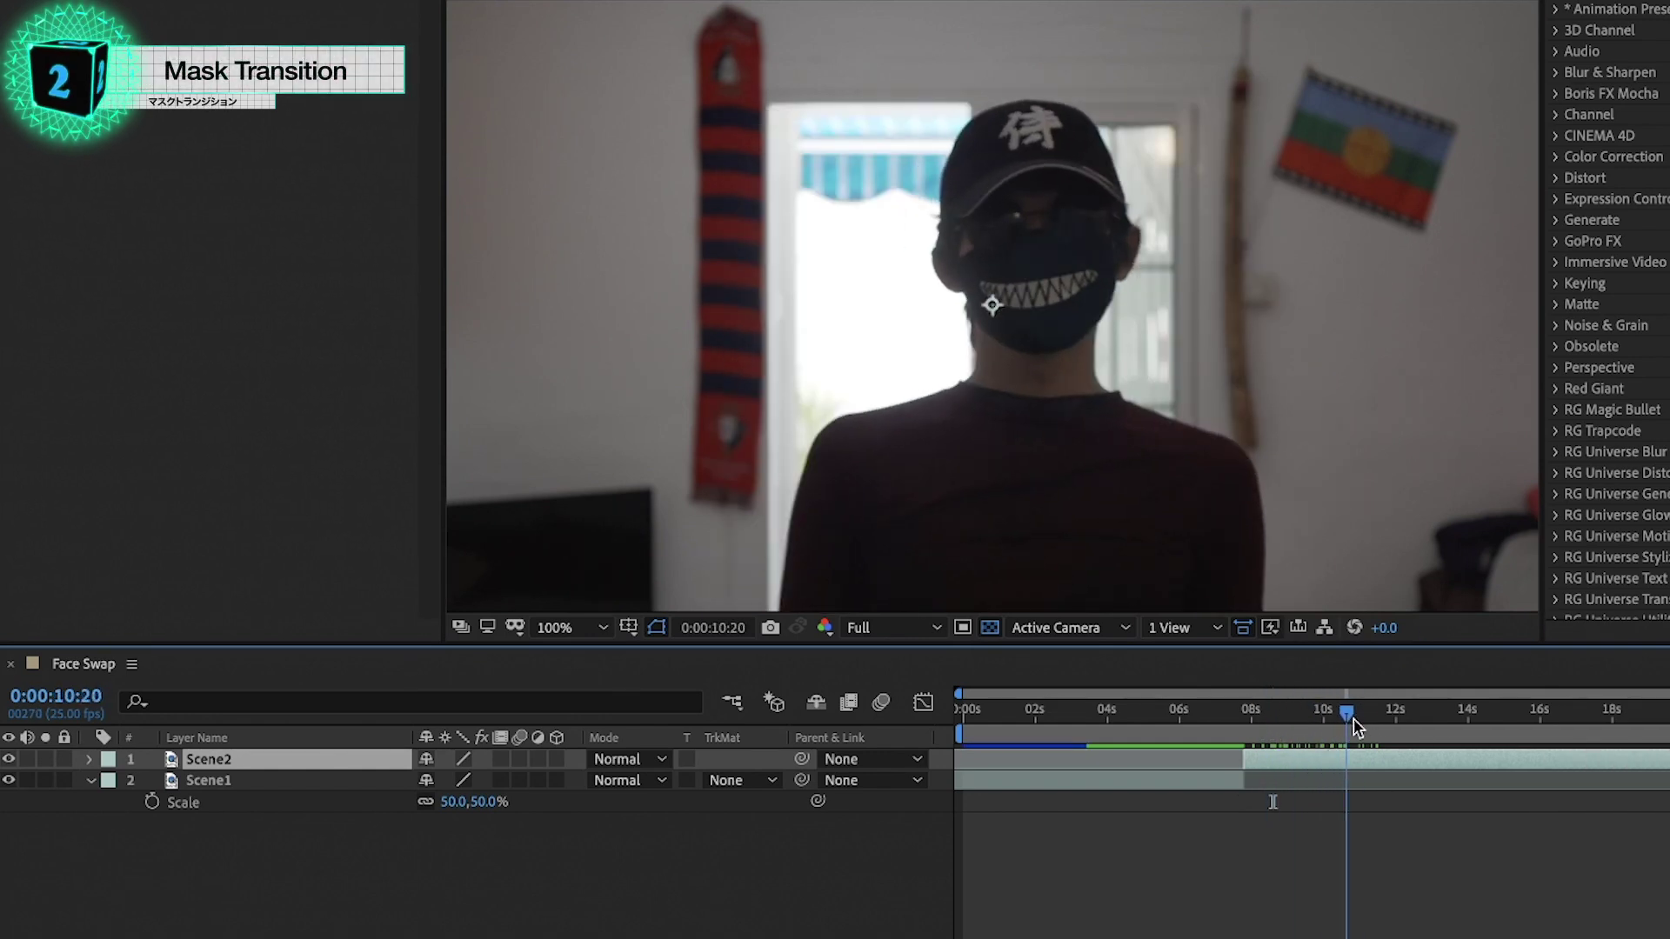
{"action": "key", "text": "ctrl+alt+y"}
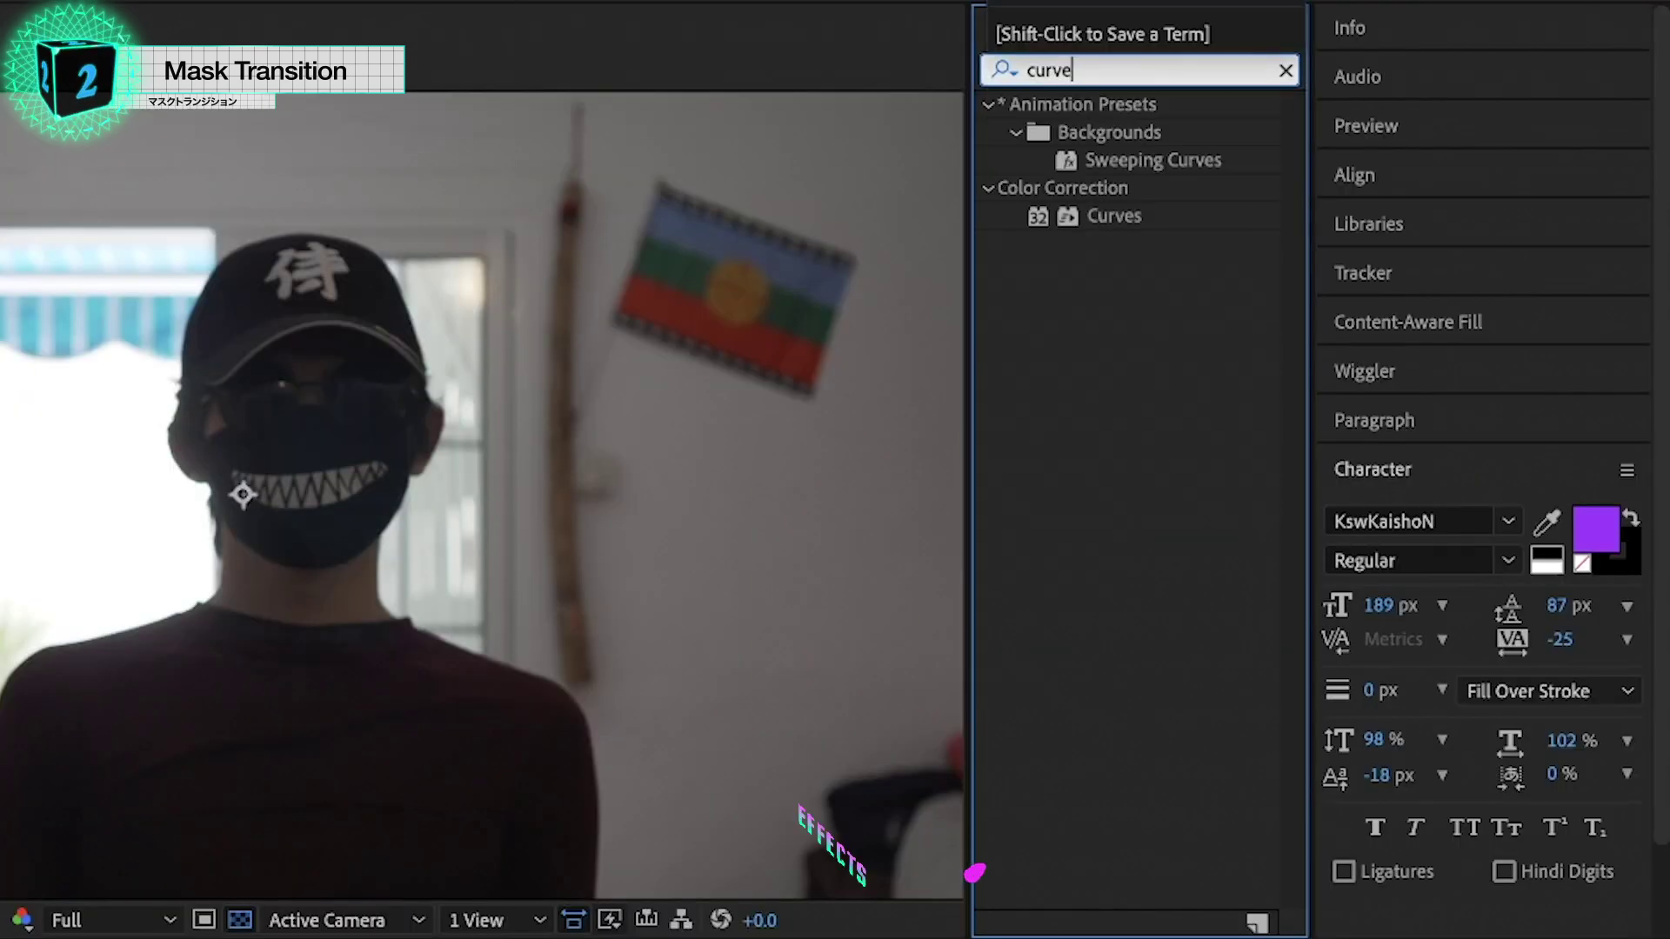
- Apply Curves to the adjustment layer and bend the curve upward to brighten all footage
{"action": "left_click", "coordinate": [1111, 218]}
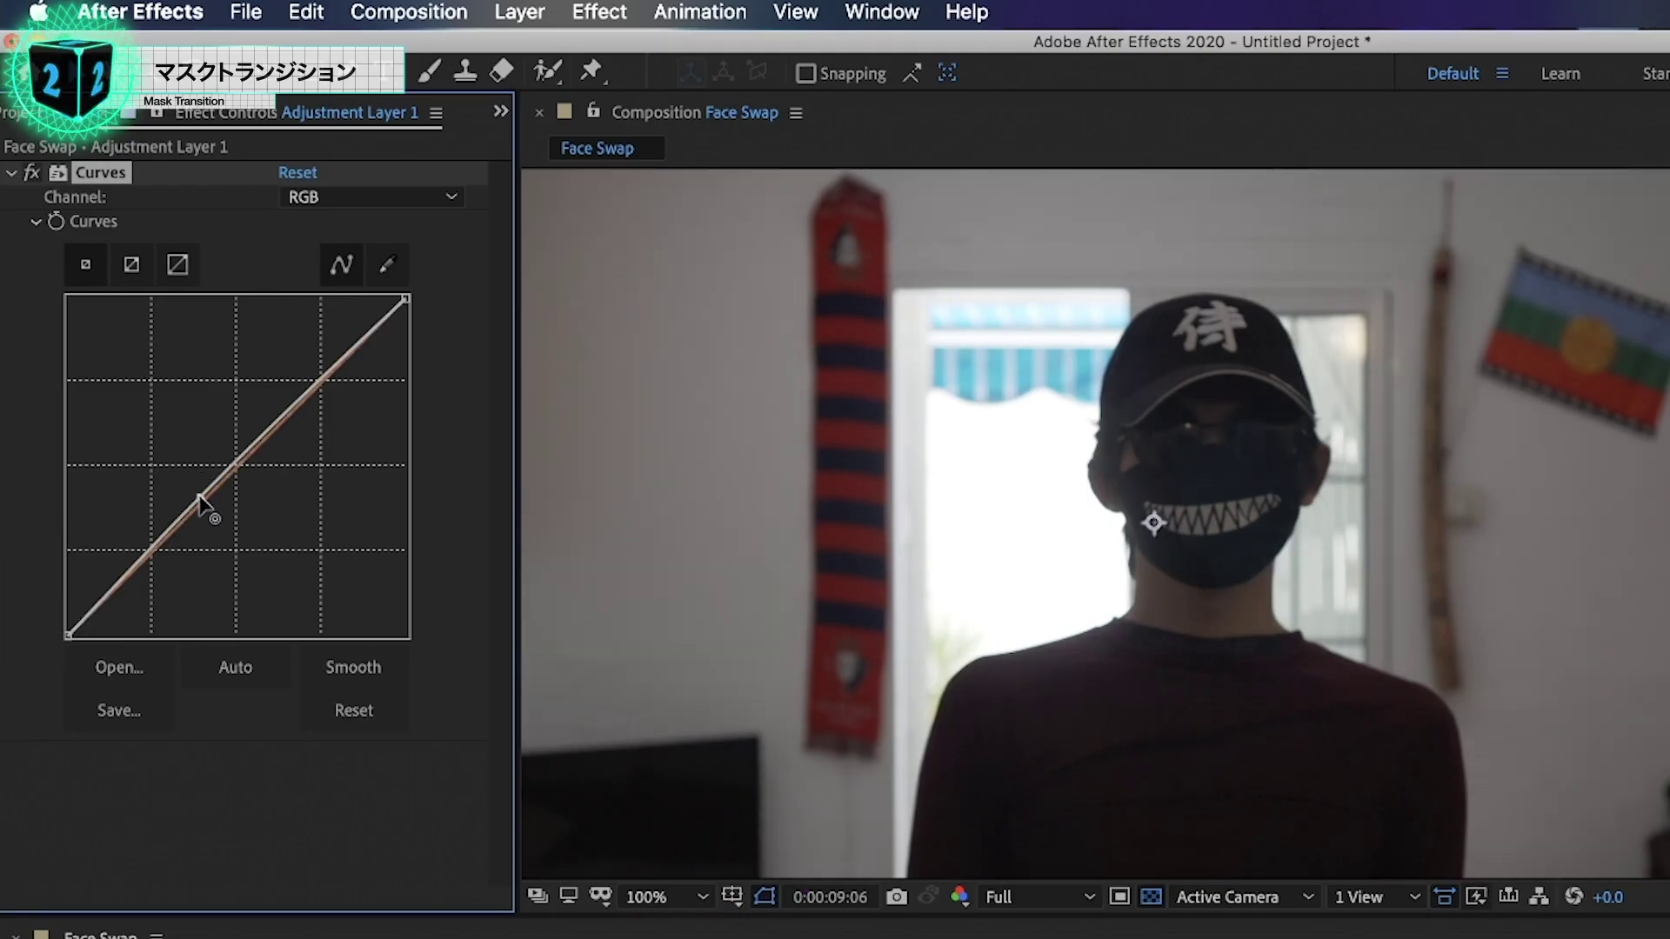
{"action": "left_click_drag", "start_coordinate": [200, 496], "coordinate": [192, 490]}
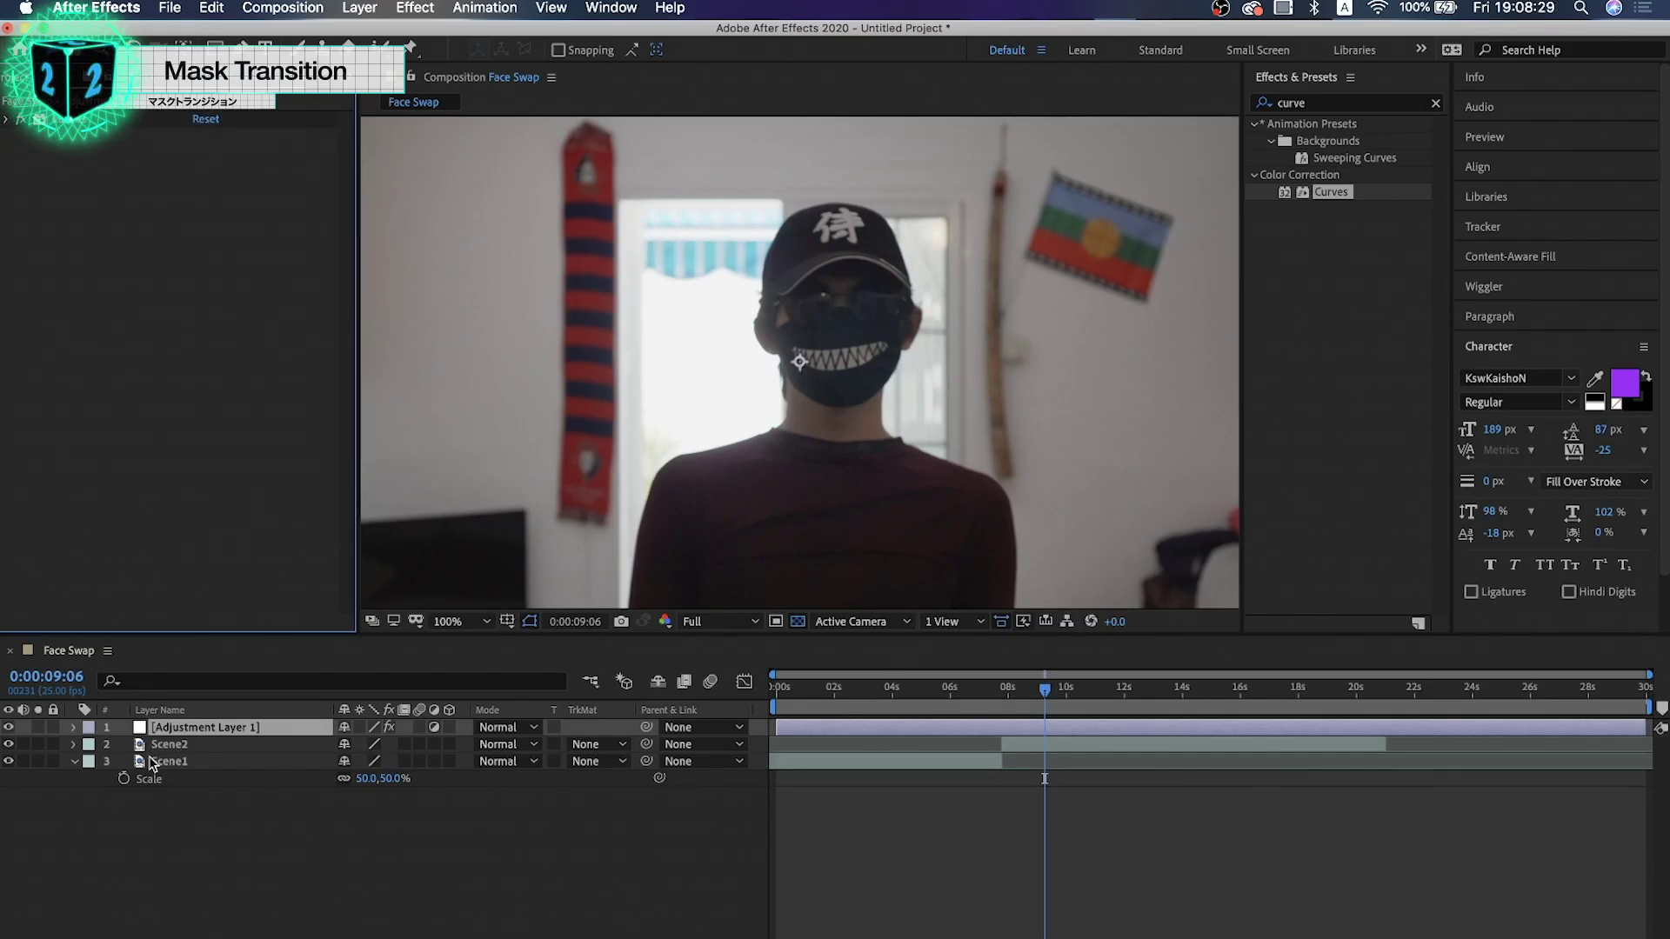
{"action": "left_click", "coordinate": [171, 735]}
{"action": "type", "text": "Light up"}
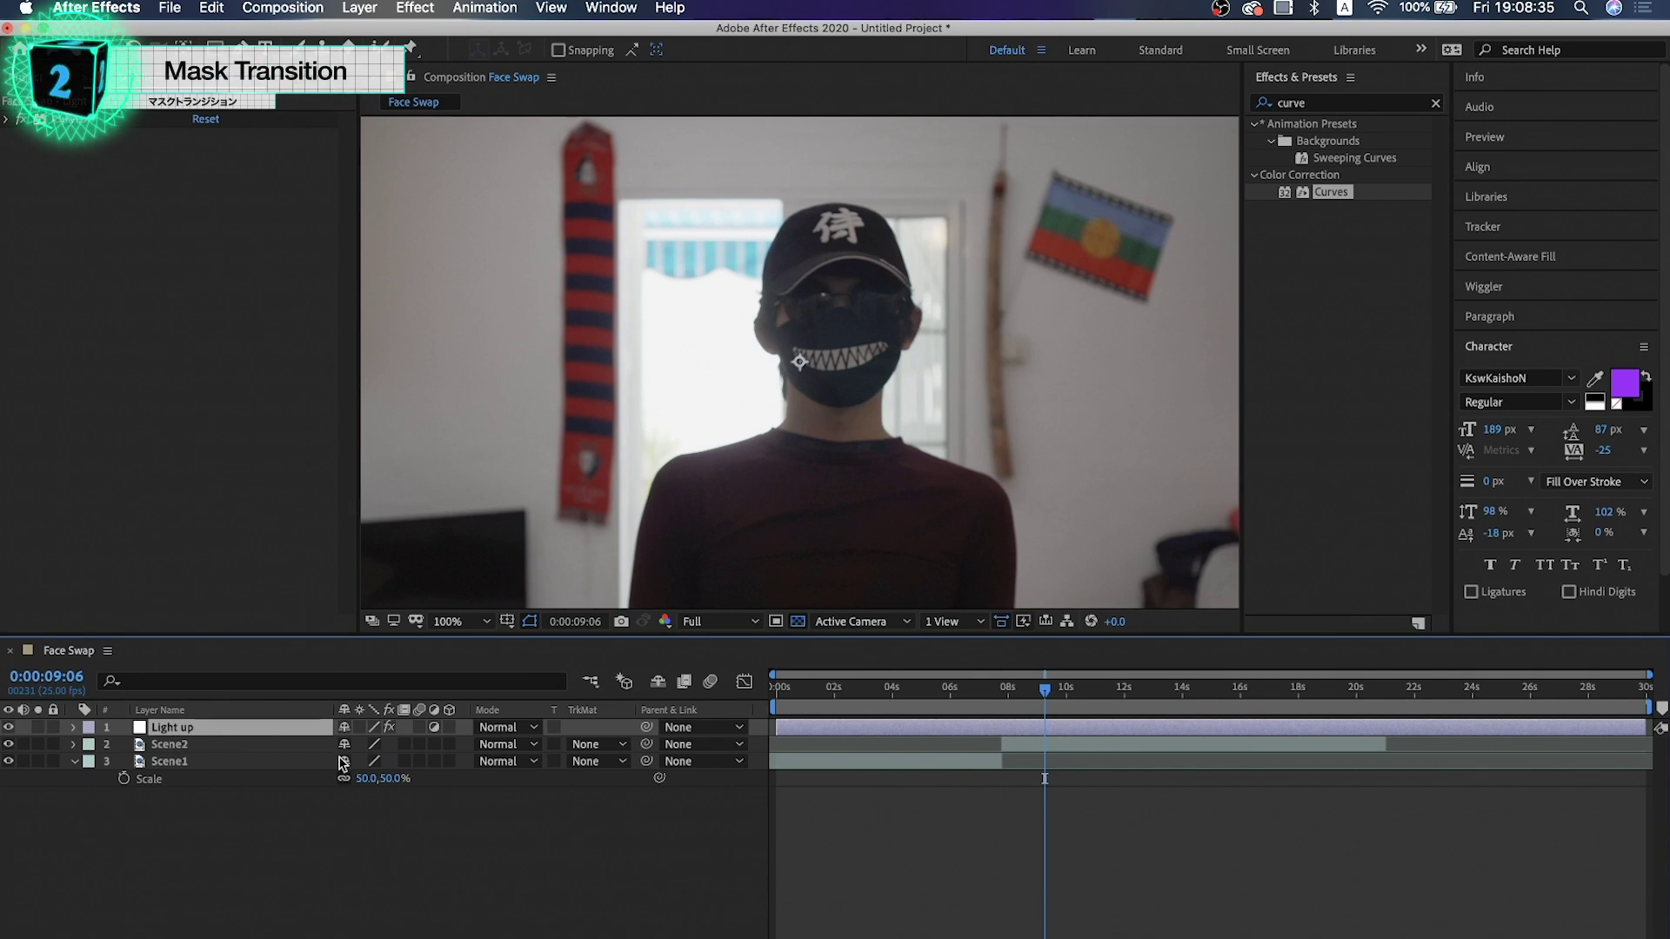
{"action": "mouse_move", "coordinate": [1046, 692]}
{"action": "left_mouse_down"}
{"action": "mouse_move", "coordinate": [1009, 706]}
{"action": "mouse_move", "coordinate": [1086, 720]}
{"action": "mouse_move", "coordinate": [1060, 753]}
{"action": "left_mouse_up"}
- Slide Scene2 earlier so it starts near 3 seconds, where the board appears
{"action": "left_click", "coordinate": [1070, 747]}
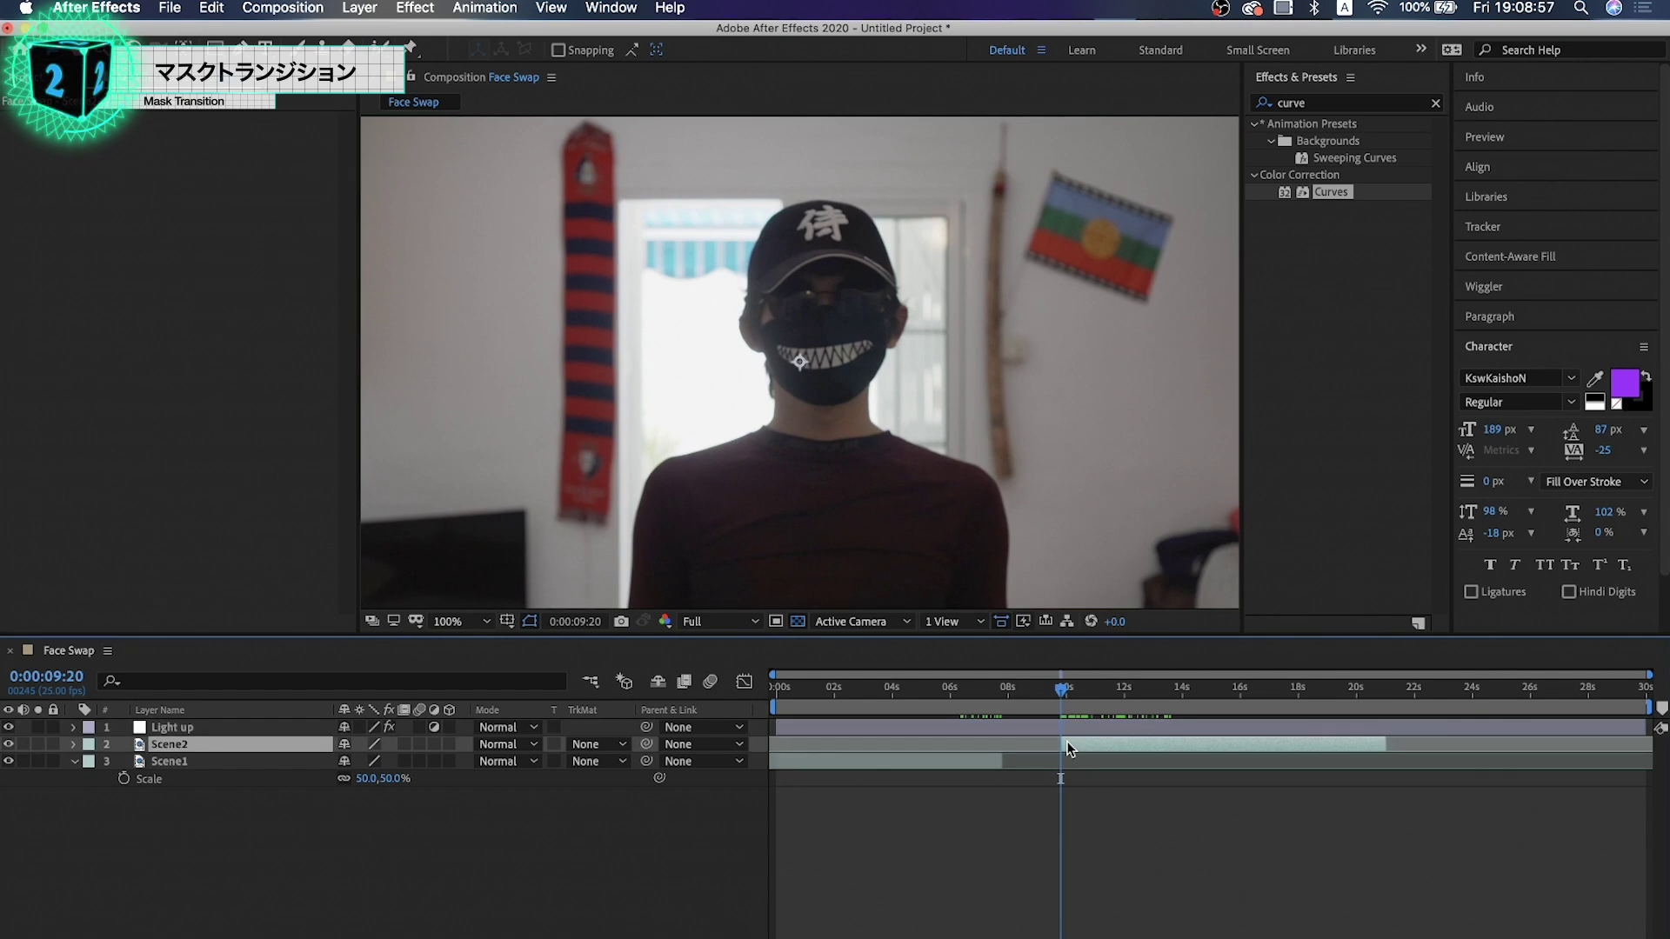
{"action": "left_click_drag", "start_coordinate": [990, 694], "coordinate": [875, 706]}
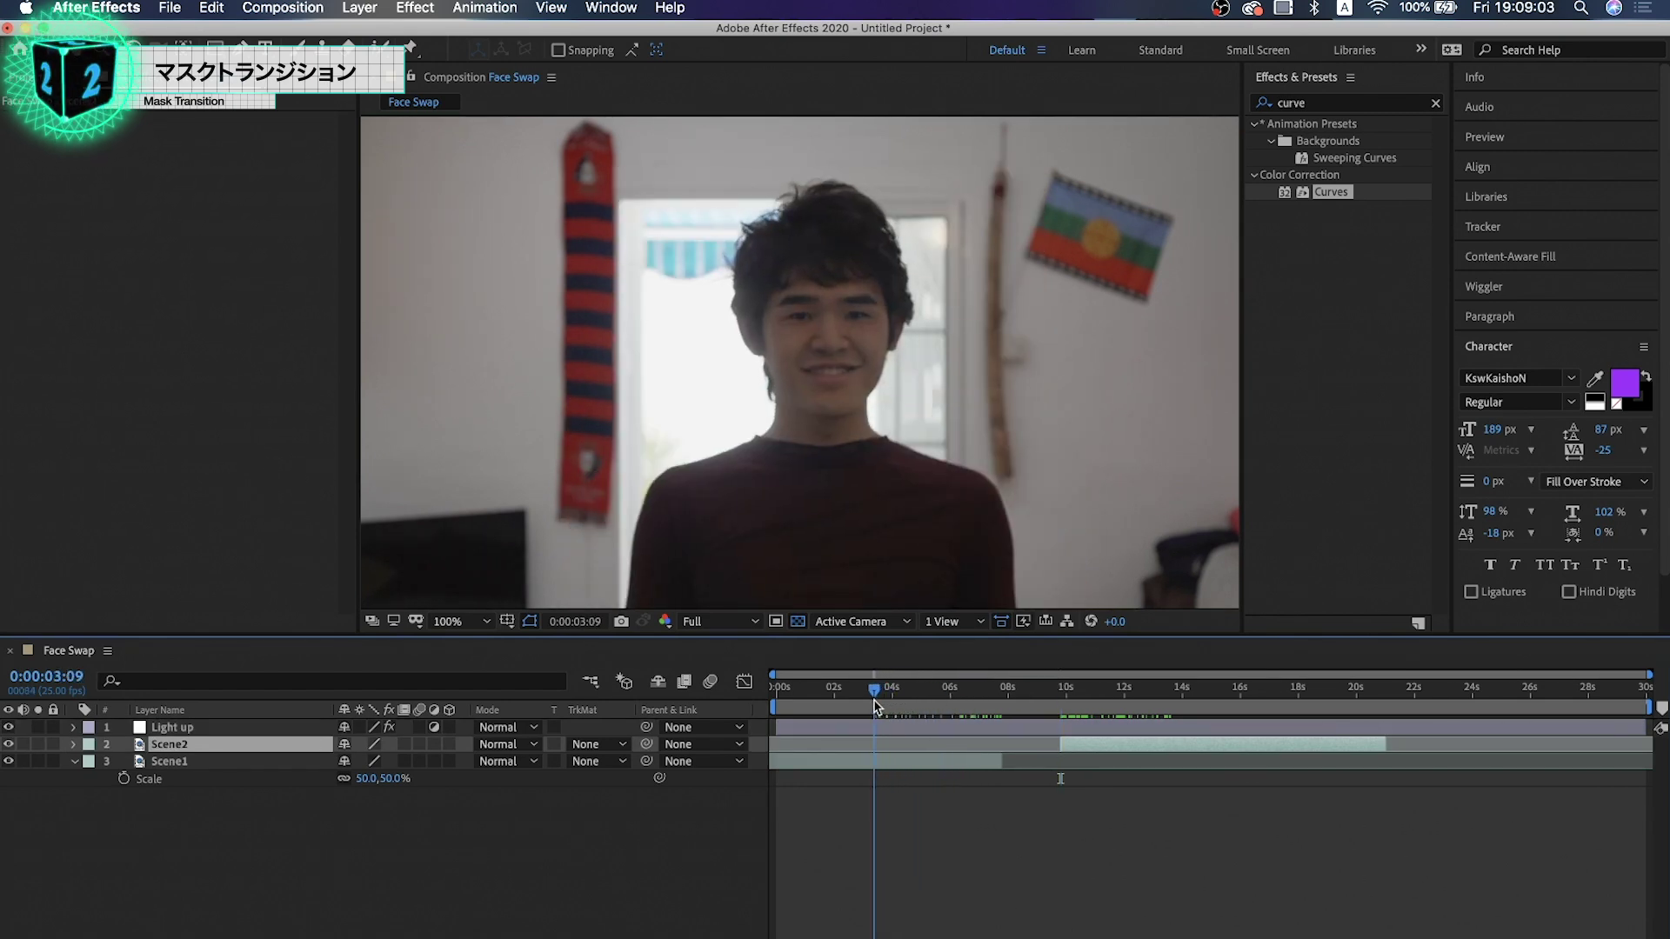
{"action": "left_click_drag", "start_coordinate": [881, 707], "coordinate": [884, 709]}
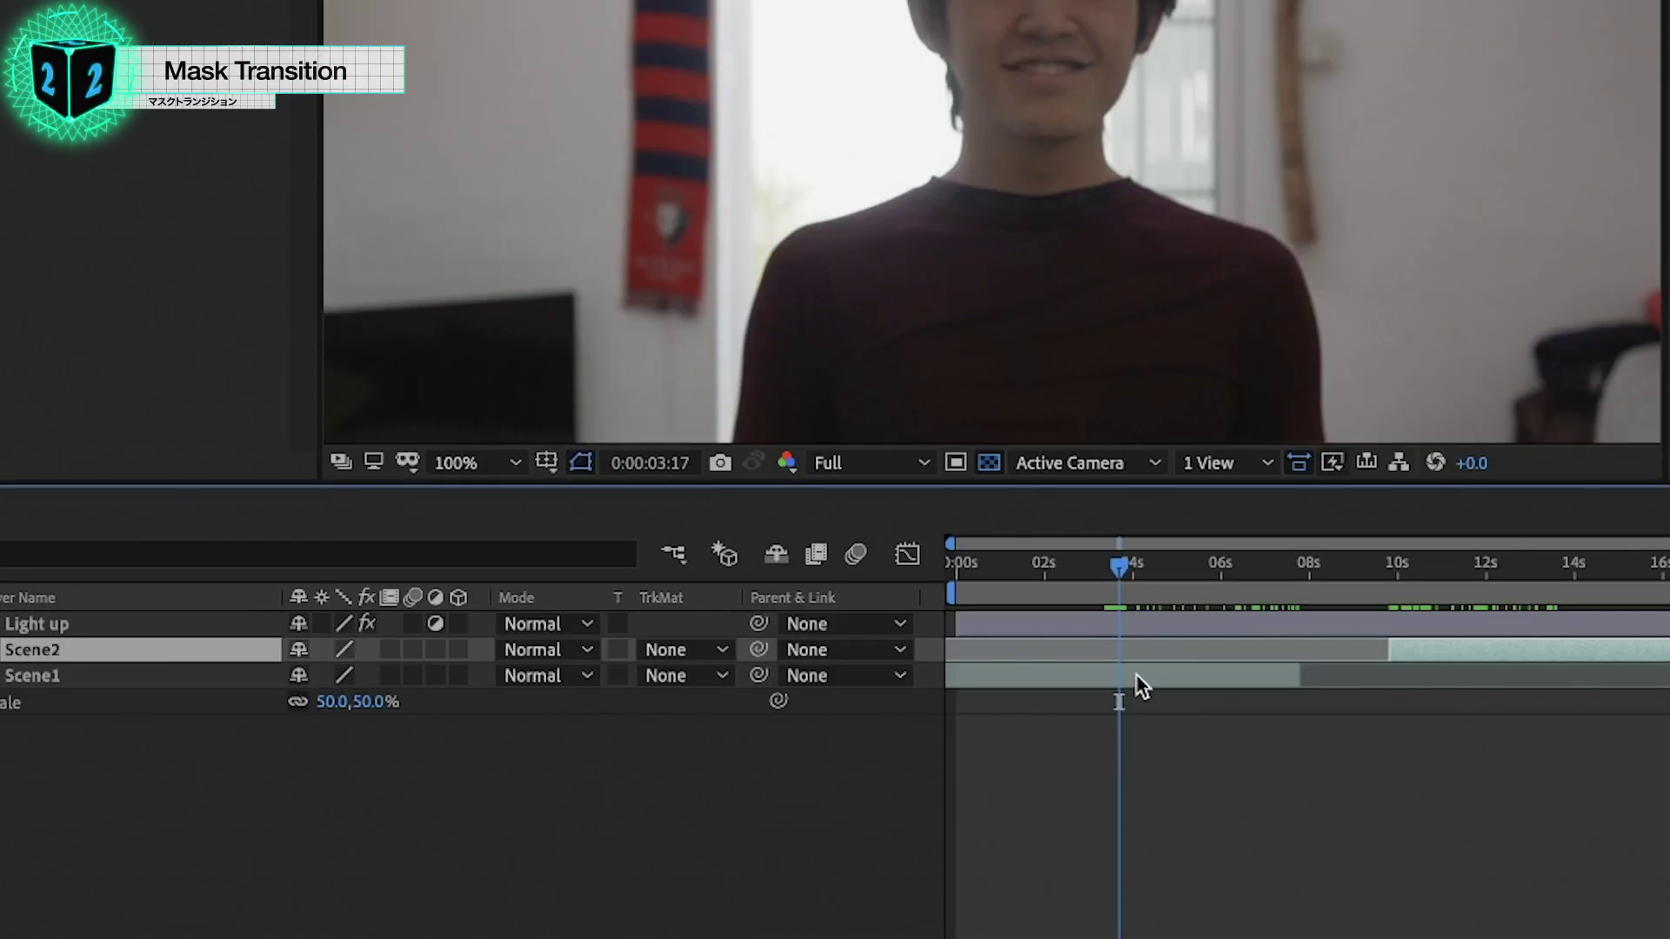
{"action": "left_click", "coordinate": [1136, 675]}
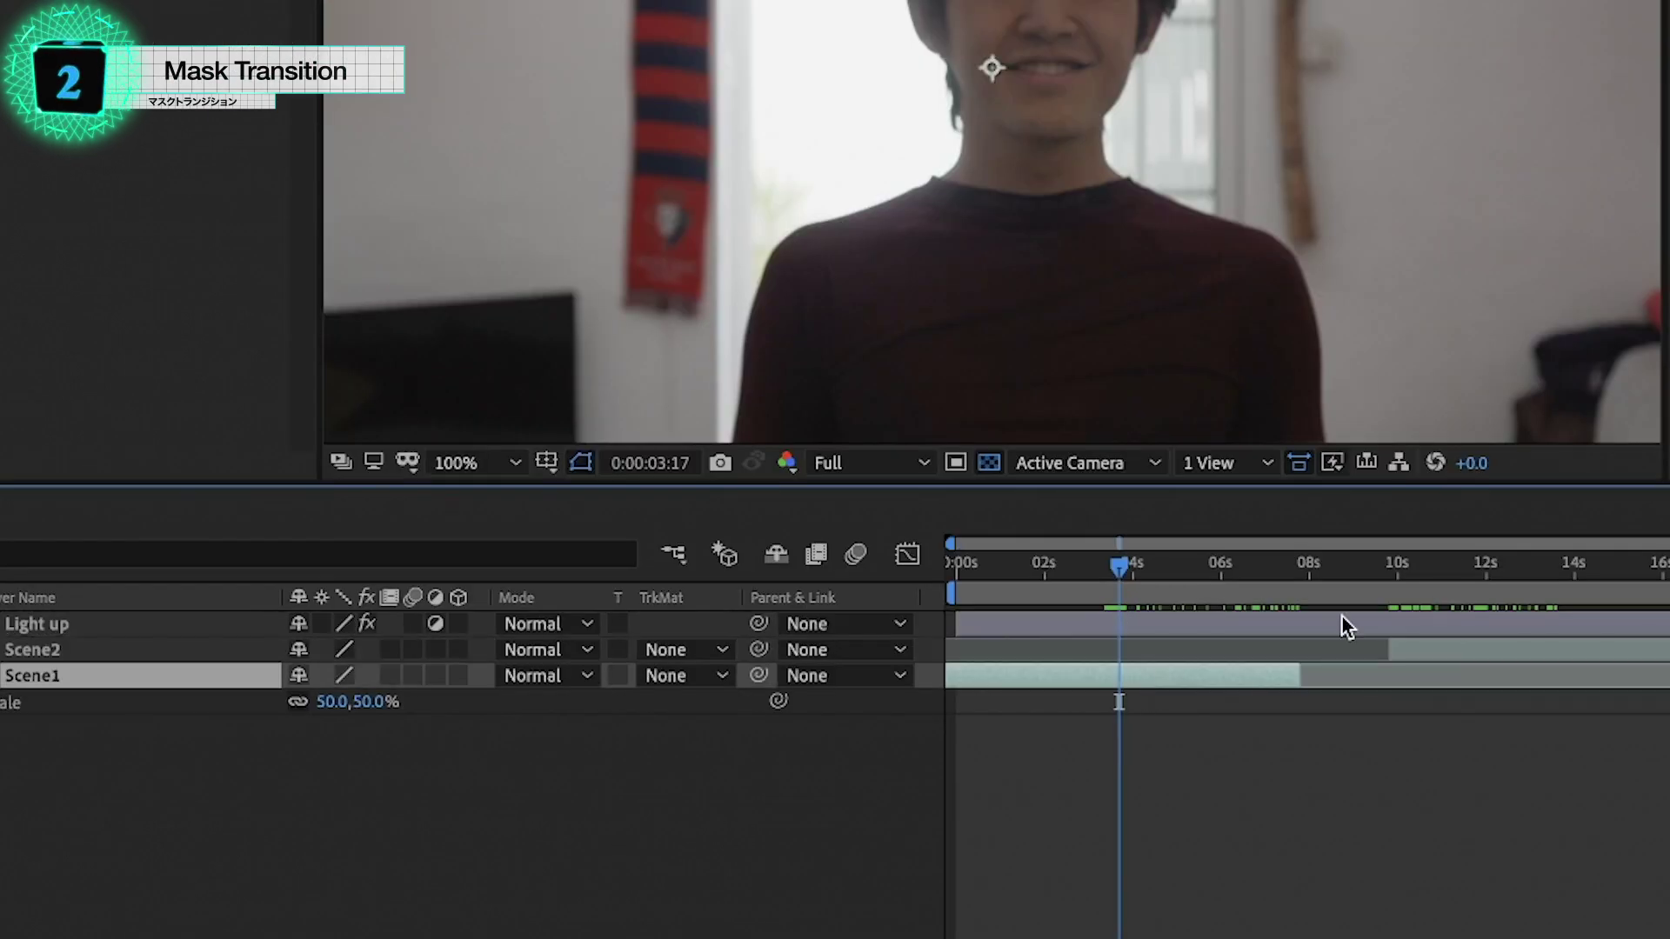
{"action": "left_click_drag", "start_coordinate": [1476, 652], "coordinate": [1198, 648]}
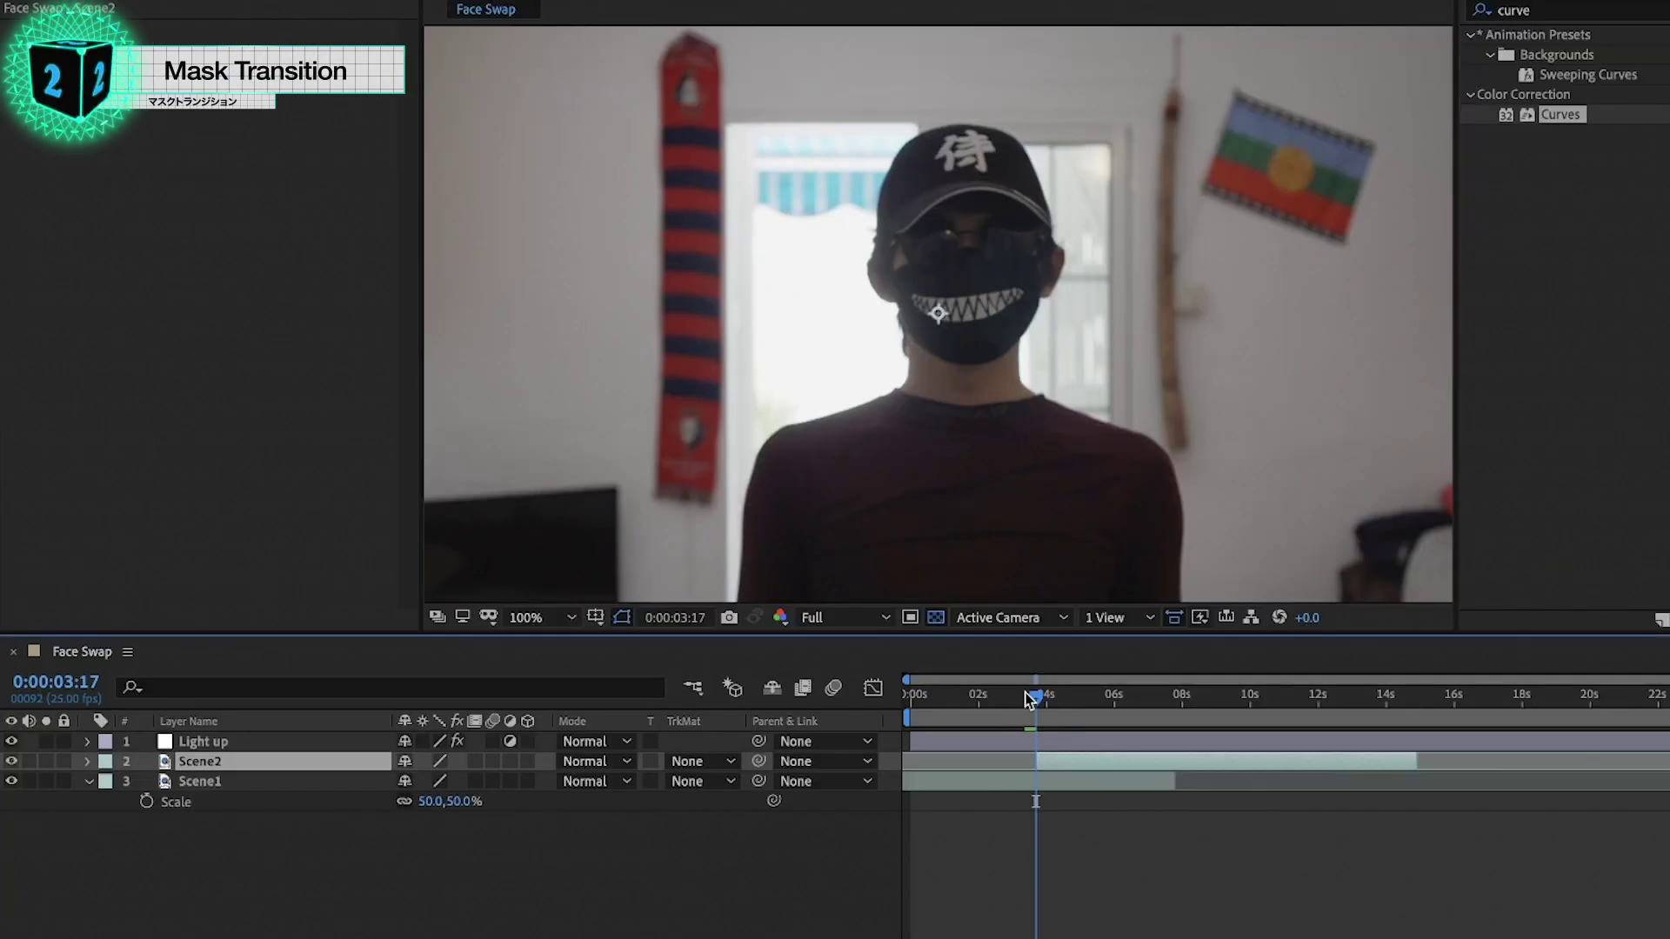
{"action": "mouse_move", "coordinate": [1035, 696]}
{"action": "left_mouse_down"}
{"action": "mouse_move", "coordinate": [1009, 699]}
{"action": "mouse_move", "coordinate": [1089, 712]}
{"action": "mouse_move", "coordinate": [1076, 700]}
{"action": "left_mouse_up"}
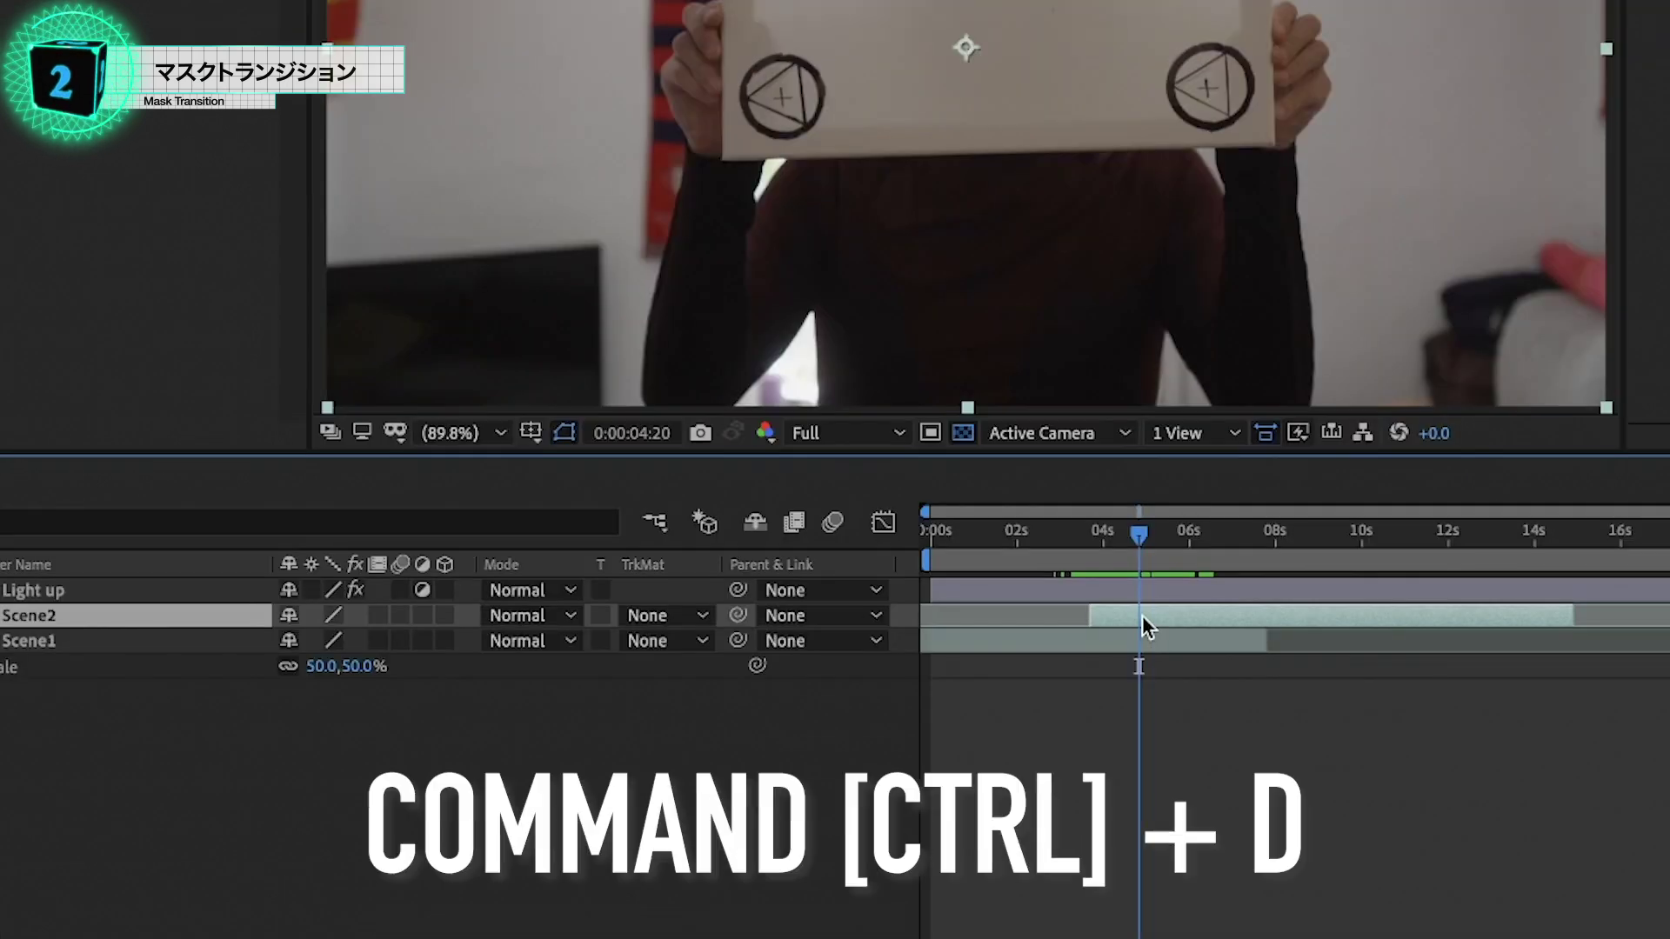
- Duplicate Scene2 as Scene3, ending Scene2 and starting Scene3 at 0:00:04:20
{"action": "key", "text": "ctrl+d"}
{"action": "left_click", "coordinate": [1142, 639]}
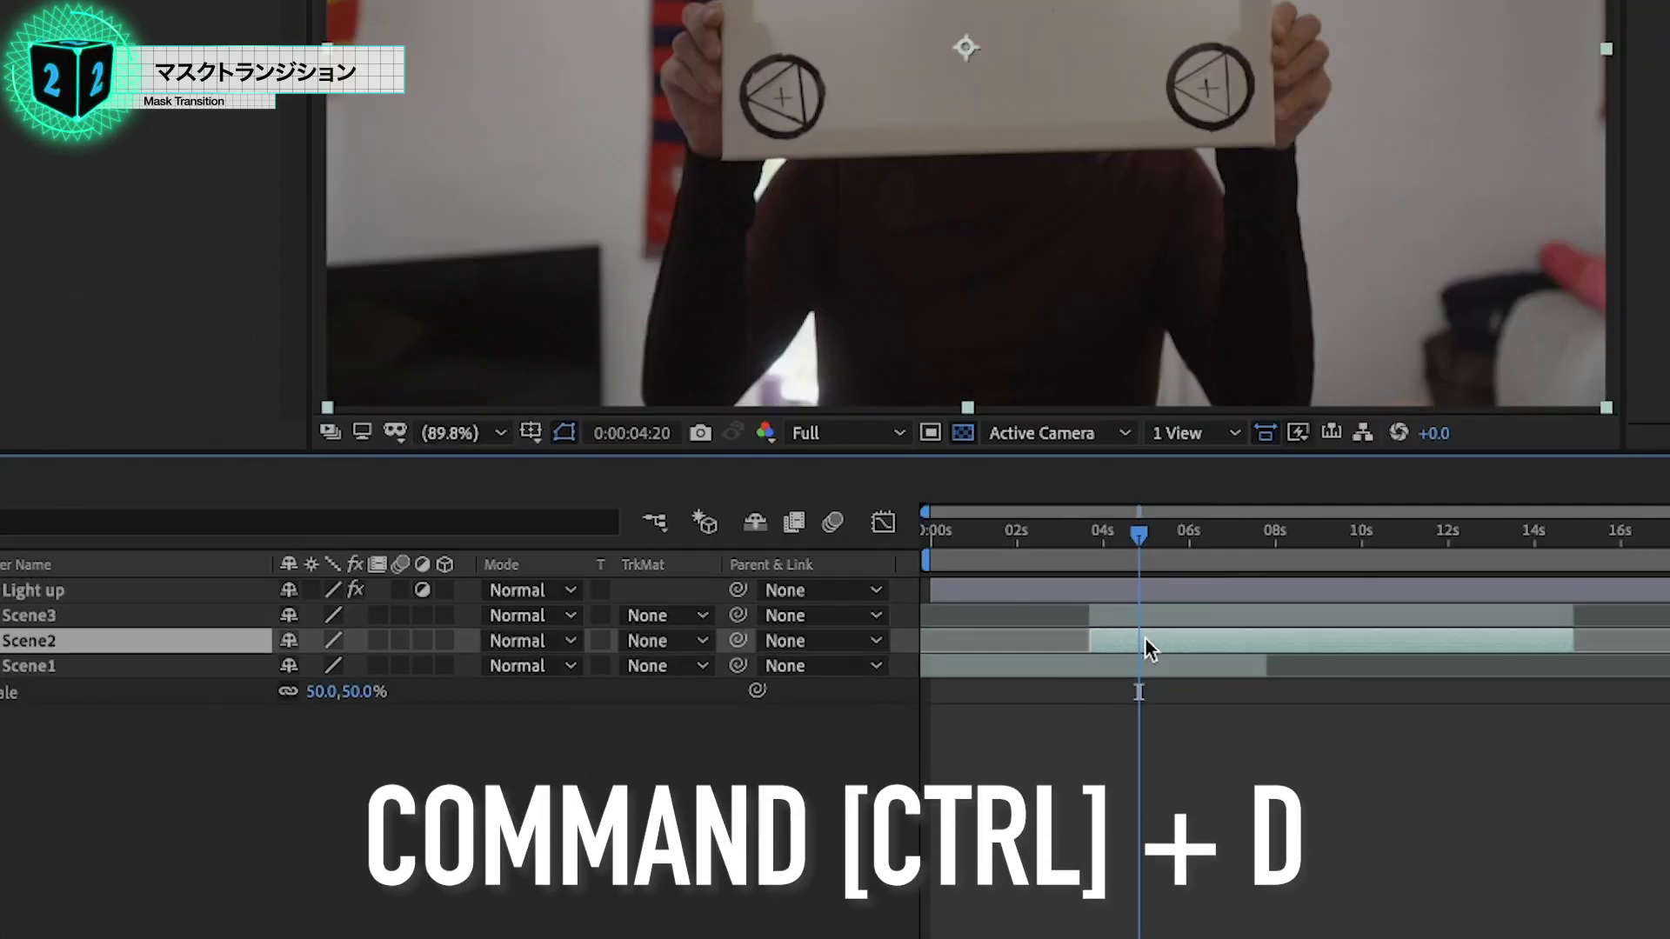
{"action": "key", "text": "alt+bracketright"}
{"action": "left_click", "coordinate": [1146, 611]}
{"action": "key", "text": "alt+bracketleft"}
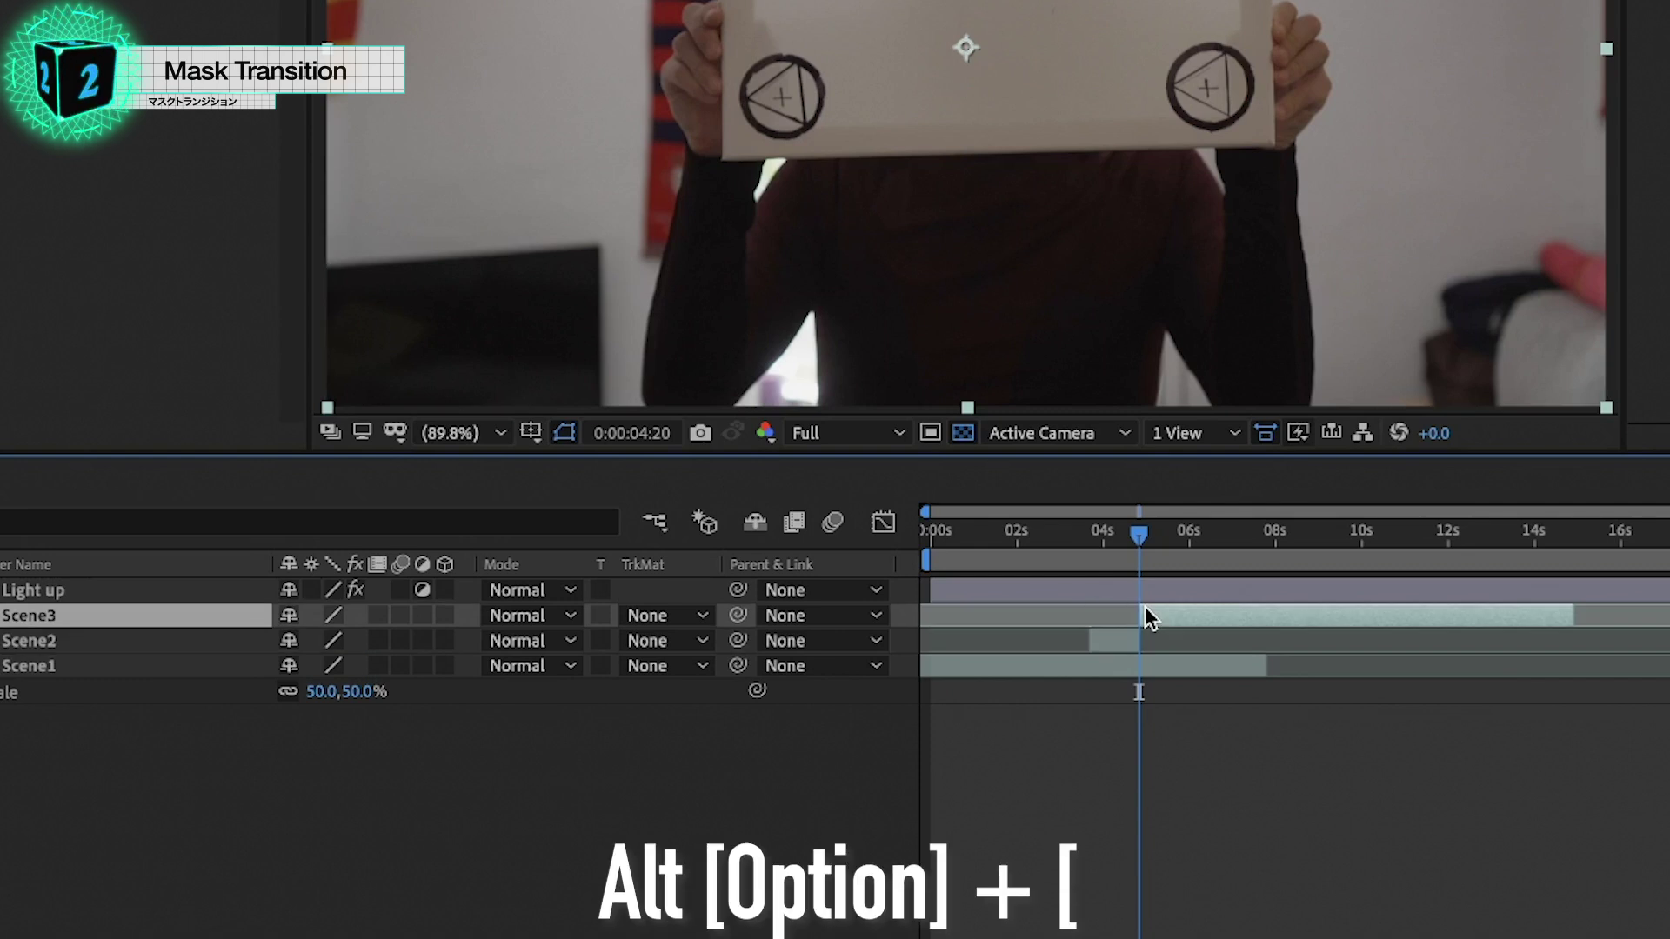
{"action": "left_click", "coordinate": [1122, 641]}
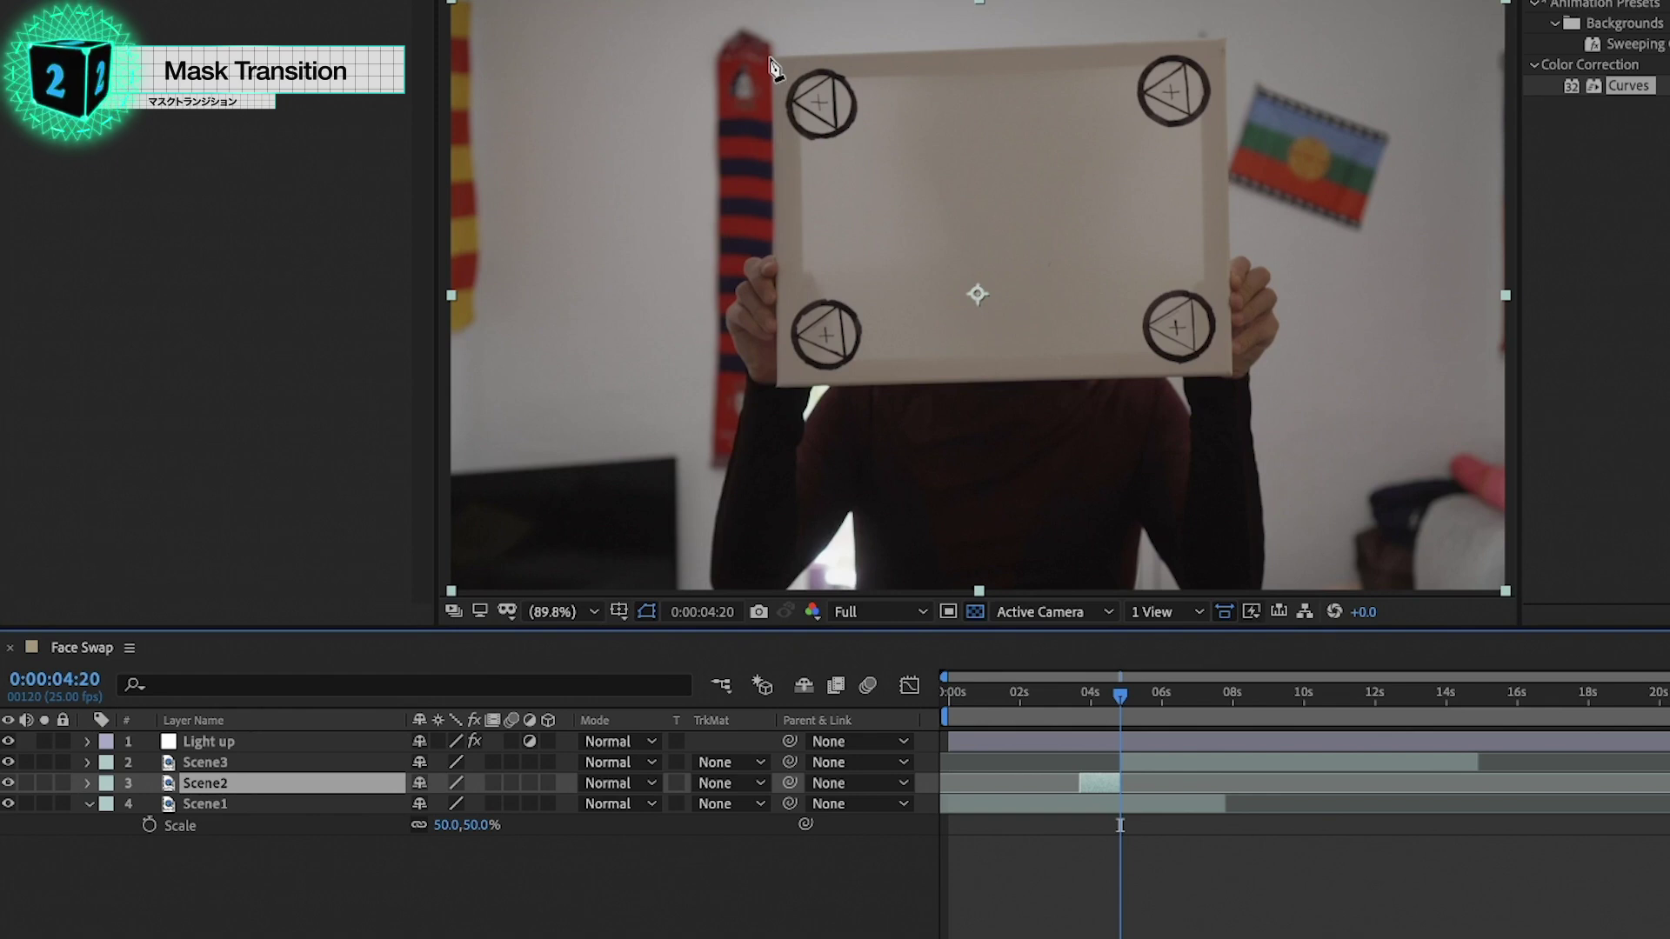
- Draw Mask 1 on Scene2 along the board's top edge and keyframe its path at 0:00:04:20
{"action": "left_click", "coordinate": [770, 63]}
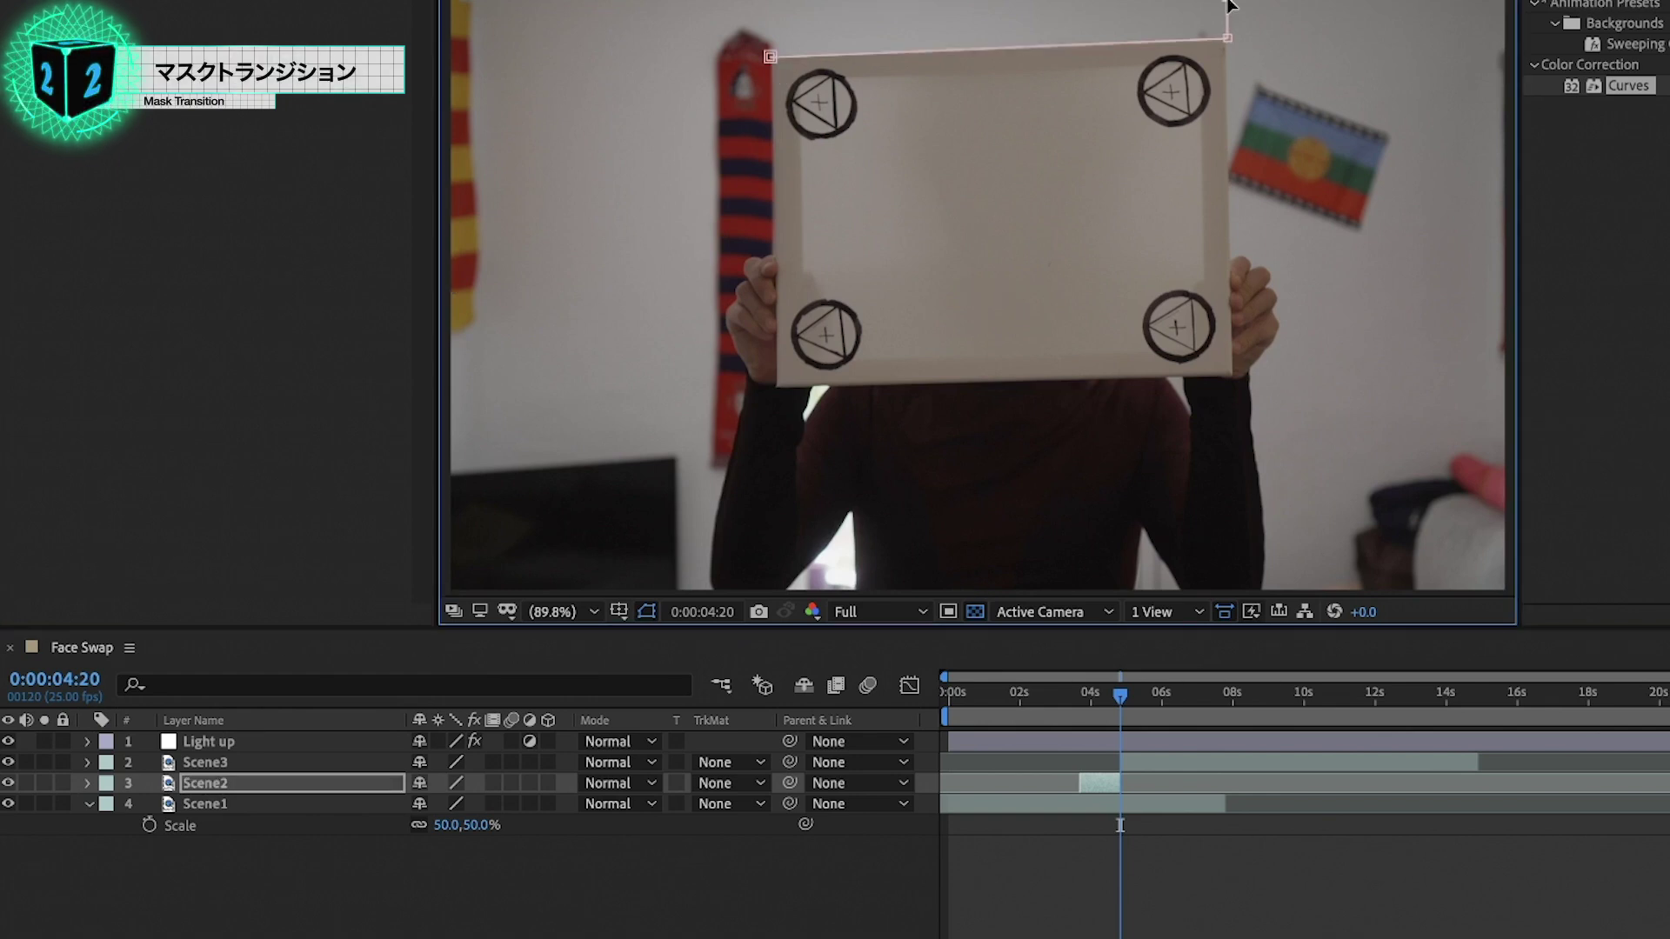
{"action": "key", "text": "comma"}
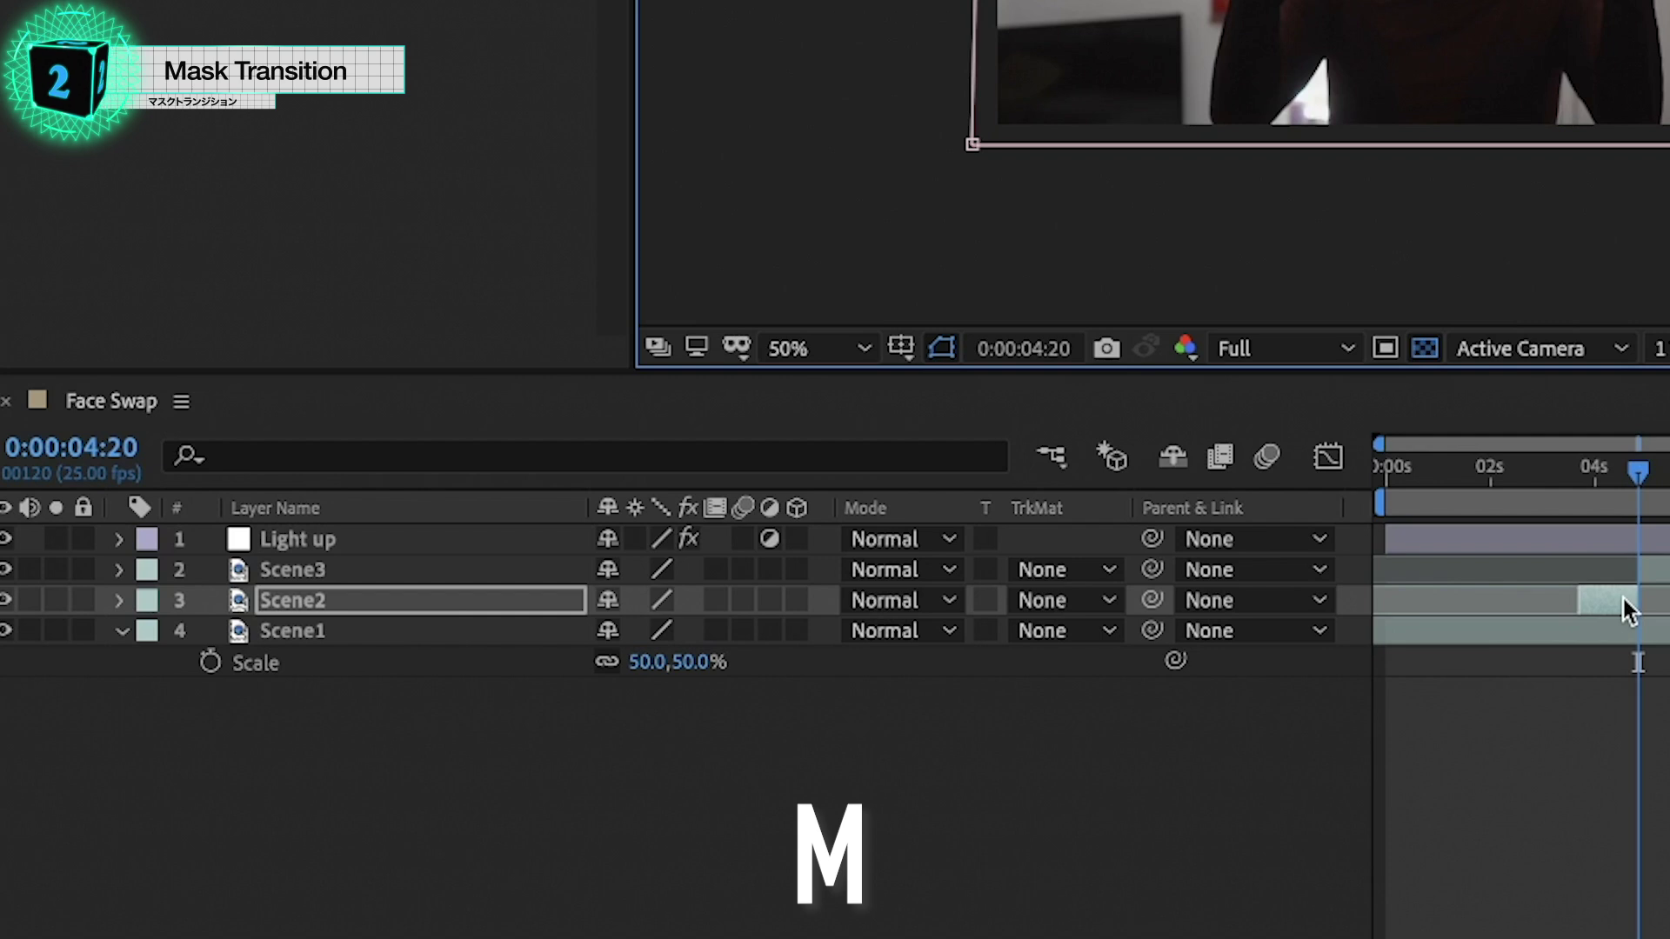
{"action": "left_click", "coordinate": [1109, 782]}
{"action": "key", "text": "m"}
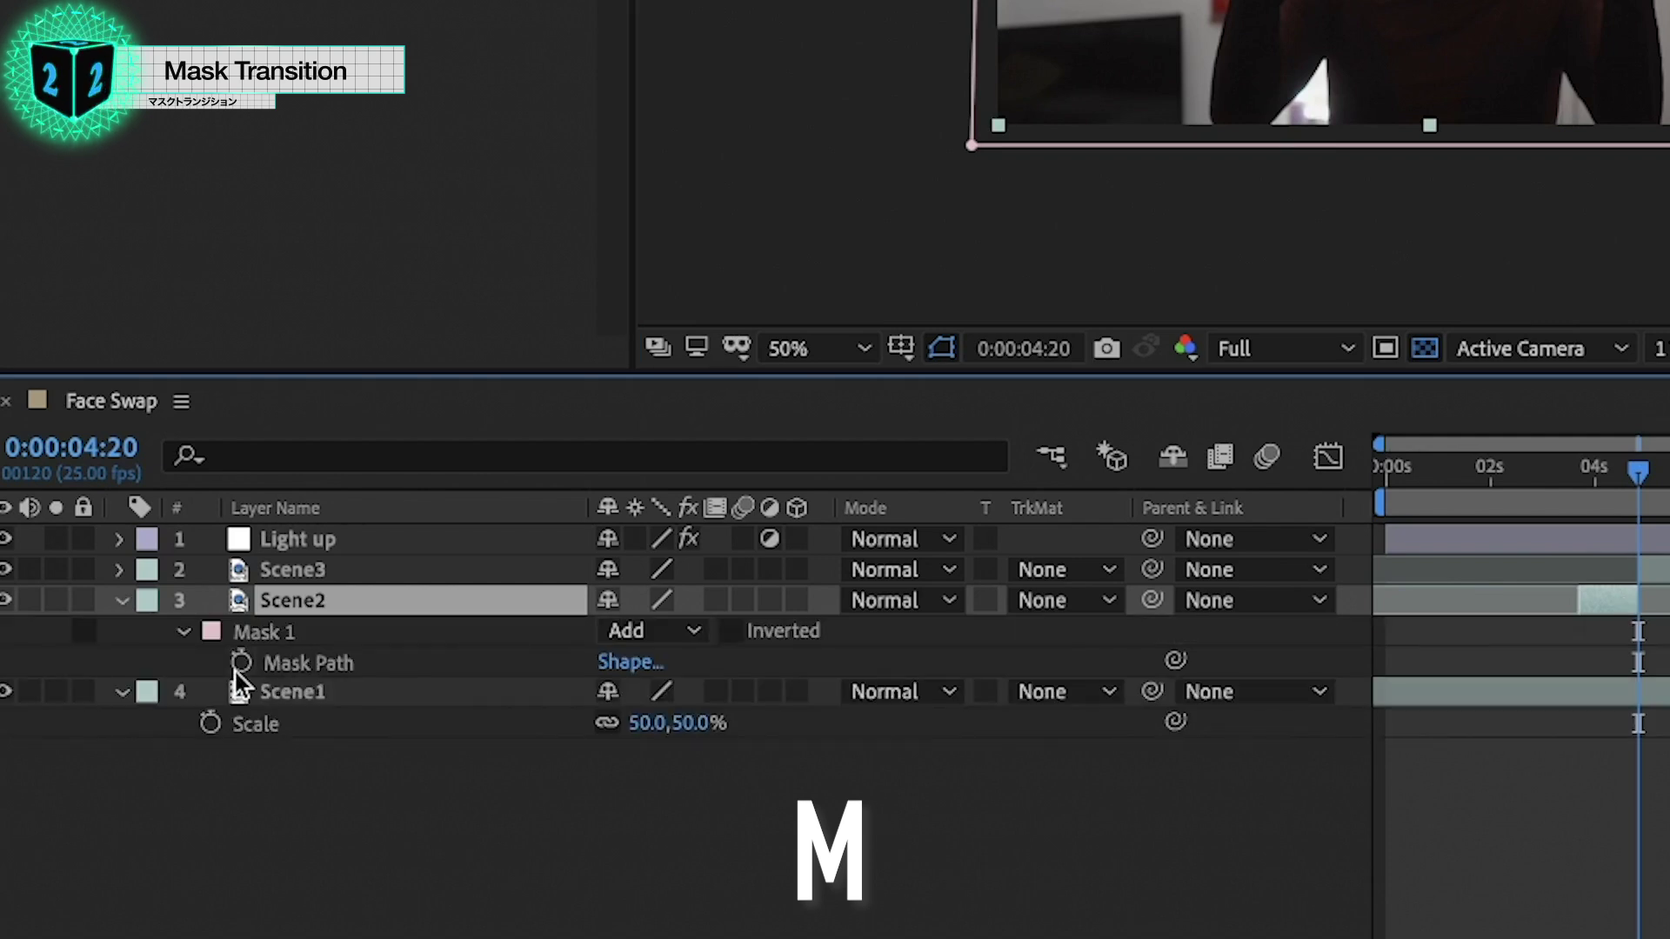
{"action": "left_click", "coordinate": [240, 664]}
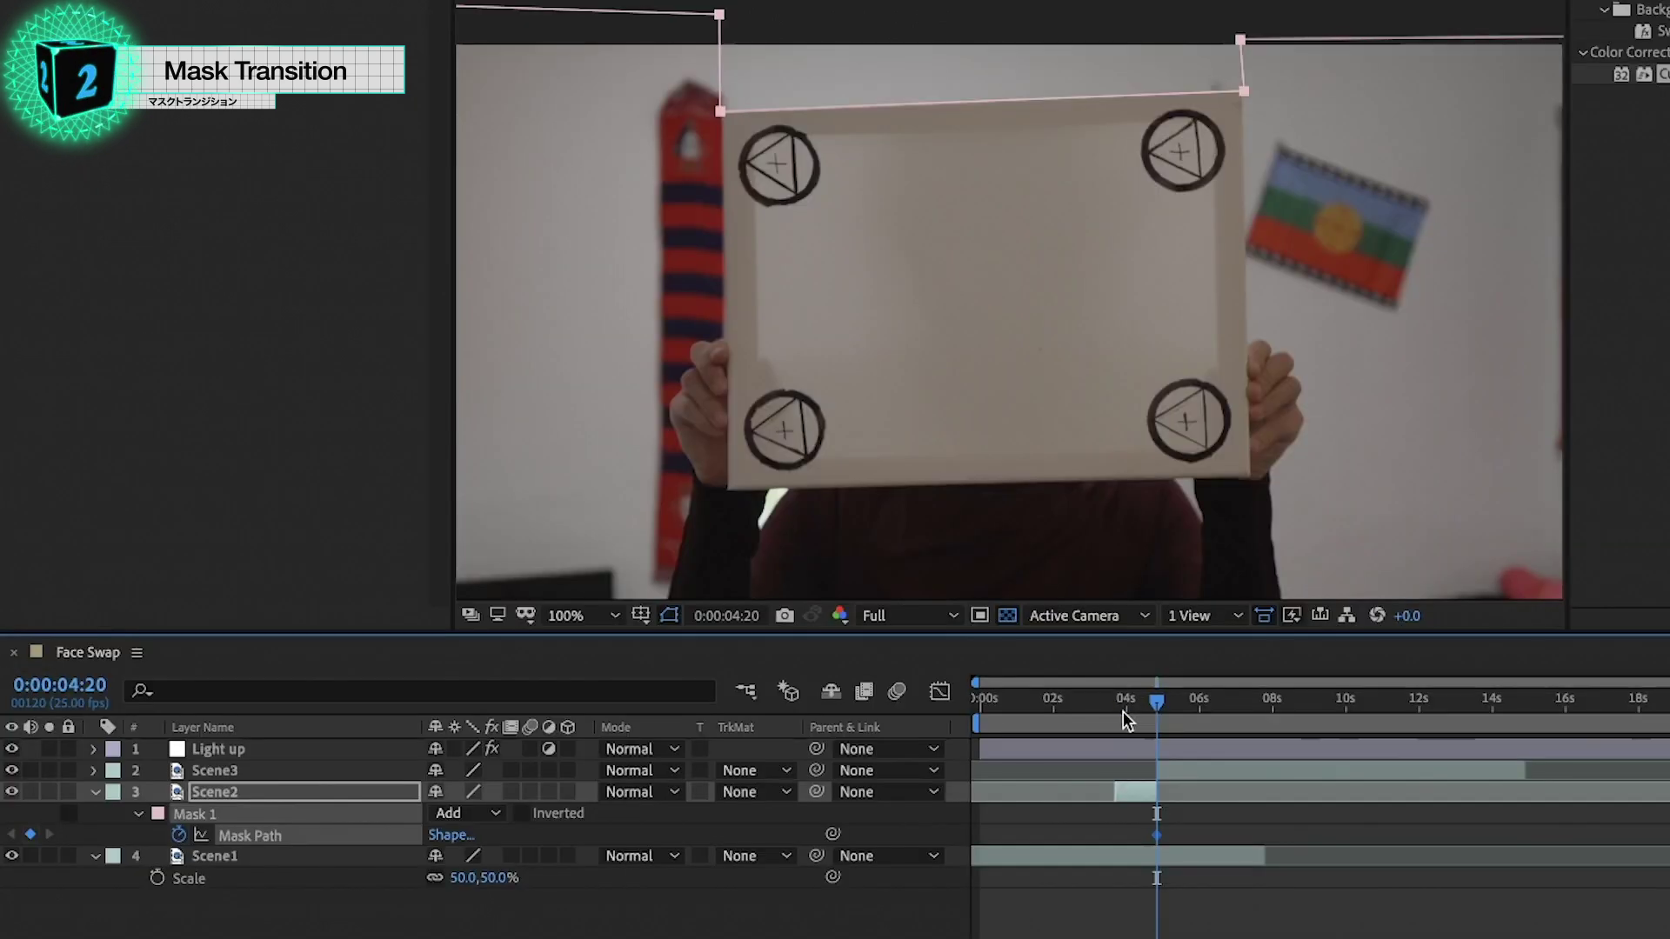
{"action": "left_click", "coordinate": [1124, 711]}
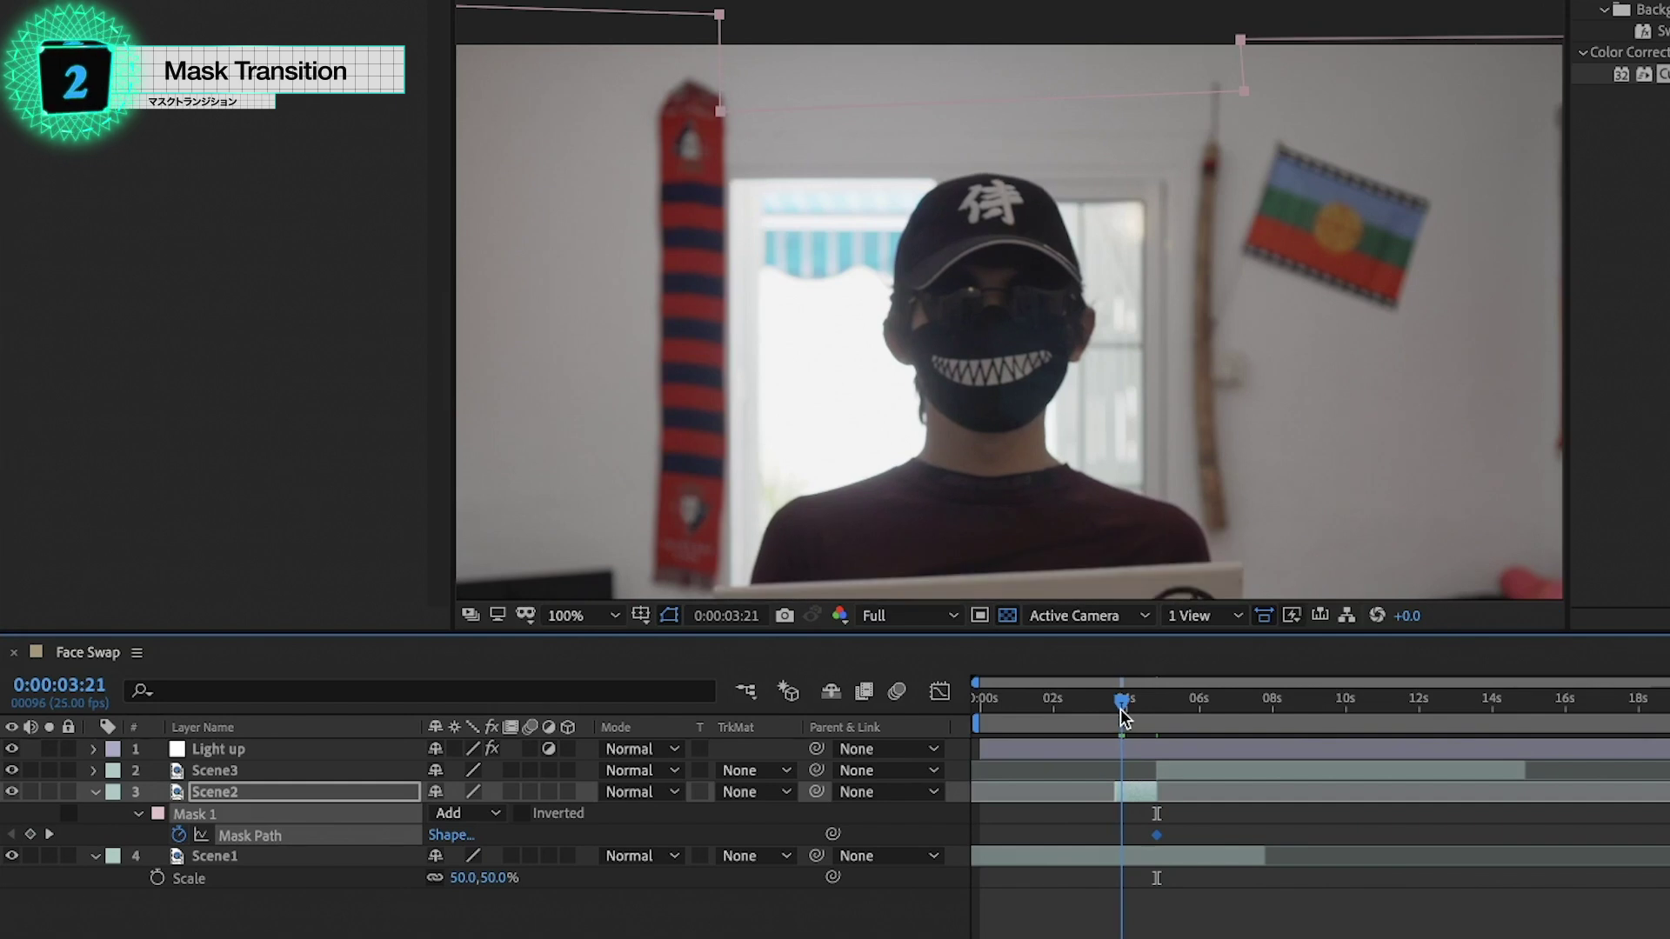
{"action": "key", "text": "comma"}
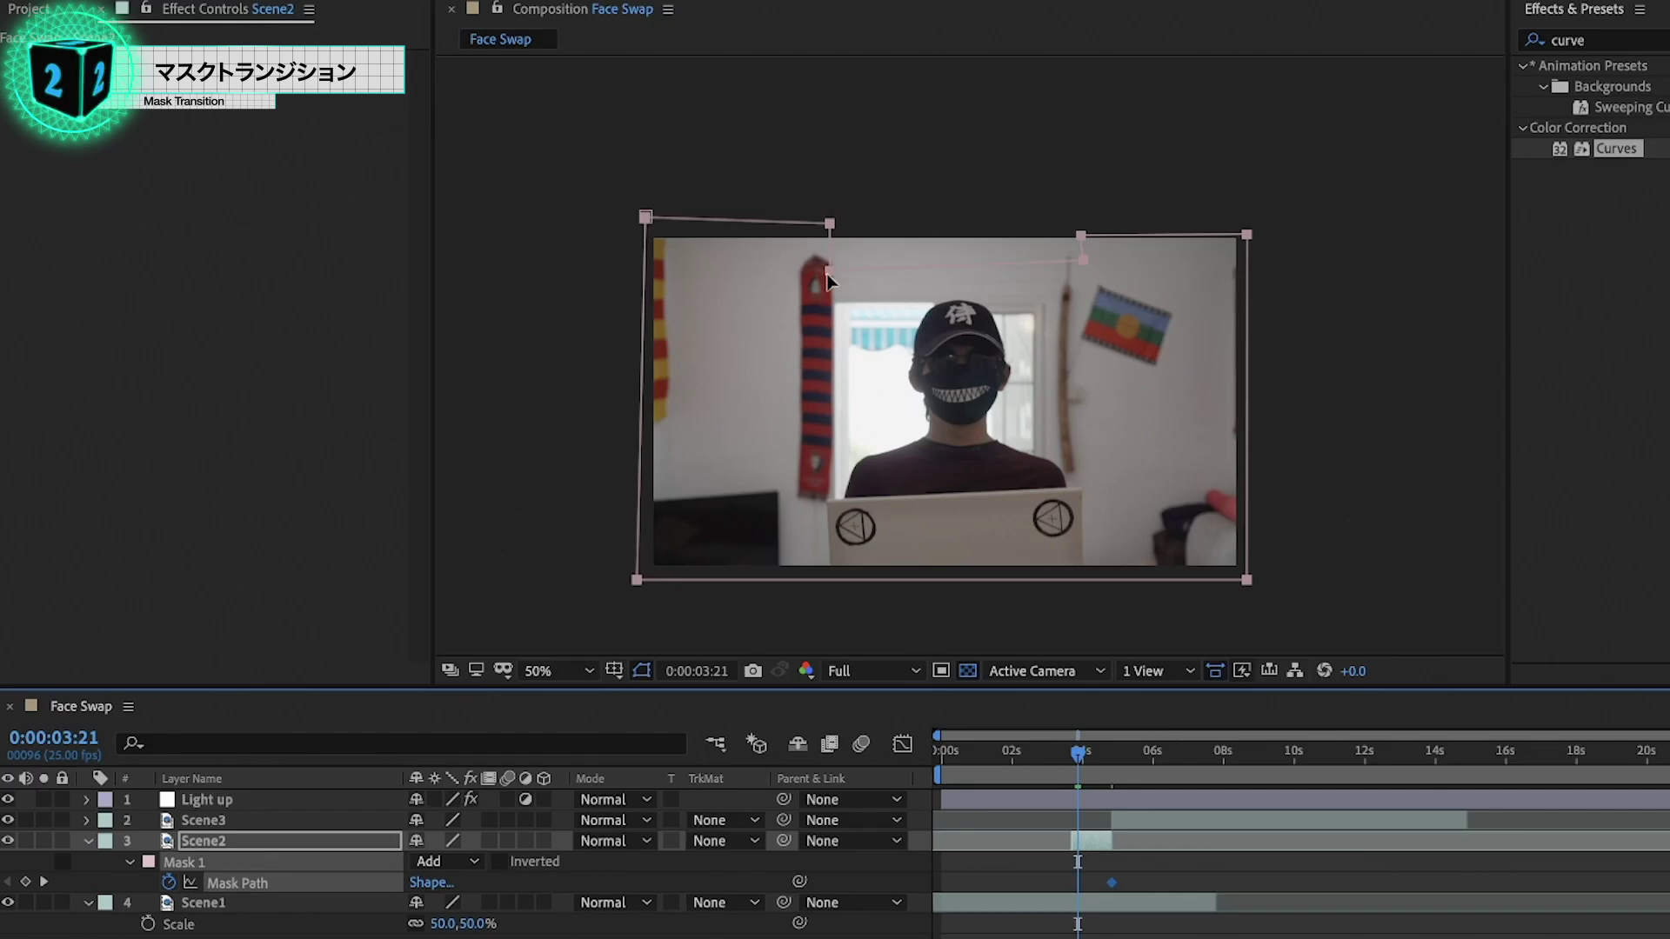
- Keyframe Mask 1's vertices at 0:00:03:18 and earlier frames to follow the board's edge
{"action": "left_click_drag", "start_coordinate": [861, 183], "coordinate": [822, 361]}
{"action": "scroll", "coordinate": [822, 448], "scroll_direction": "up", "scroll_amount": 6}
{"action": "scroll", "coordinate": [822, 448], "scroll_direction": "down", "scroll_amount": 4}
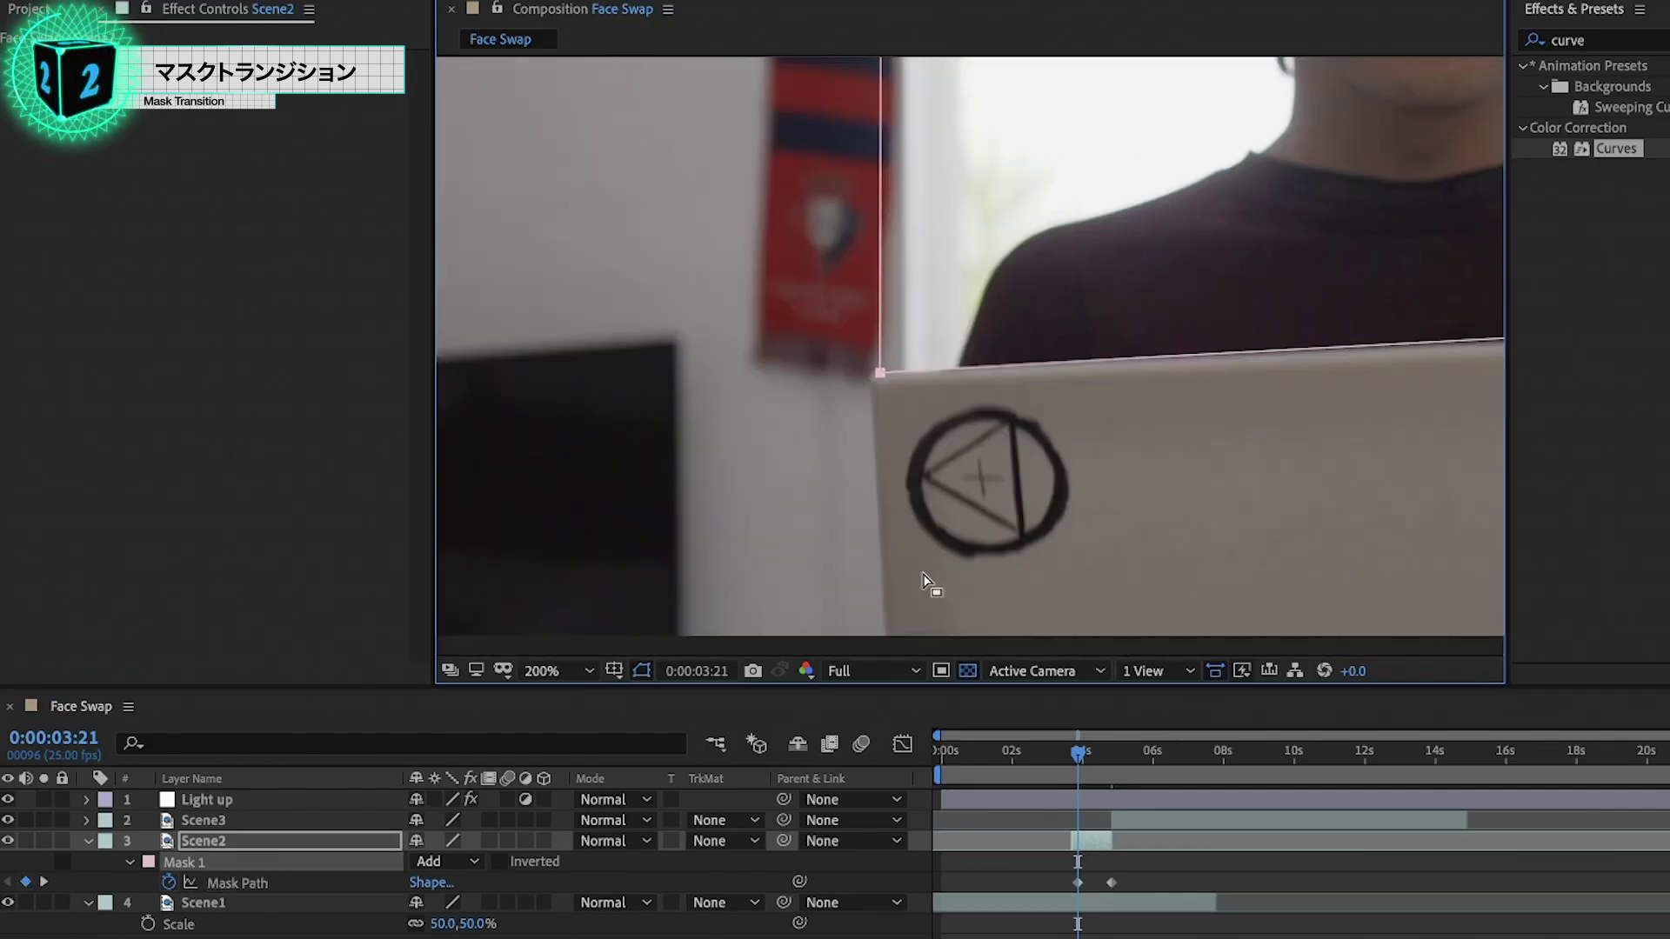
{"action": "scroll", "coordinate": [1080, 847], "scroll_direction": "up", "scroll_amount": 3}
{"action": "left_click_drag", "start_coordinate": [1166, 753], "coordinate": [1157, 753]}
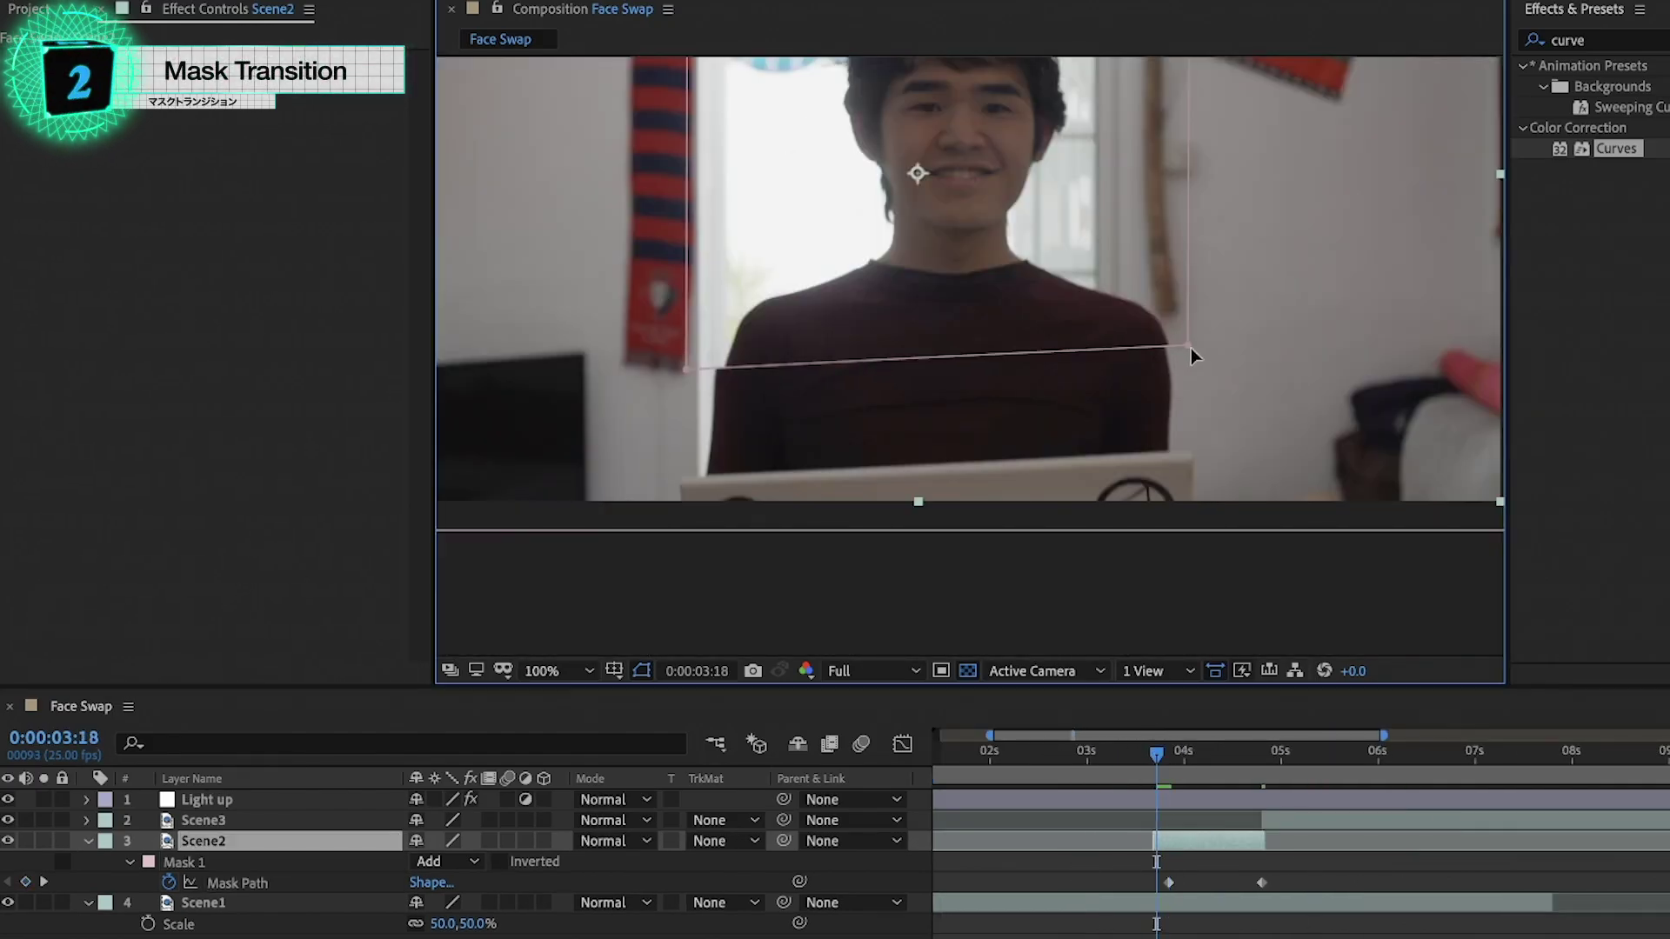
{"action": "left_click_drag", "start_coordinate": [1188, 345], "coordinate": [1189, 454]}
{"action": "left_click_drag", "start_coordinate": [687, 365], "coordinate": [687, 476]}
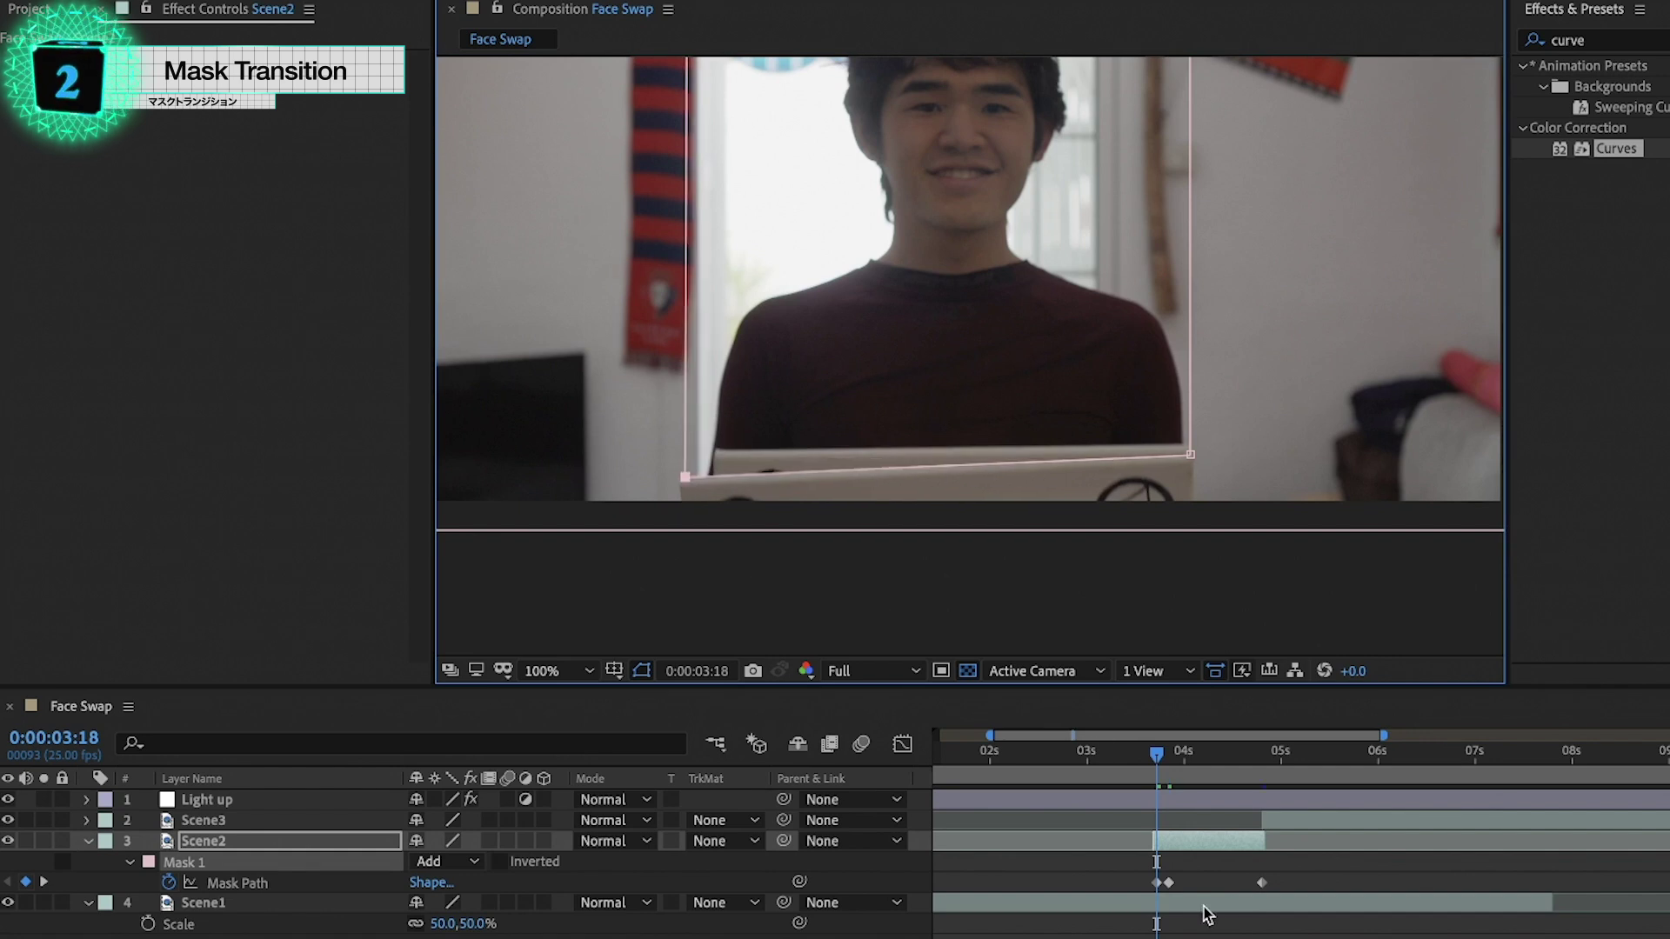
{"action": "scroll", "coordinate": [1205, 913], "scroll_direction": "up", "scroll_amount": 3}
{"action": "left_click", "coordinate": [1209, 841]}
{"action": "key", "text": "Page_Up"}
{"action": "key", "text": "Page_Up"}
{"action": "key", "text": "m"}
{"action": "left_click_drag", "start_coordinate": [1189, 454], "coordinate": [1192, 496]}
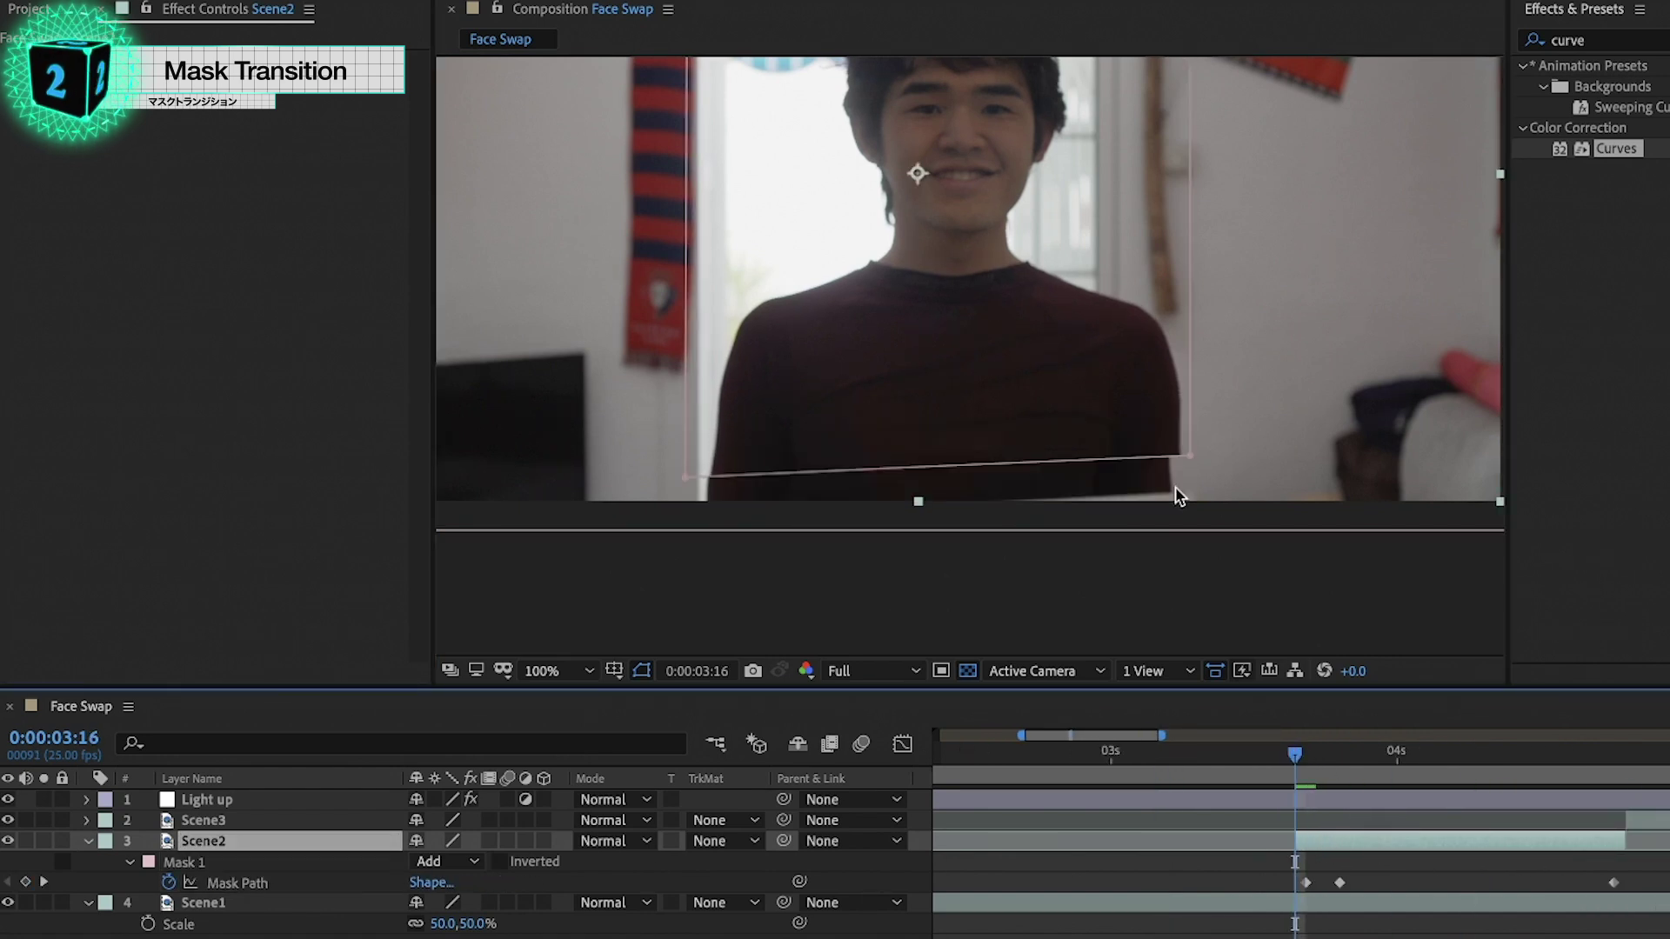
{"action": "left_click_drag", "start_coordinate": [685, 477], "coordinate": [689, 520]}
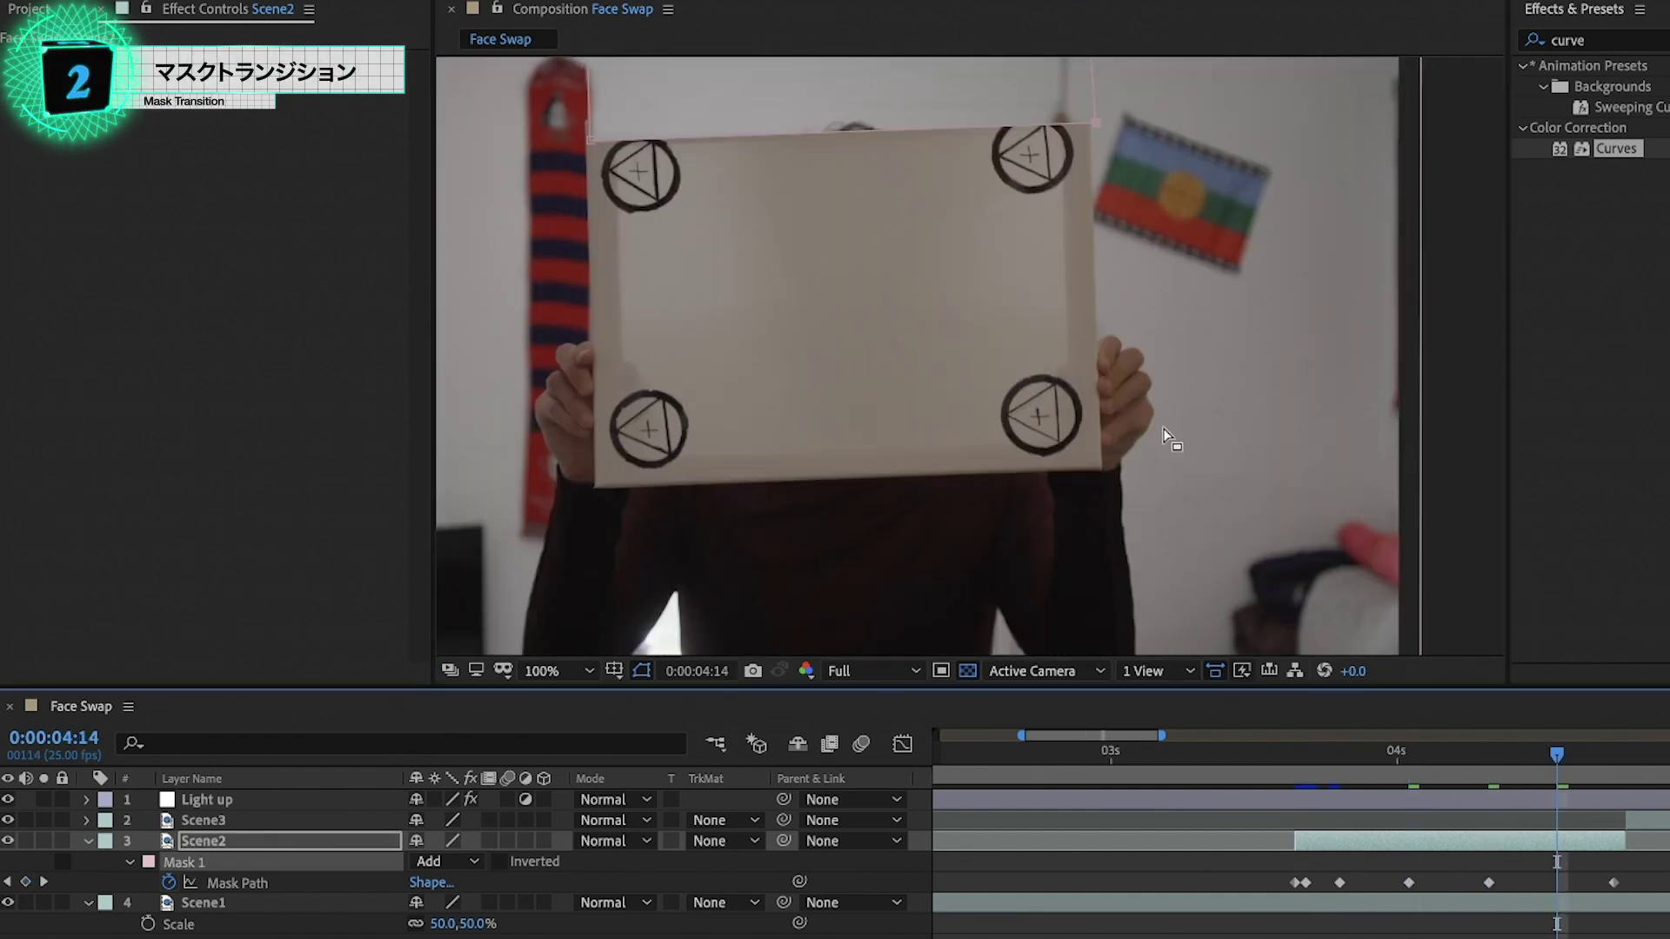
{"action": "left_click_drag", "start_coordinate": [1093, 368], "coordinate": [1089, 86]}
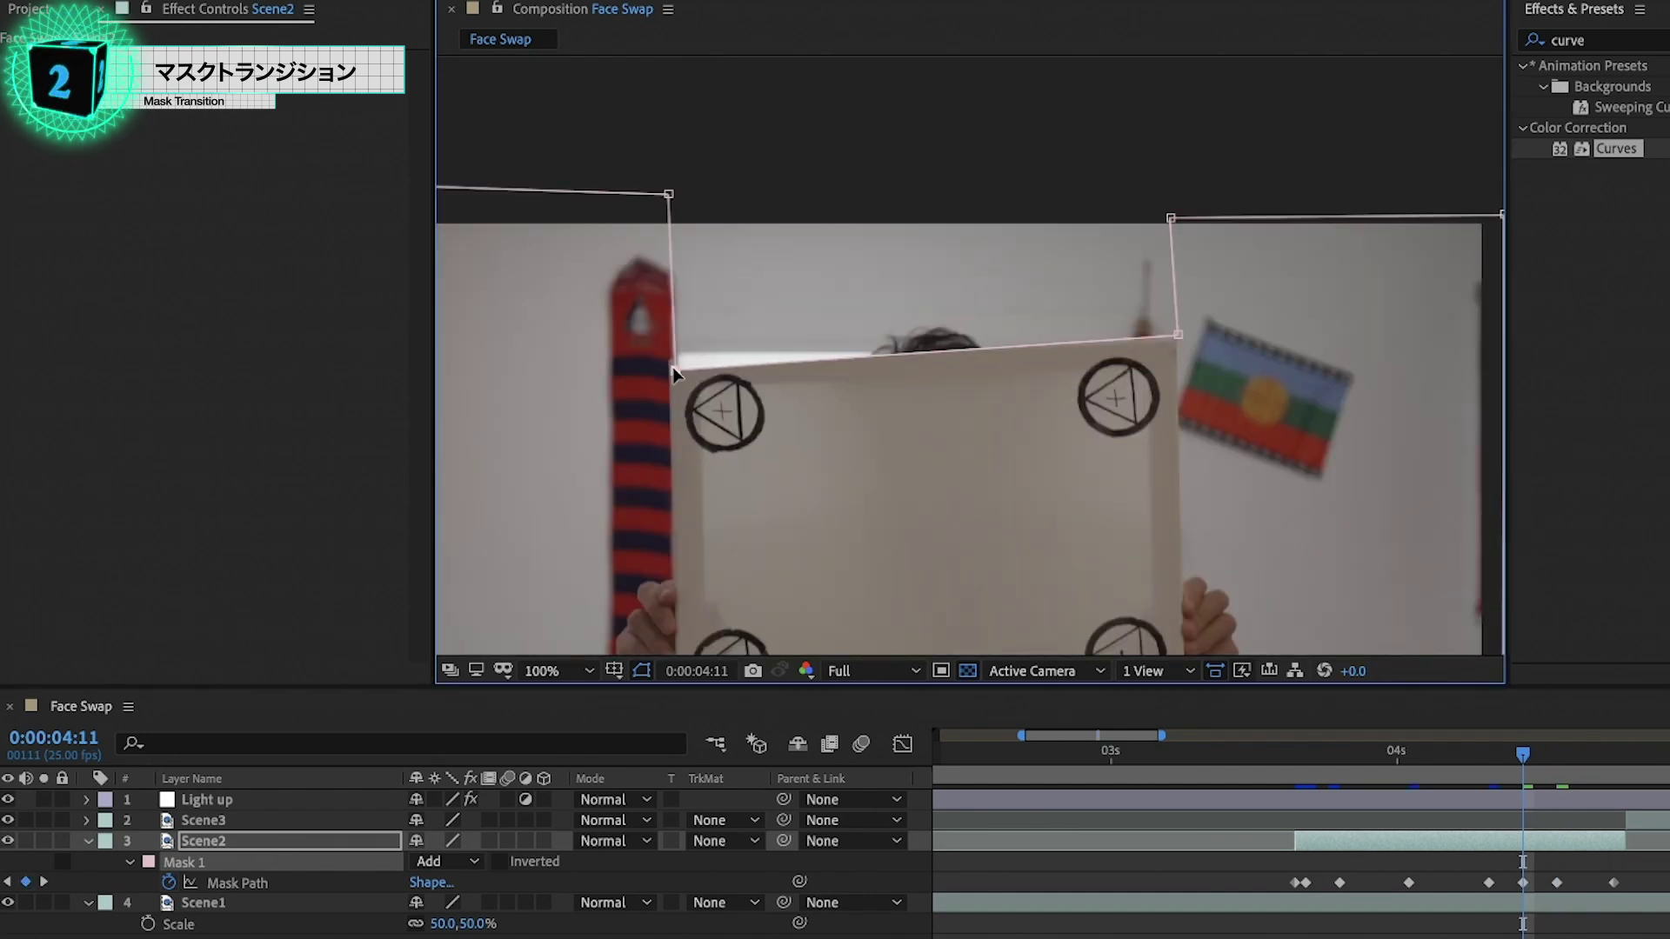
- Refine the mask vertices at frames 03:23 and 04:06 to match the paper's edges
{"action": "left_click_drag", "start_coordinate": [1528, 755], "coordinate": [1443, 767]}
{"action": "left_click", "coordinate": [1593, 753]}
{"action": "left_click_drag", "start_coordinate": [1196, 248], "coordinate": [1197, 278]}
{"action": "left_click", "coordinate": [1373, 754]}
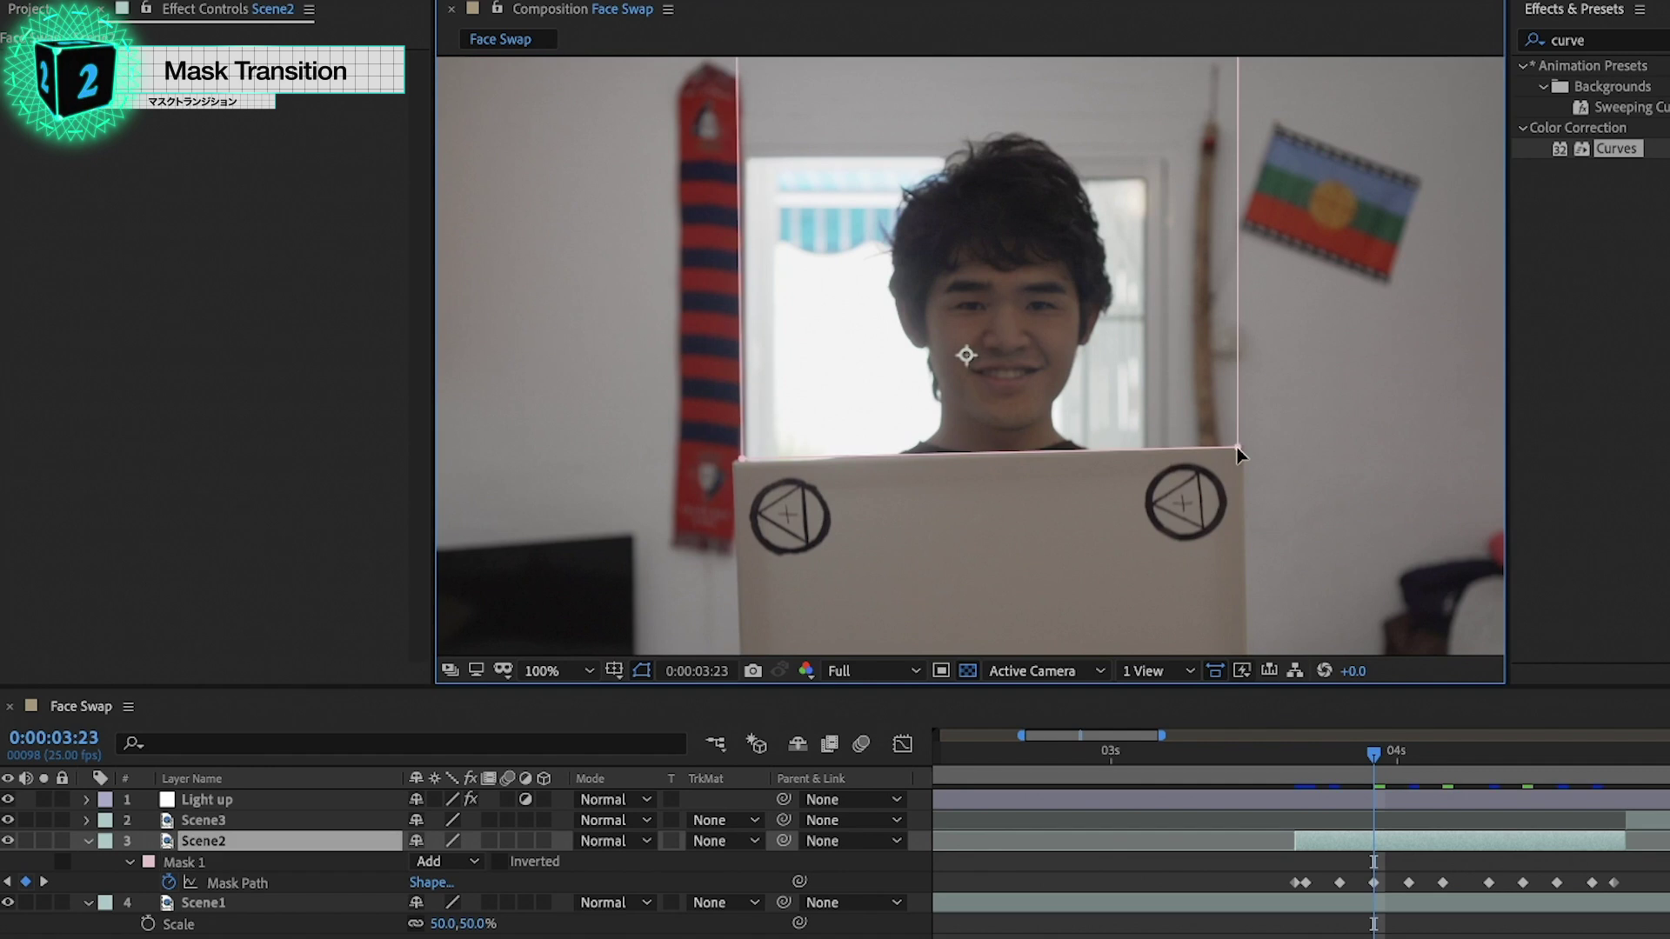
{"action": "left_click_drag", "start_coordinate": [1237, 447], "coordinate": [1238, 441]}
{"action": "left_click", "coordinate": [1467, 755]}
{"action": "left_click_drag", "start_coordinate": [740, 261], "coordinate": [745, 266]}
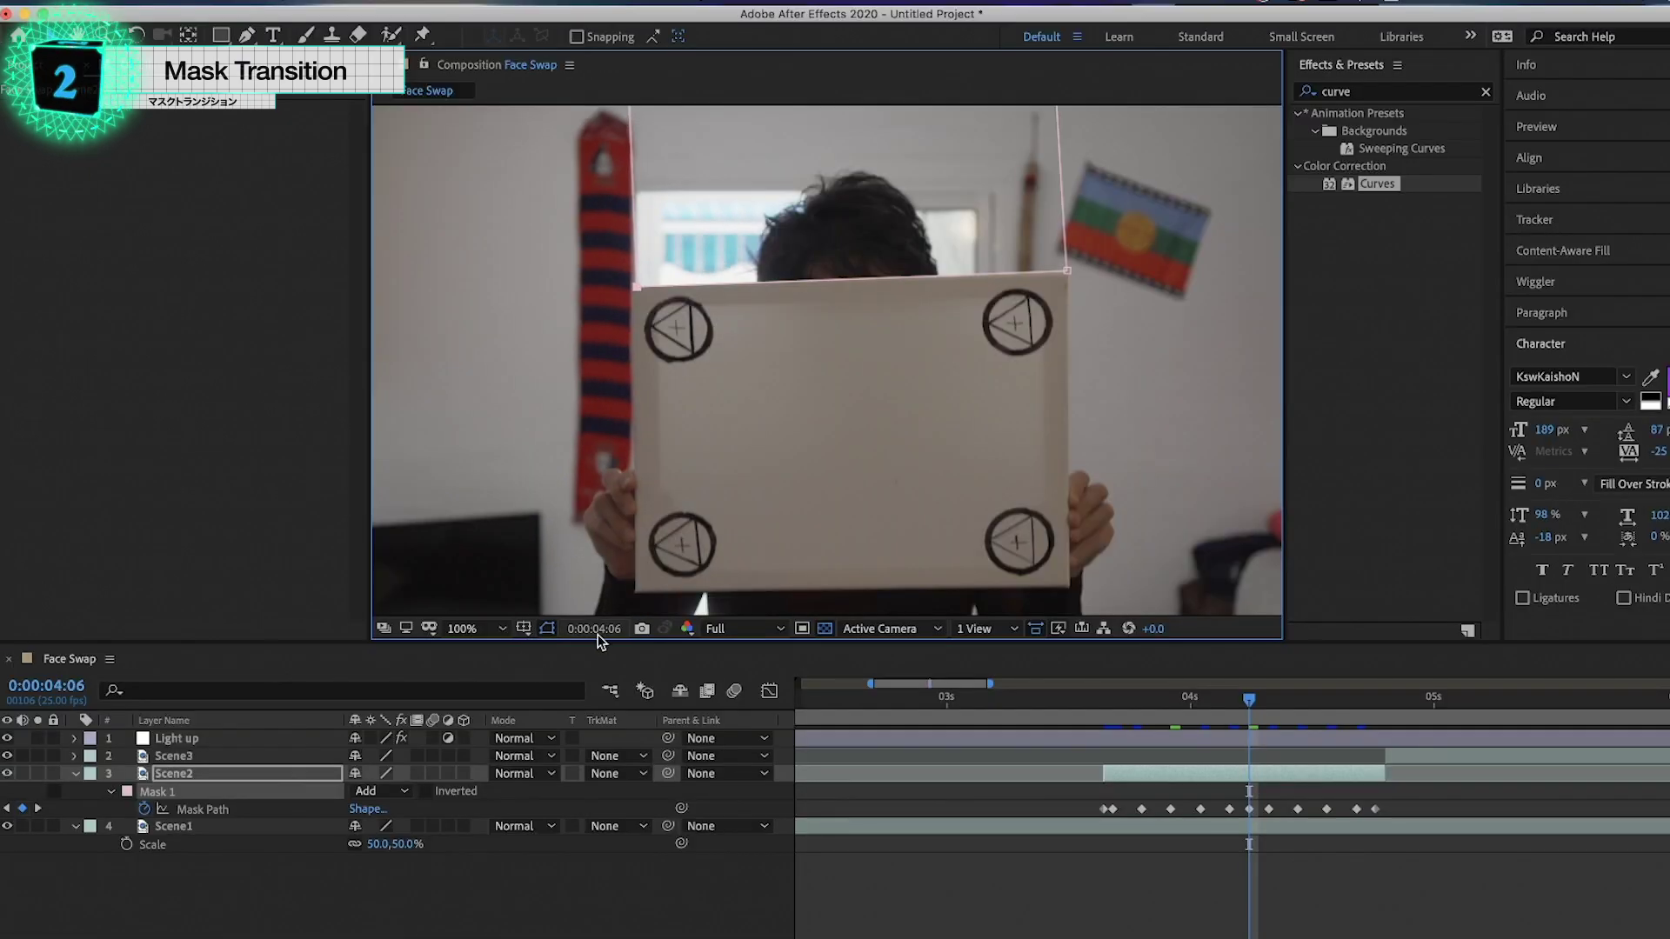
- Set viewer magnification to Fit, preview the transition, and trim the comp to the work area
{"action": "left_click", "coordinate": [503, 628]}
{"action": "left_click", "coordinate": [509, 665]}
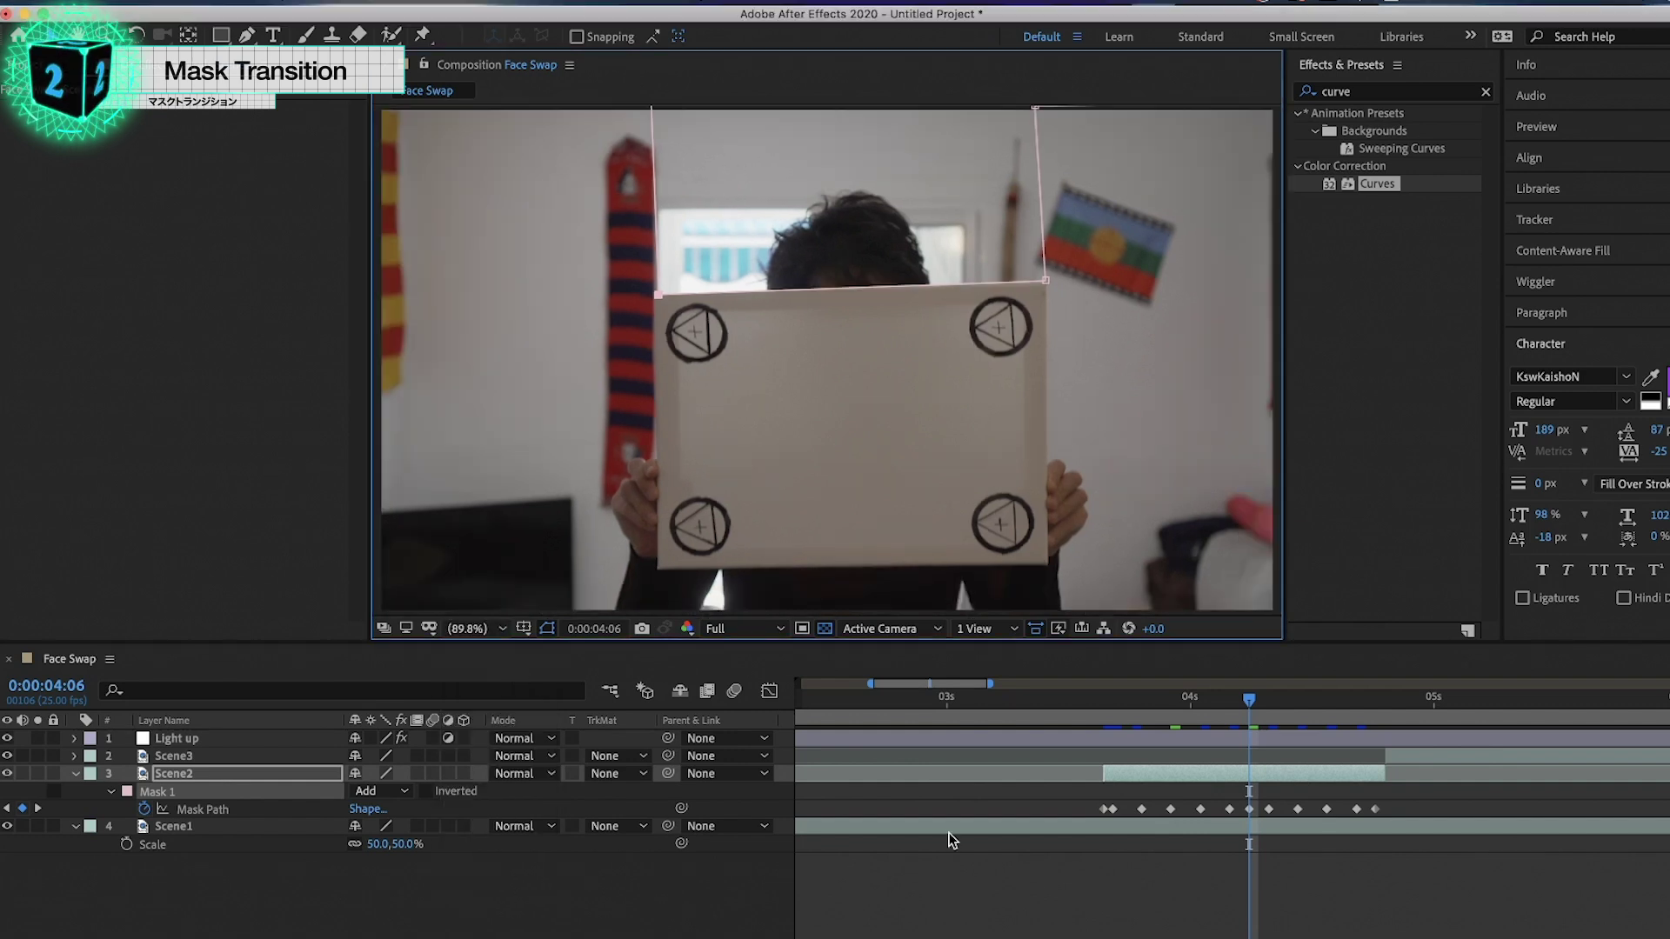
{"action": "left_click", "coordinate": [1070, 907]}
{"action": "key", "text": "space"}
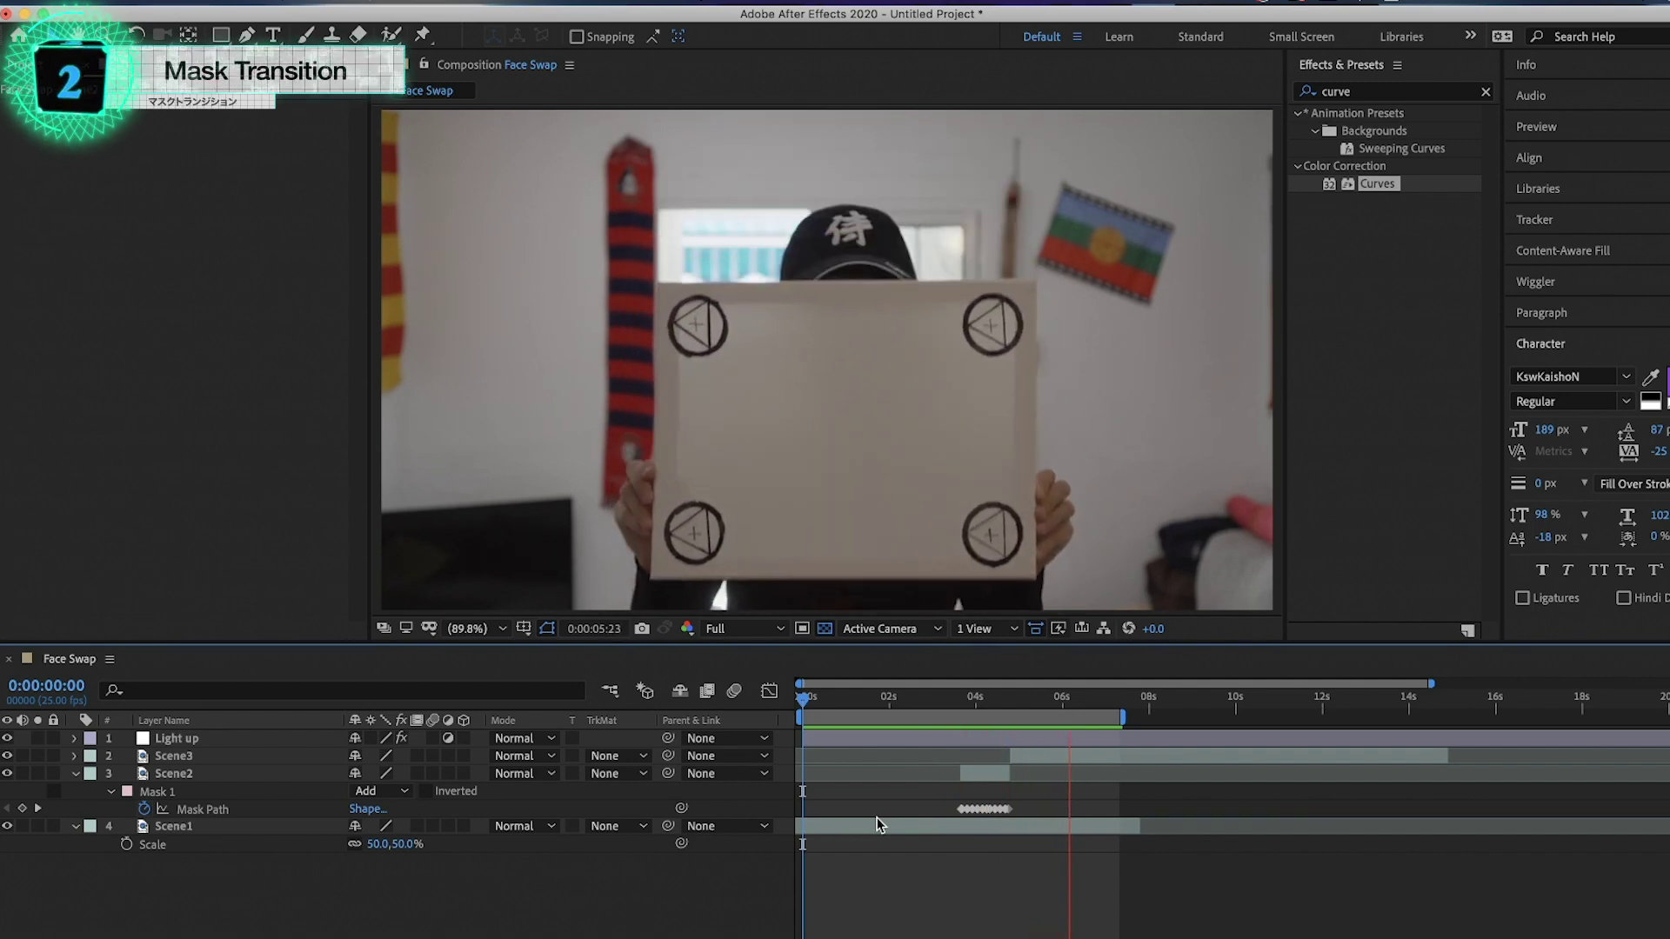
{"action": "left_click", "coordinate": [844, 701]}
{"action": "left_click_drag", "start_coordinate": [791, 546], "coordinate": [829, 539]}
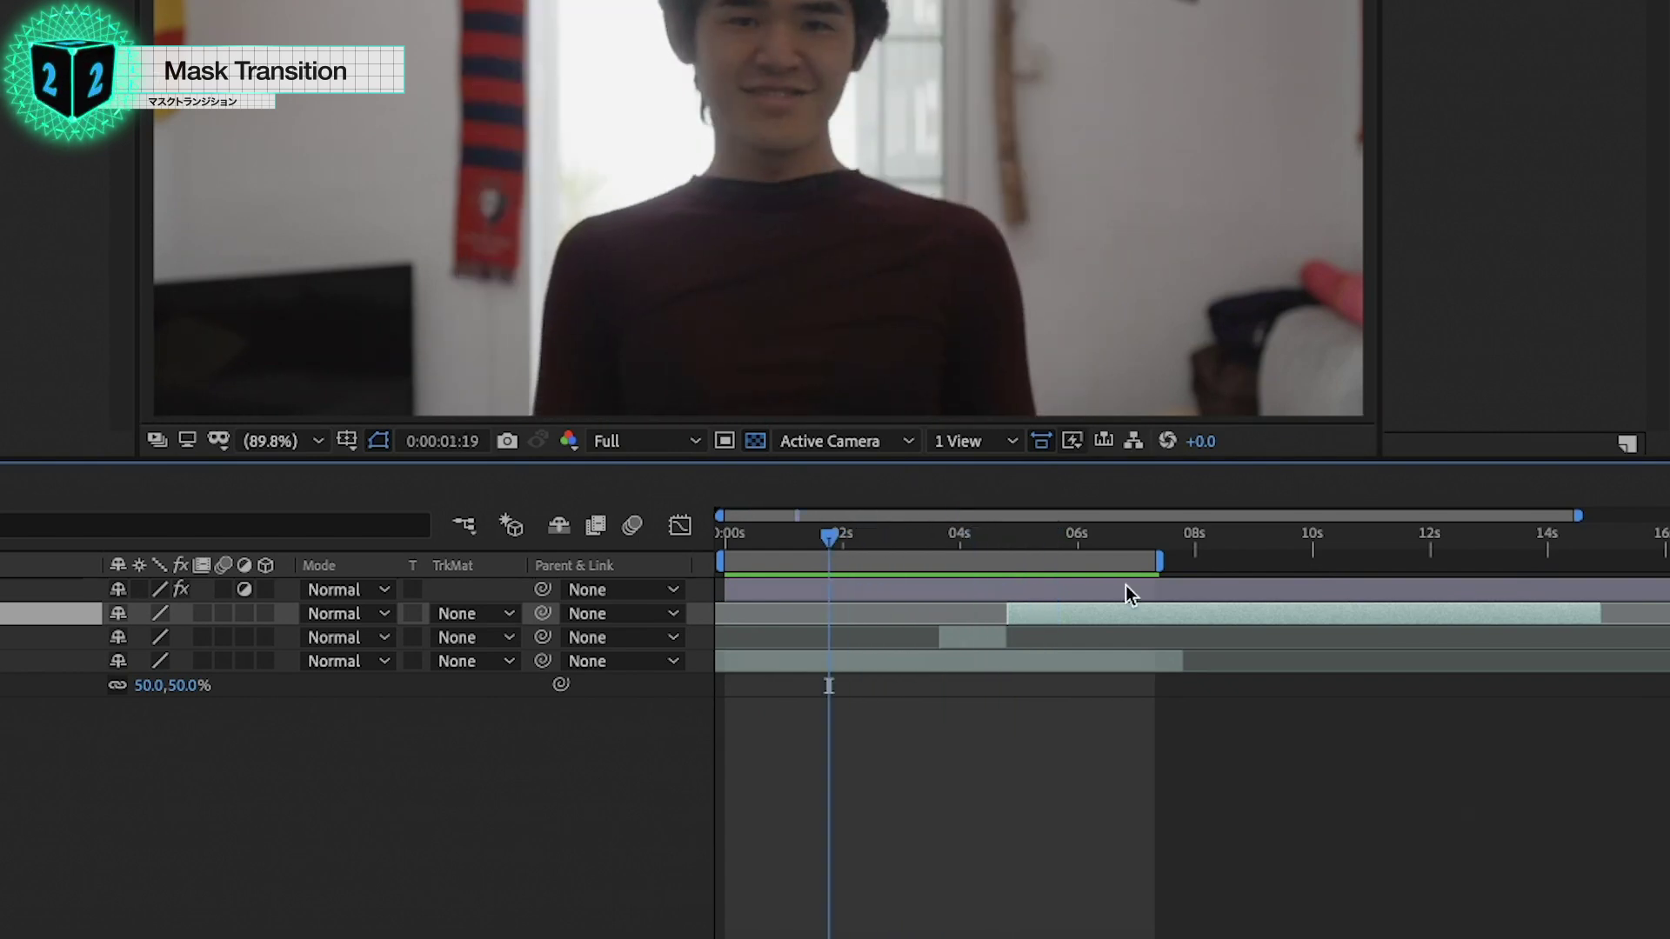
{"action": "right_click", "coordinate": [1070, 561]}
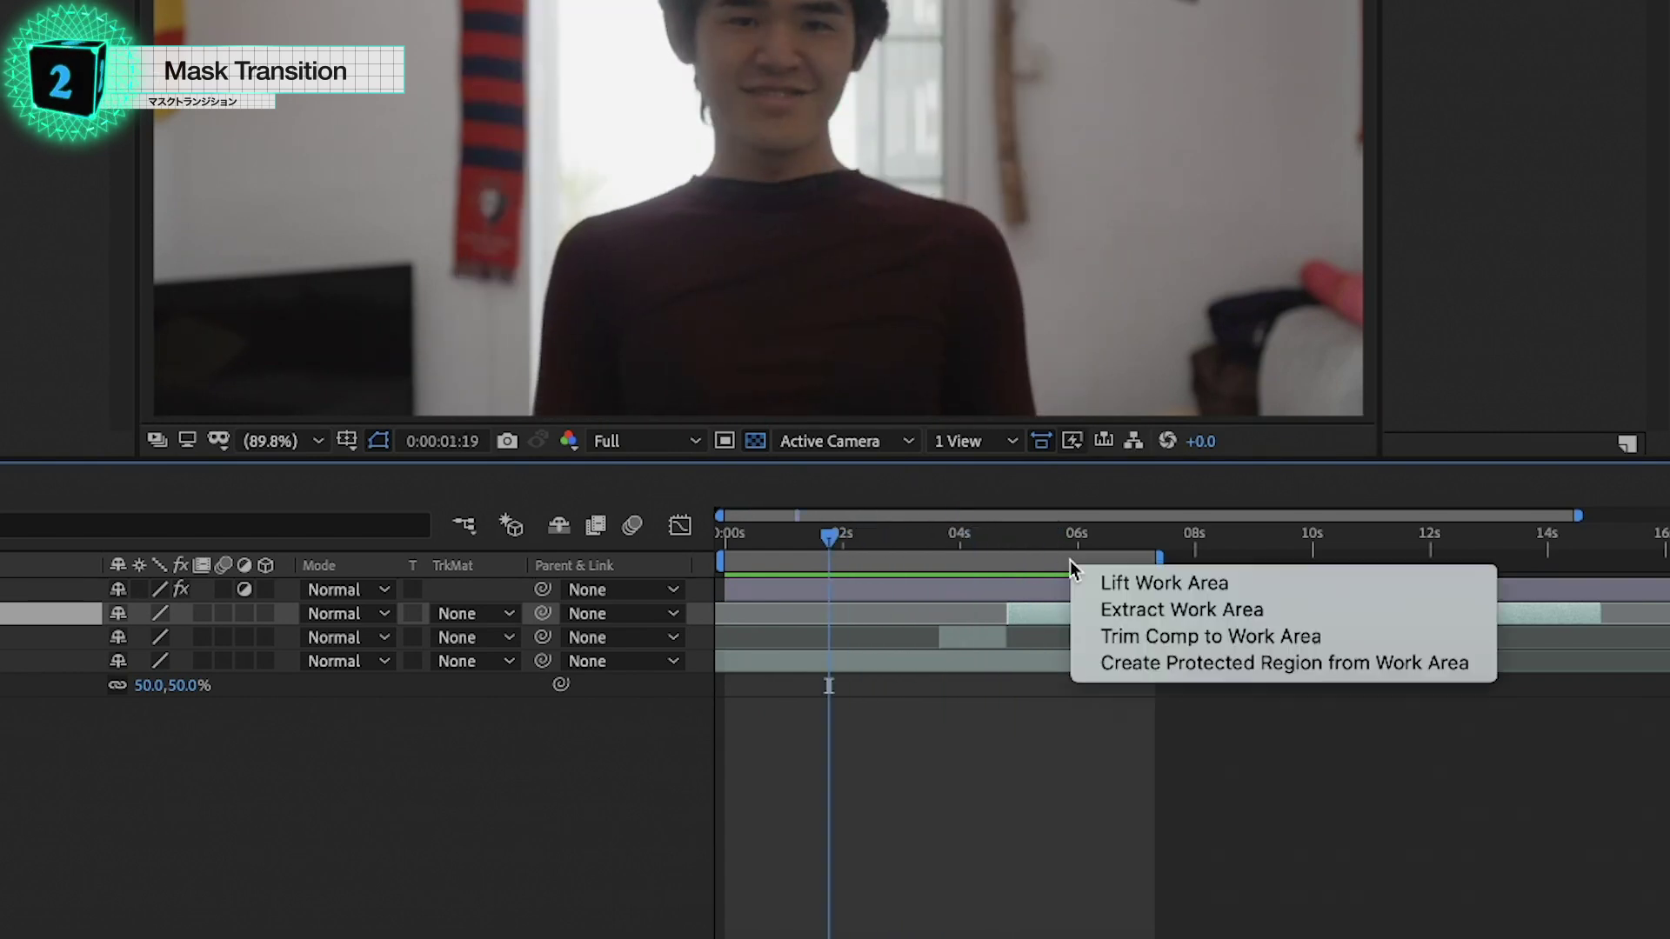
{"action": "left_click", "coordinate": [1115, 628]}
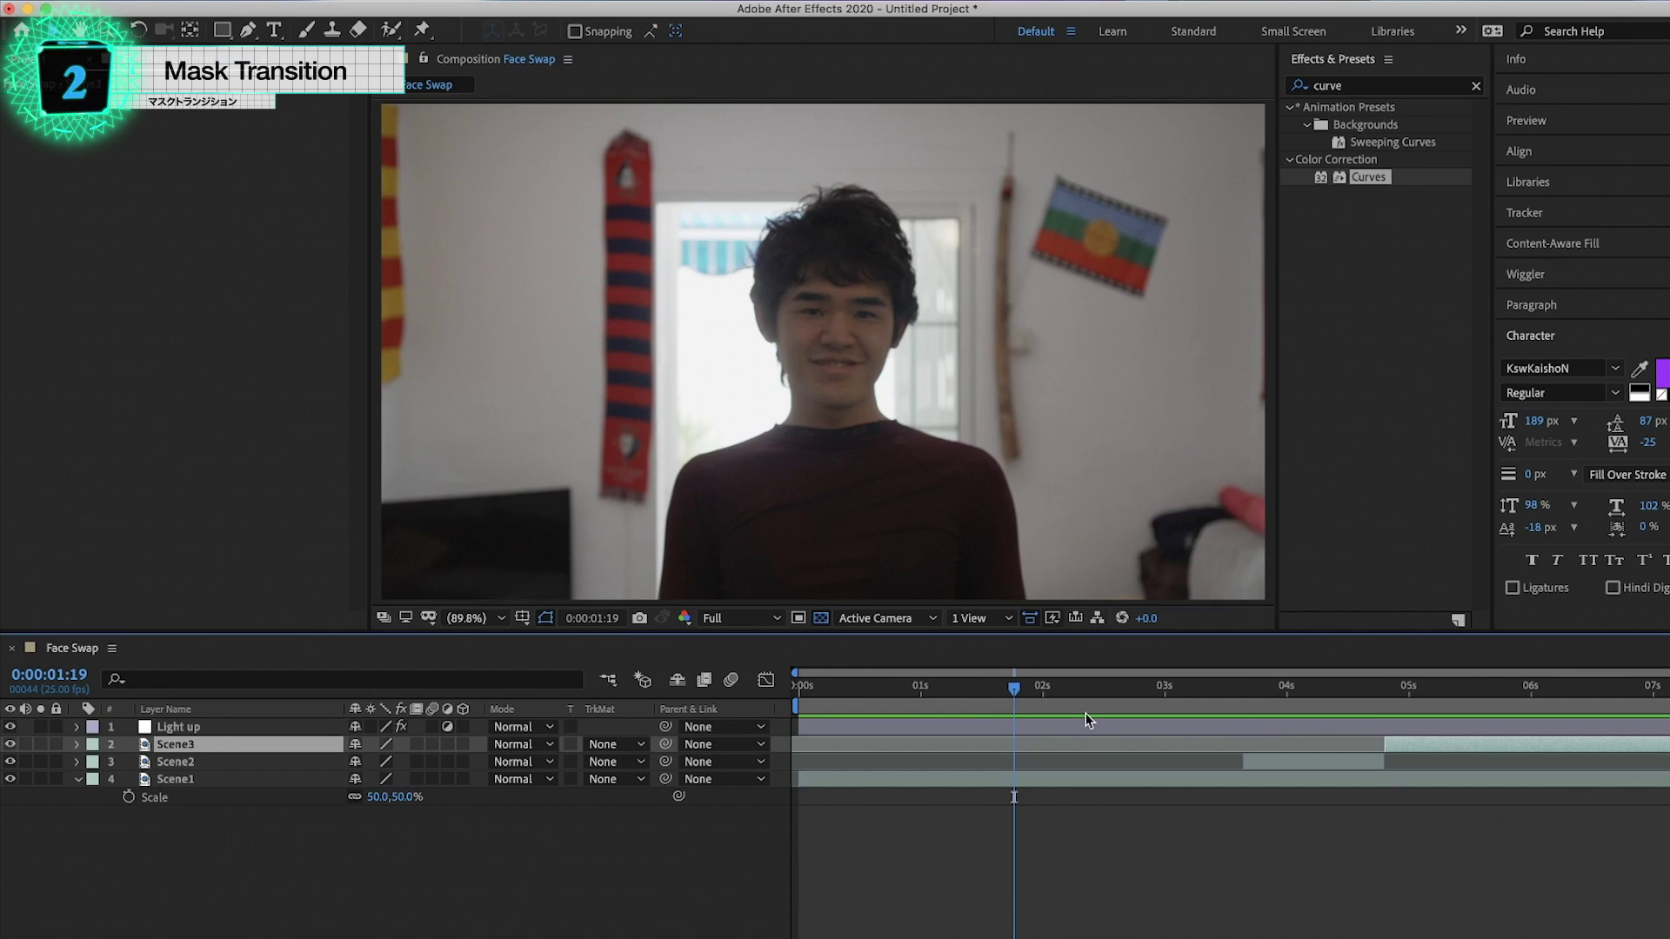
- Select Scene1, Scene2 and Scene3 and begin precomposing them
{"action": "left_click_drag", "start_coordinate": [1035, 693], "coordinate": [1619, 728]}
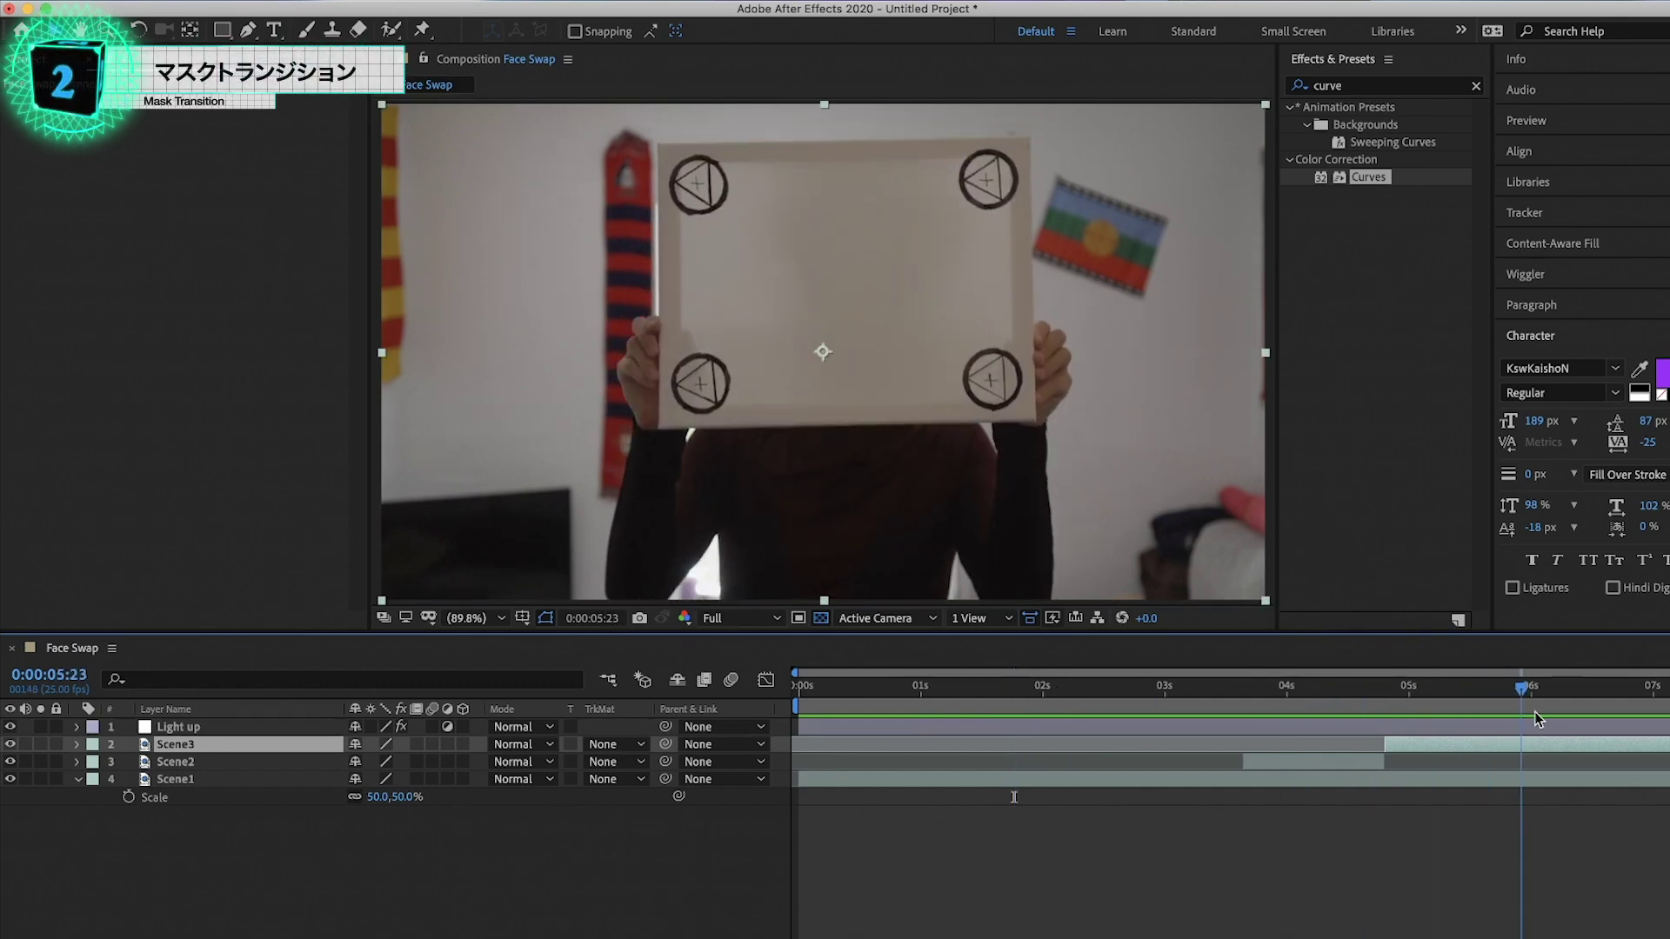
{"action": "left_click", "coordinate": [1204, 785], "text": "shift"}
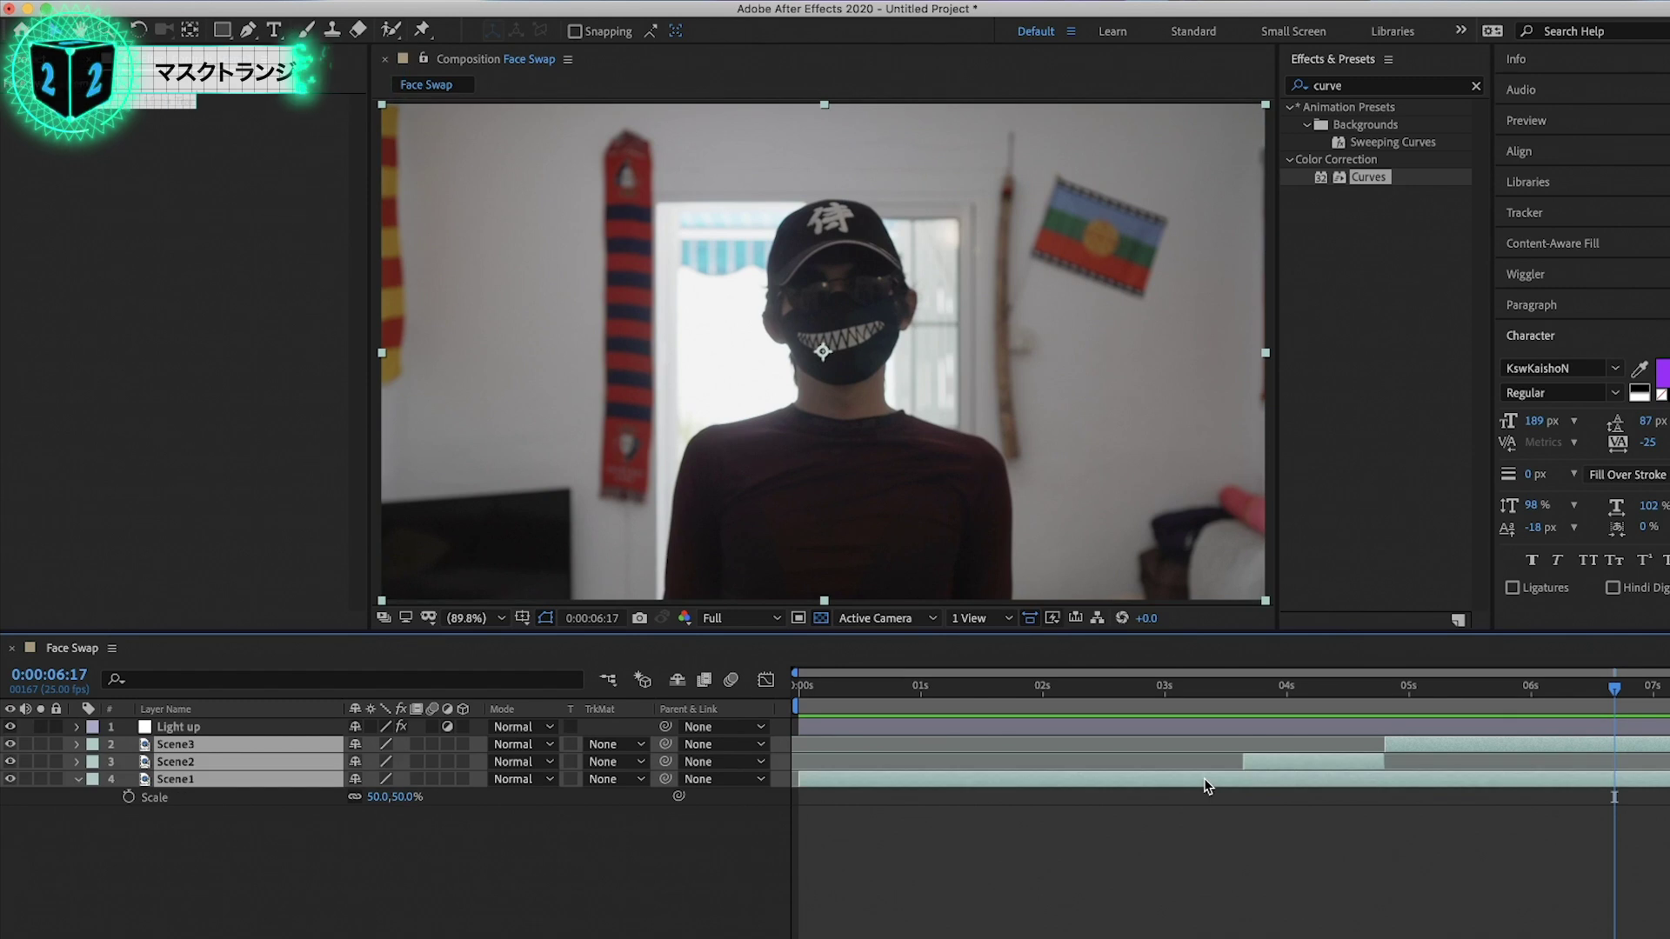
{"action": "right_click", "coordinate": [226, 757]}
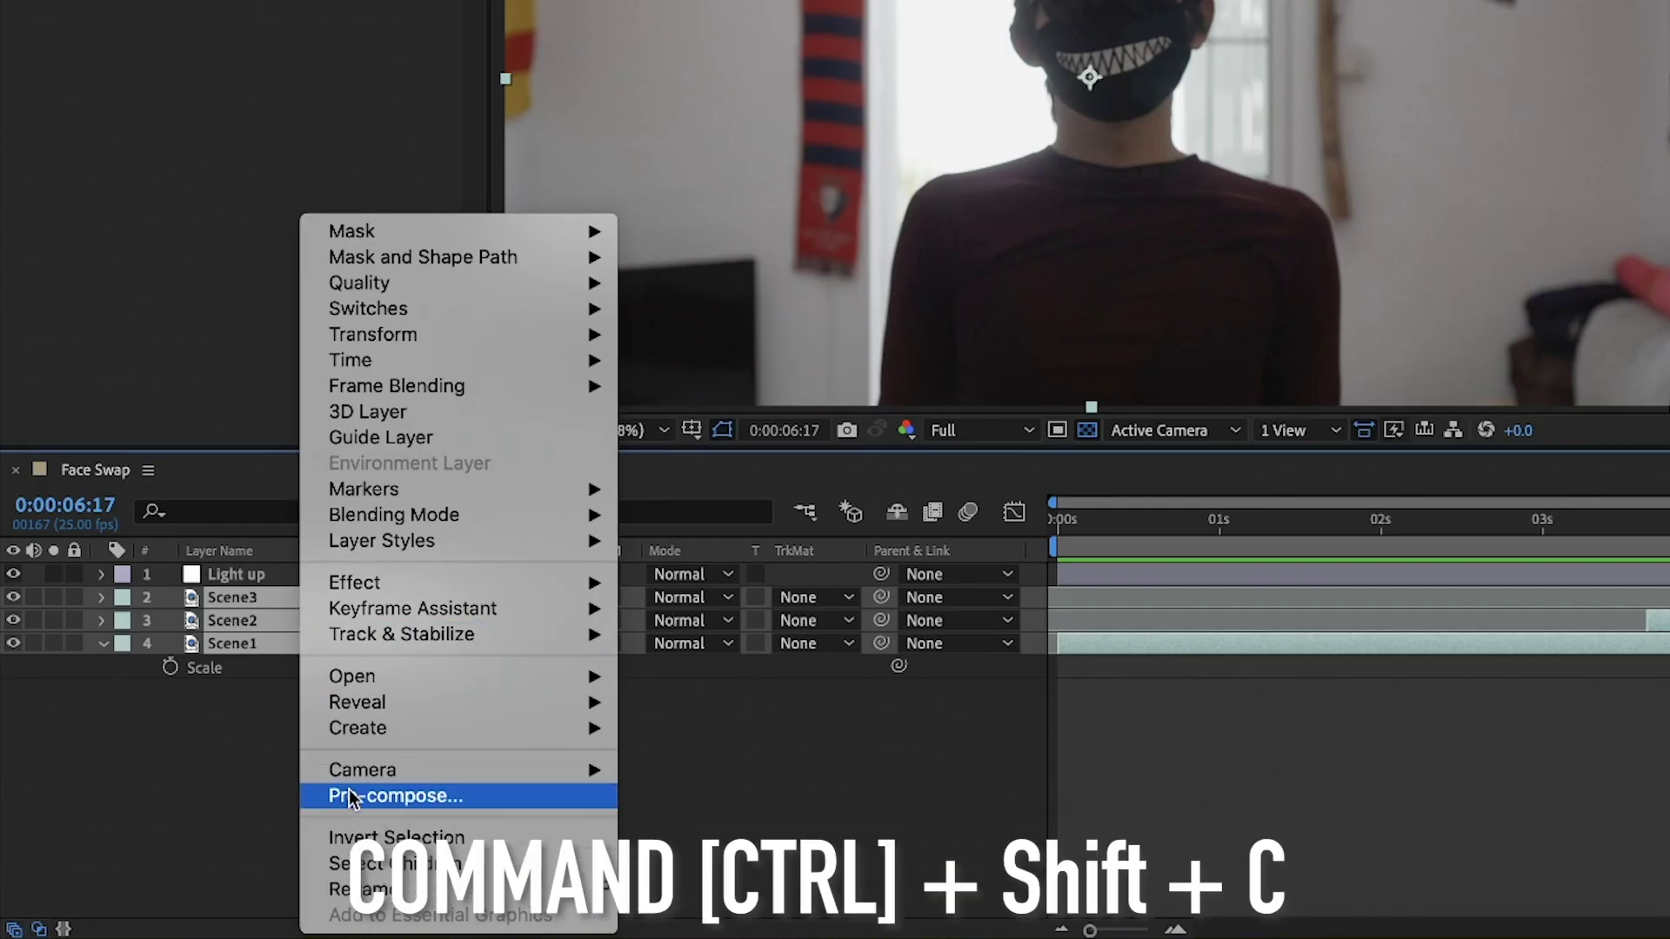
{"action": "left_click", "coordinate": [354, 798]}
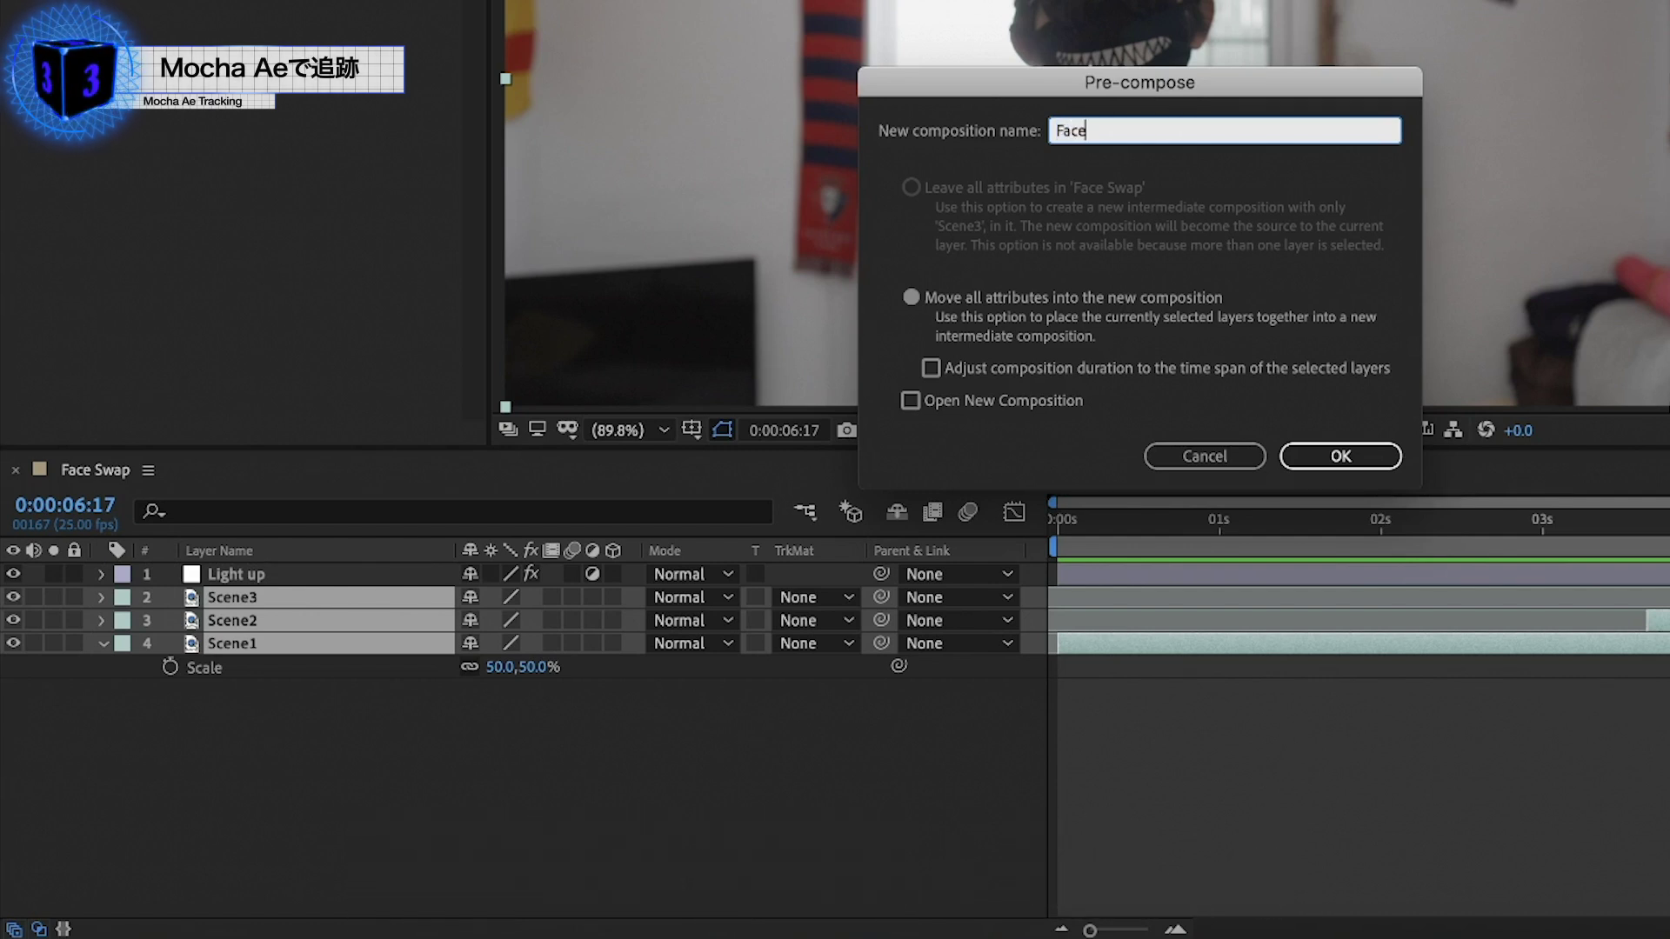
- Confirm the Face Swap precomp, scrub to about 4 seconds, and apply Mocha AE
{"action": "type", "text": "Swap"}
{"action": "key", "text": "Return"}
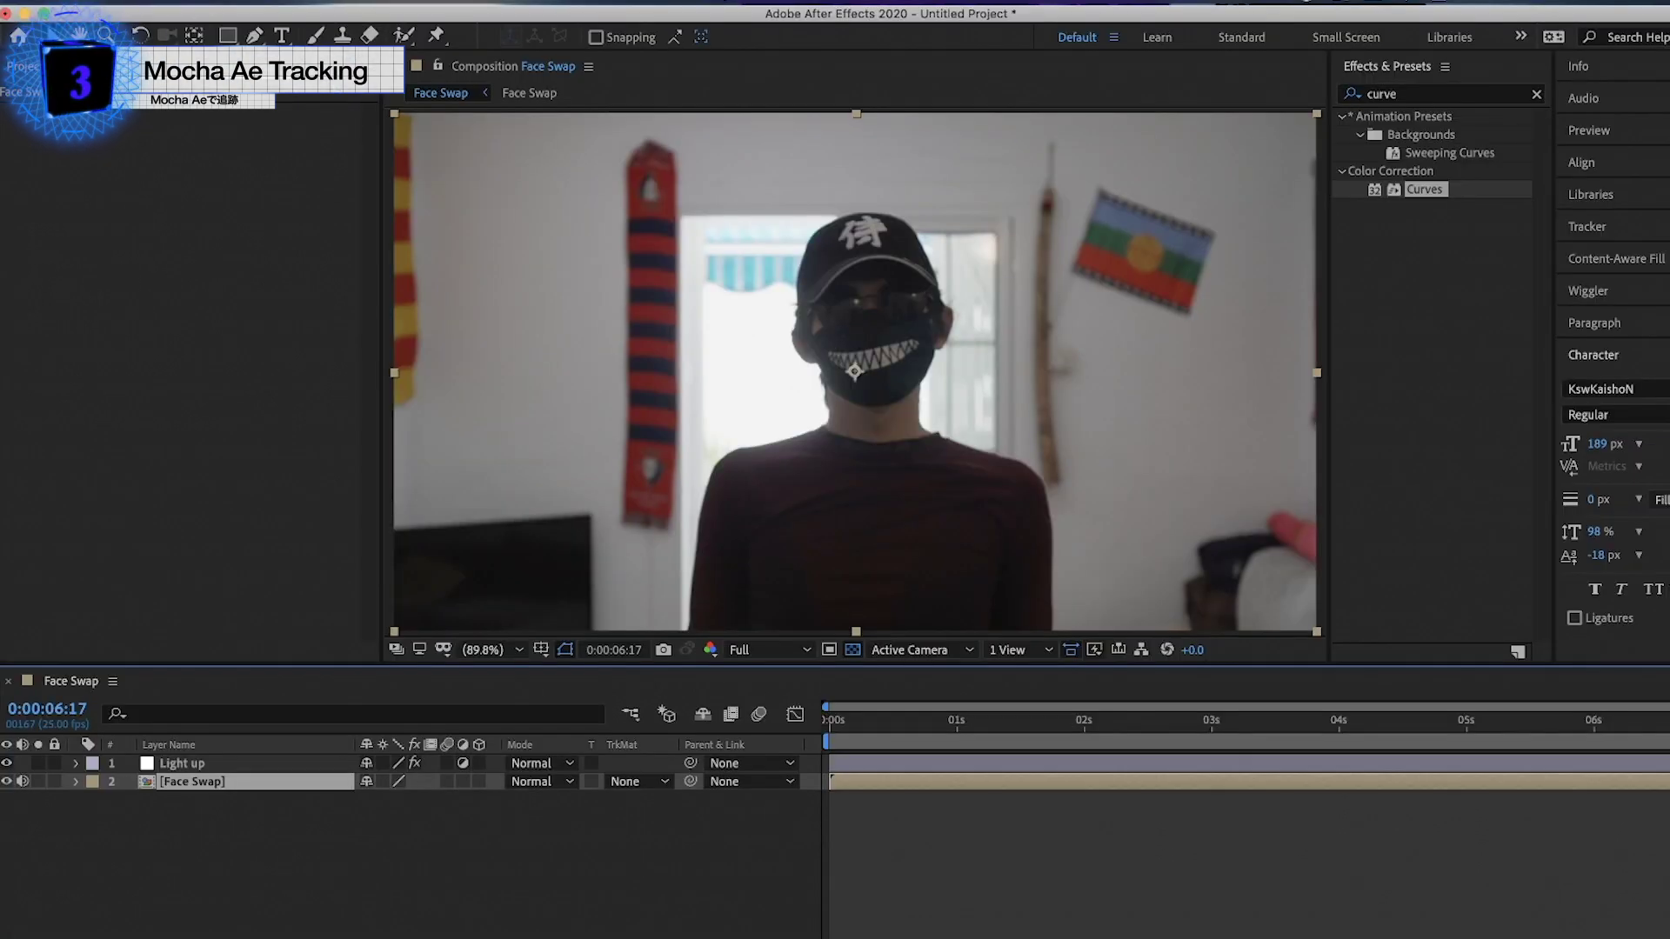
{"action": "left_click_drag", "start_coordinate": [1006, 725], "coordinate": [1242, 737]}
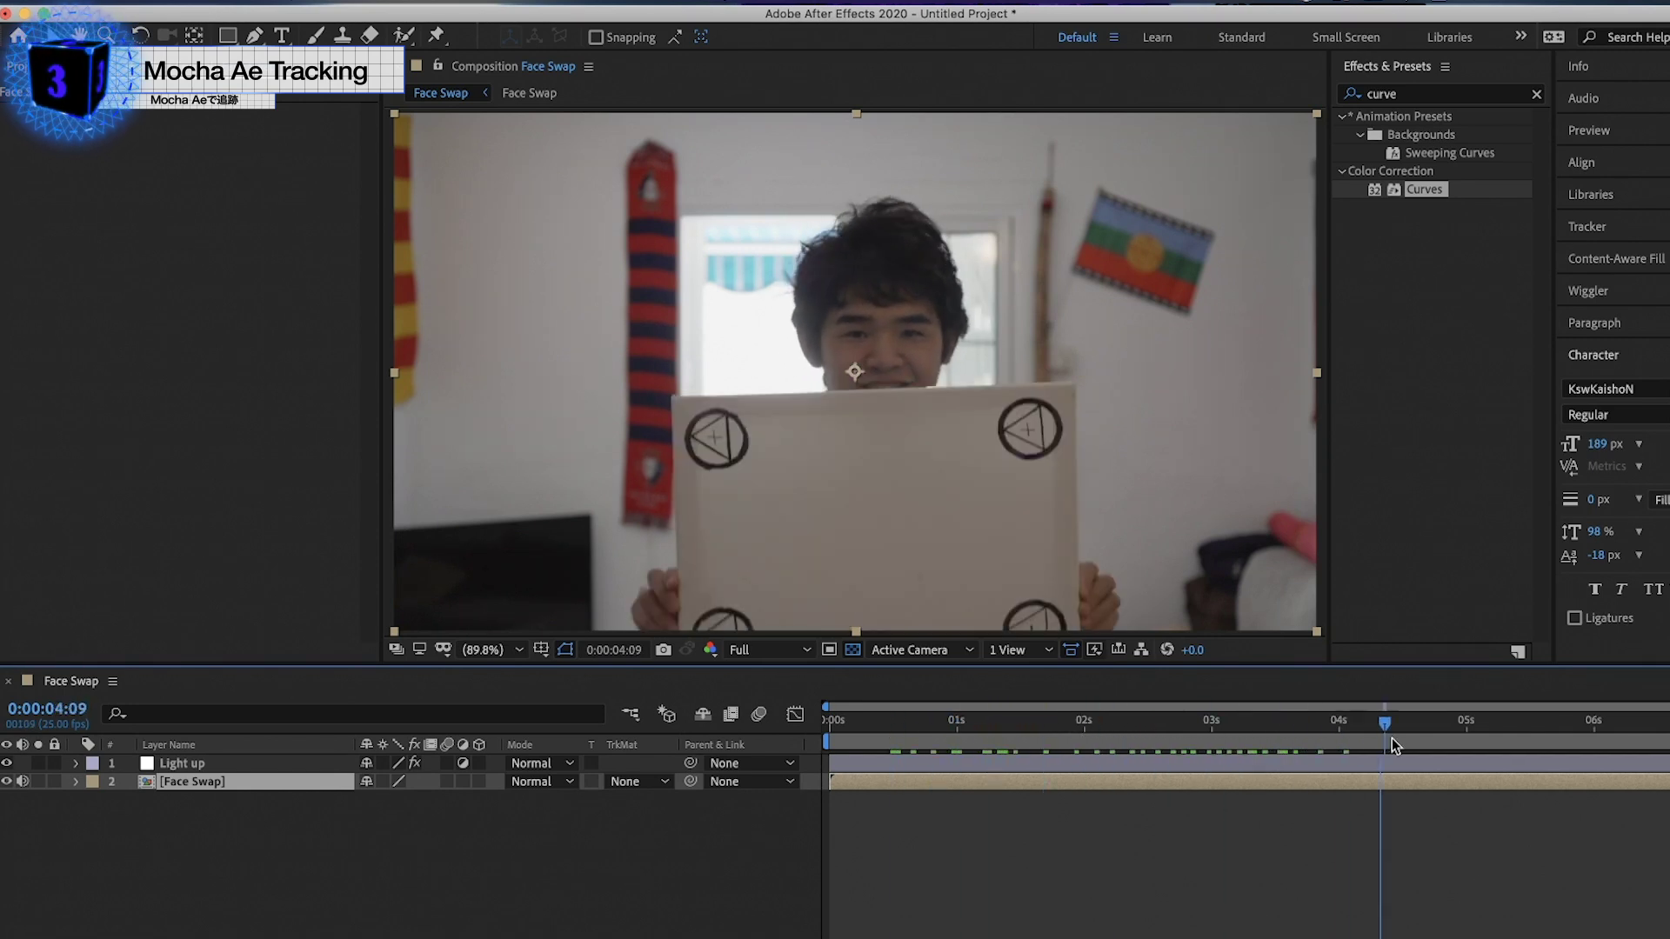
{"action": "left_click_drag", "start_coordinate": [1242, 736], "coordinate": [1409, 738]}
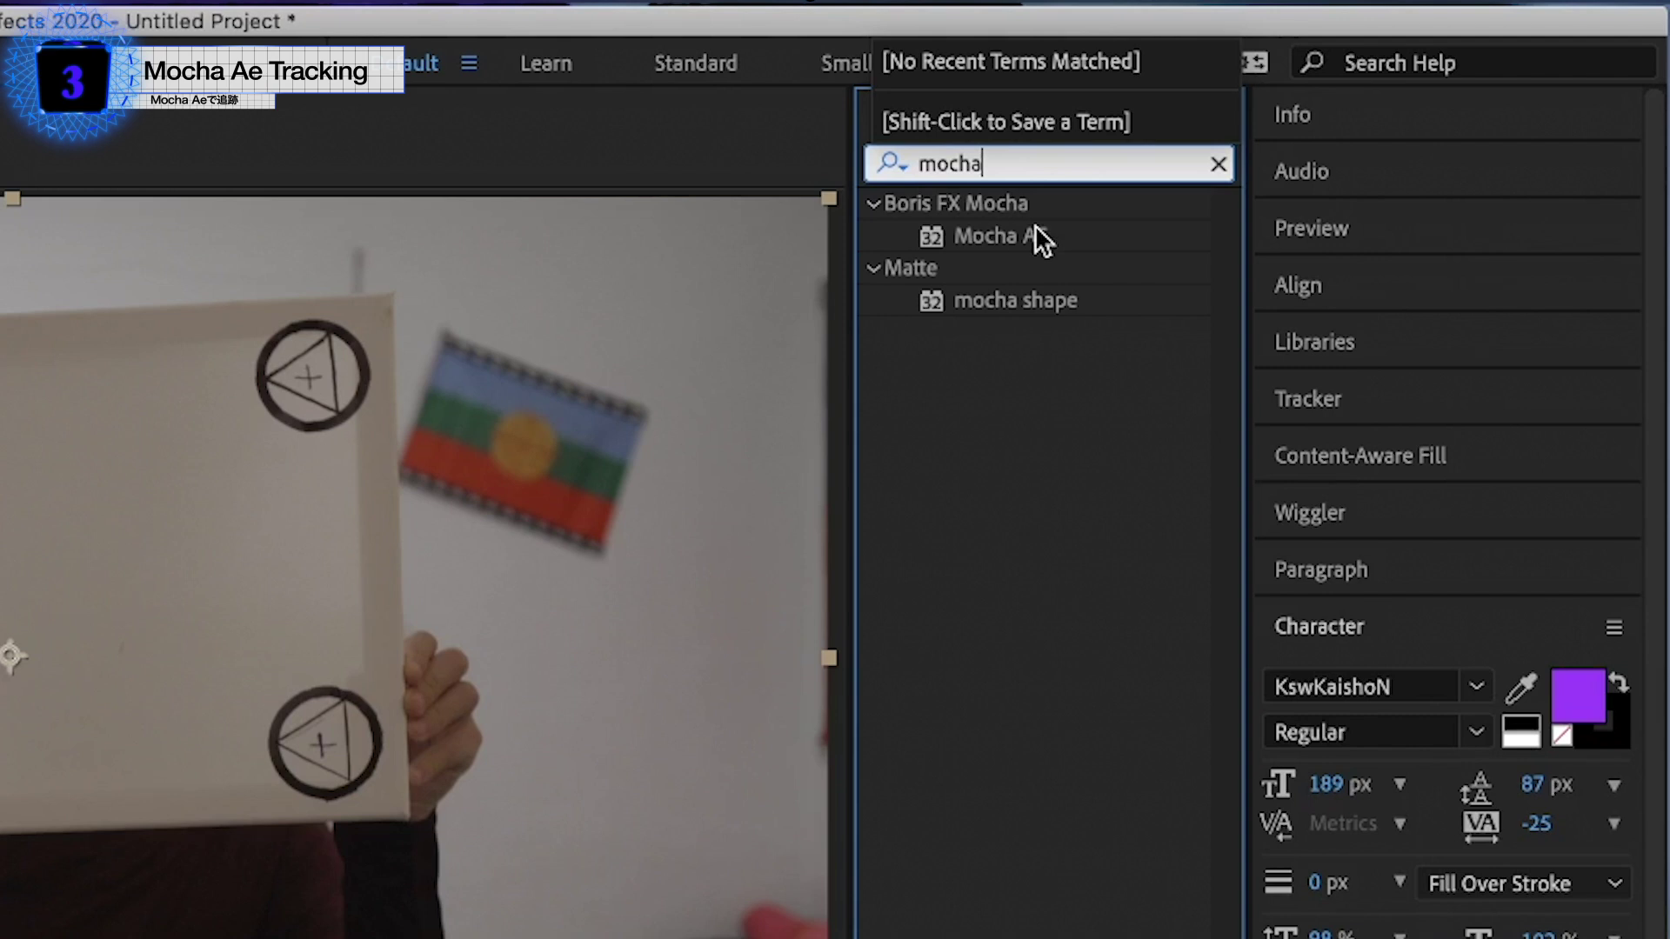
{"action": "left_click", "coordinate": [1026, 235]}
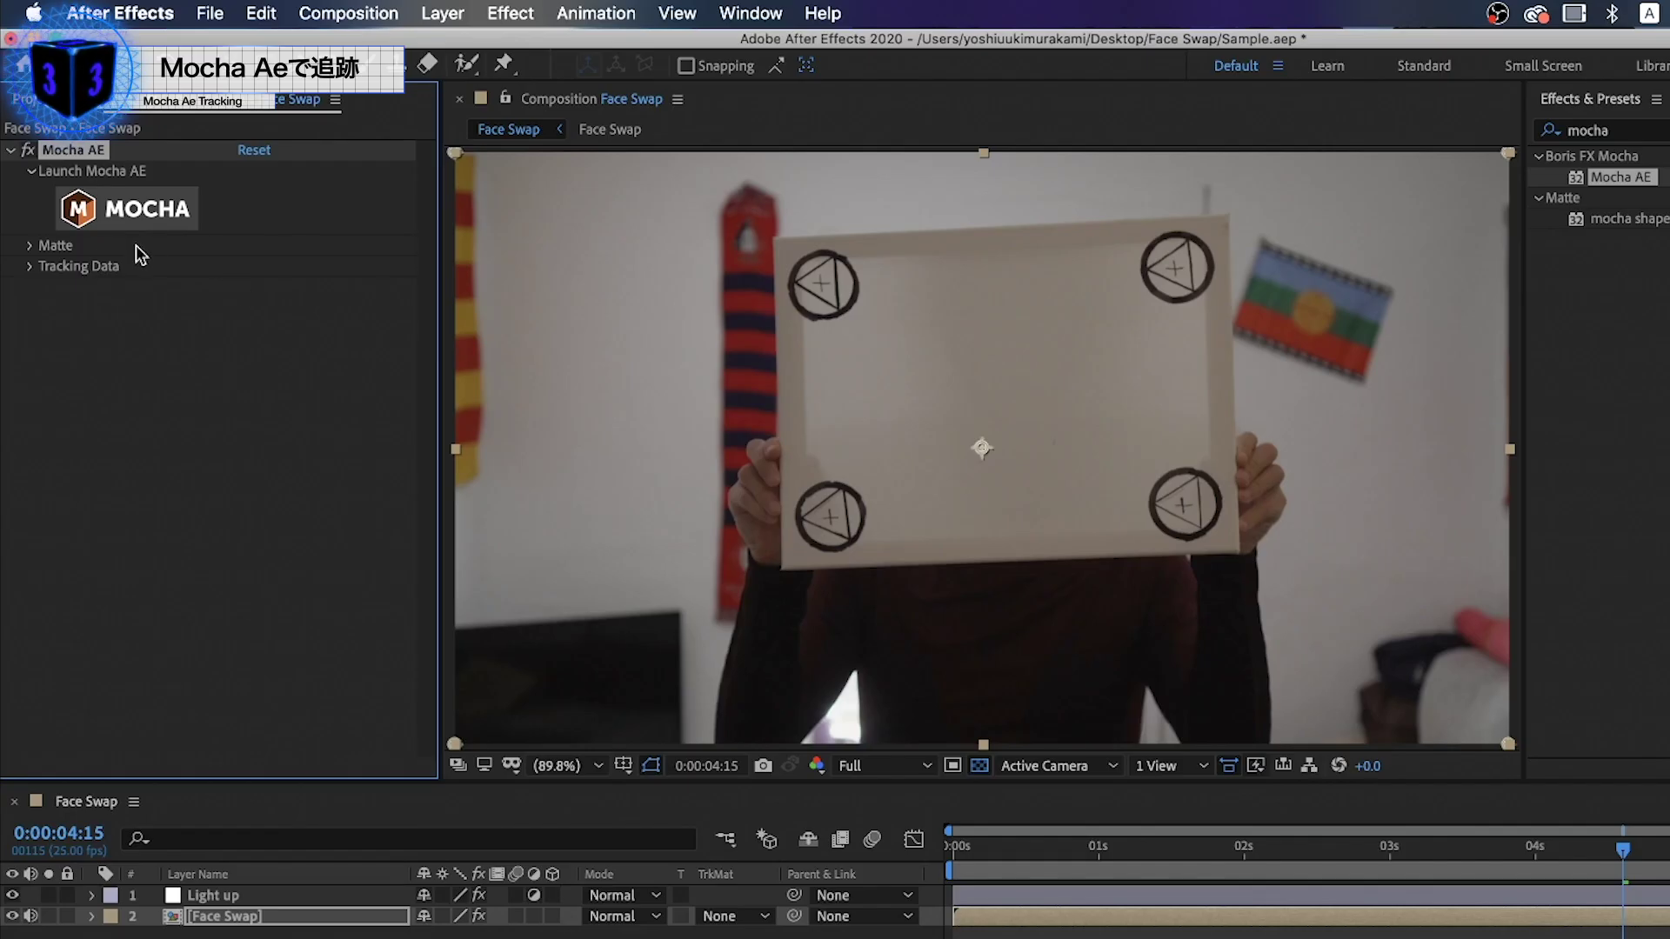
- Launch Mocha AE and dismiss the Boris FX promo (Don't Show Again) and welcome screen
{"action": "left_click", "coordinate": [130, 224]}
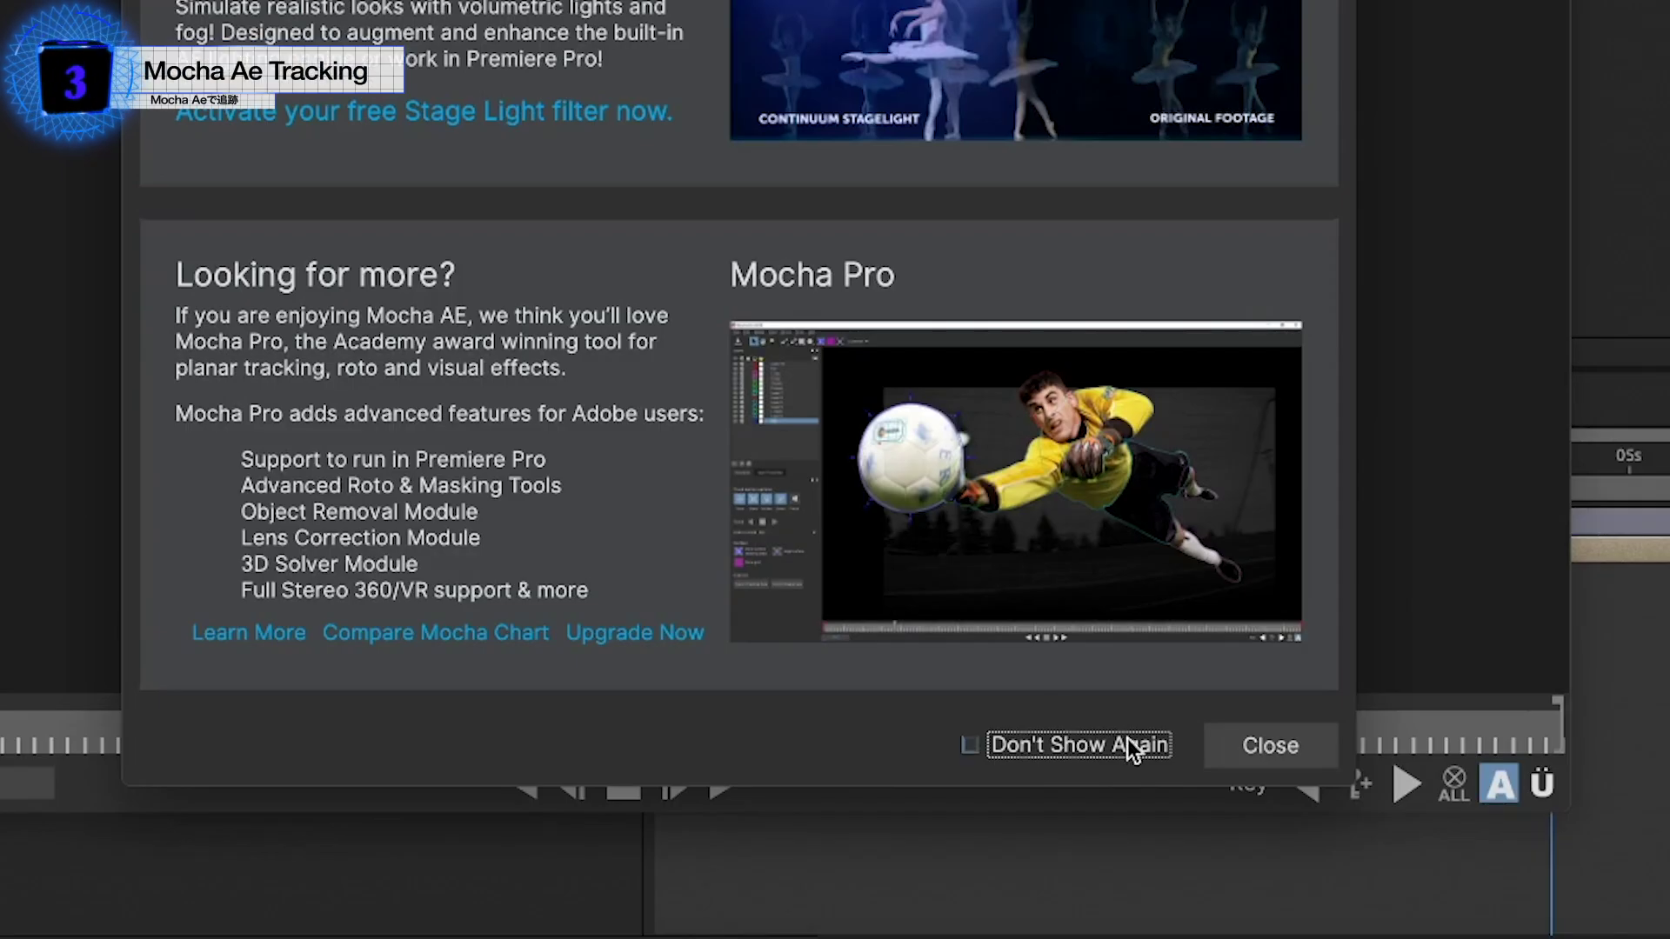
{"action": "left_click", "coordinate": [1127, 738]}
{"action": "left_click", "coordinate": [1275, 738]}
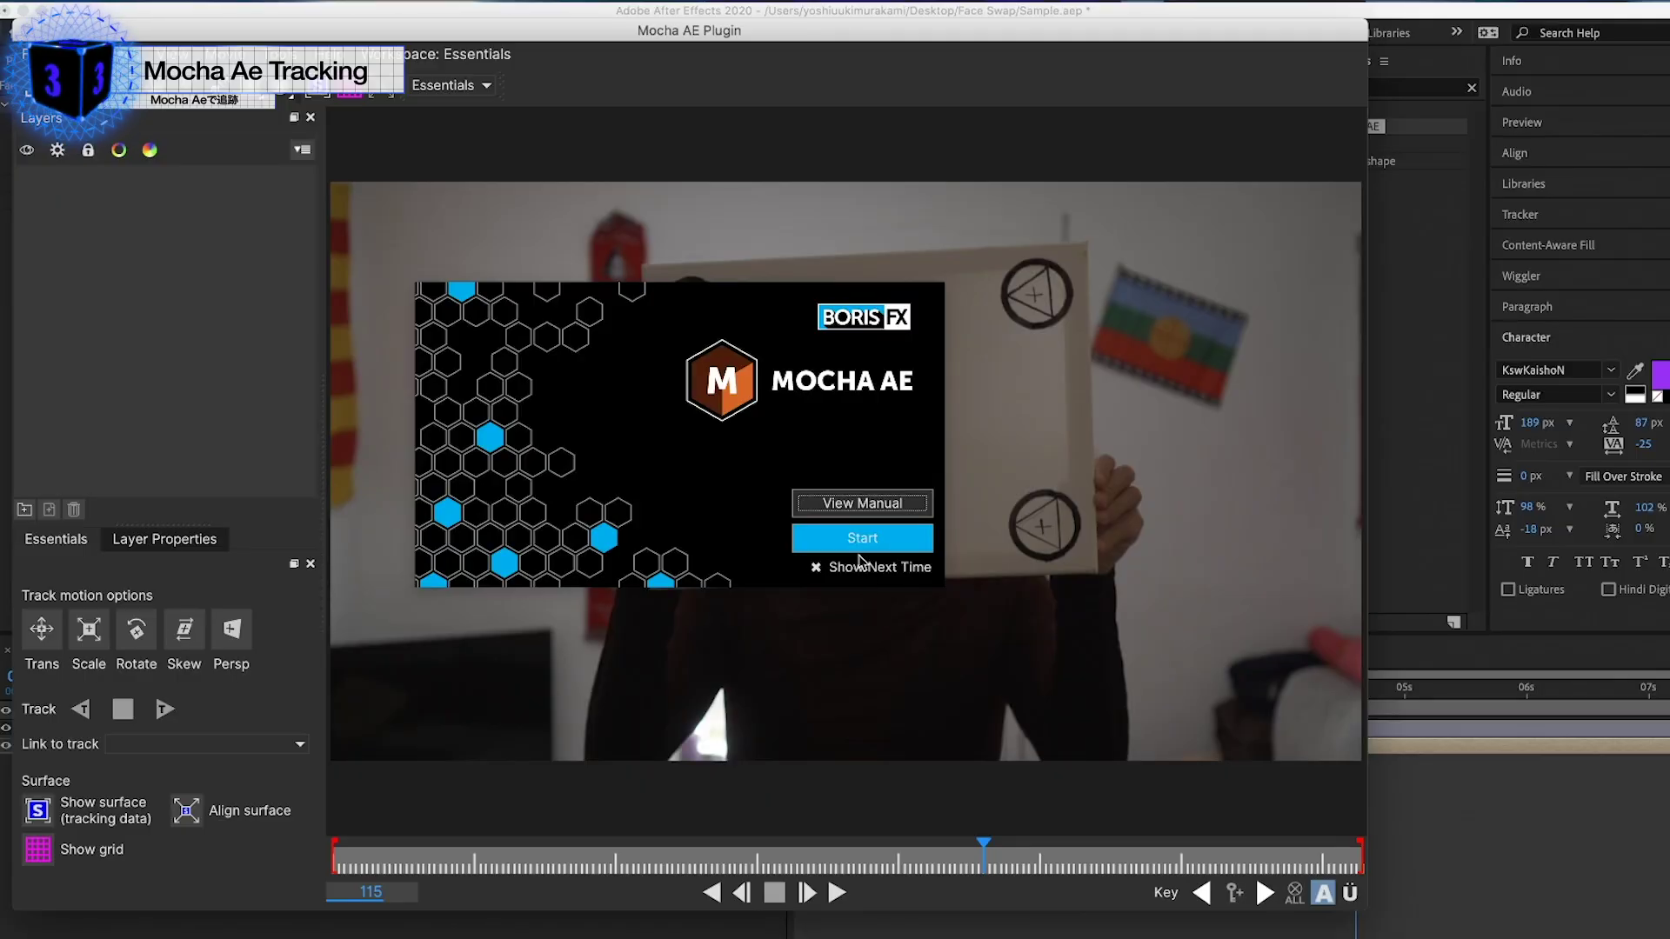
{"action": "left_click", "coordinate": [853, 537]}
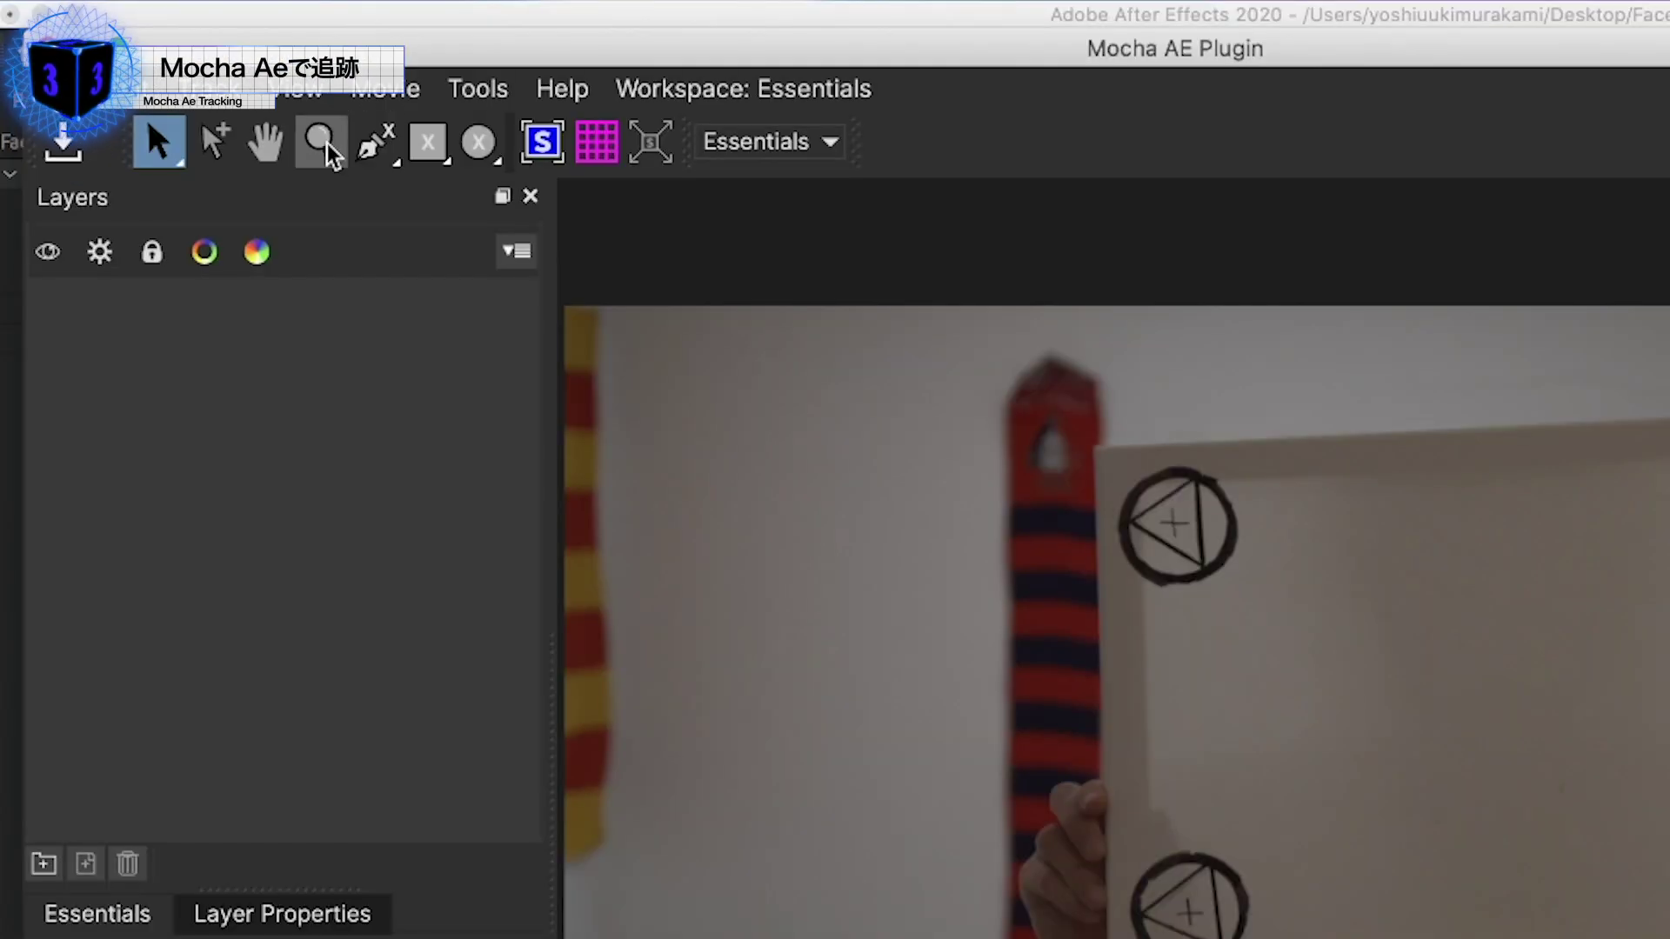
{"action": "left_click", "coordinate": [221, 89]}
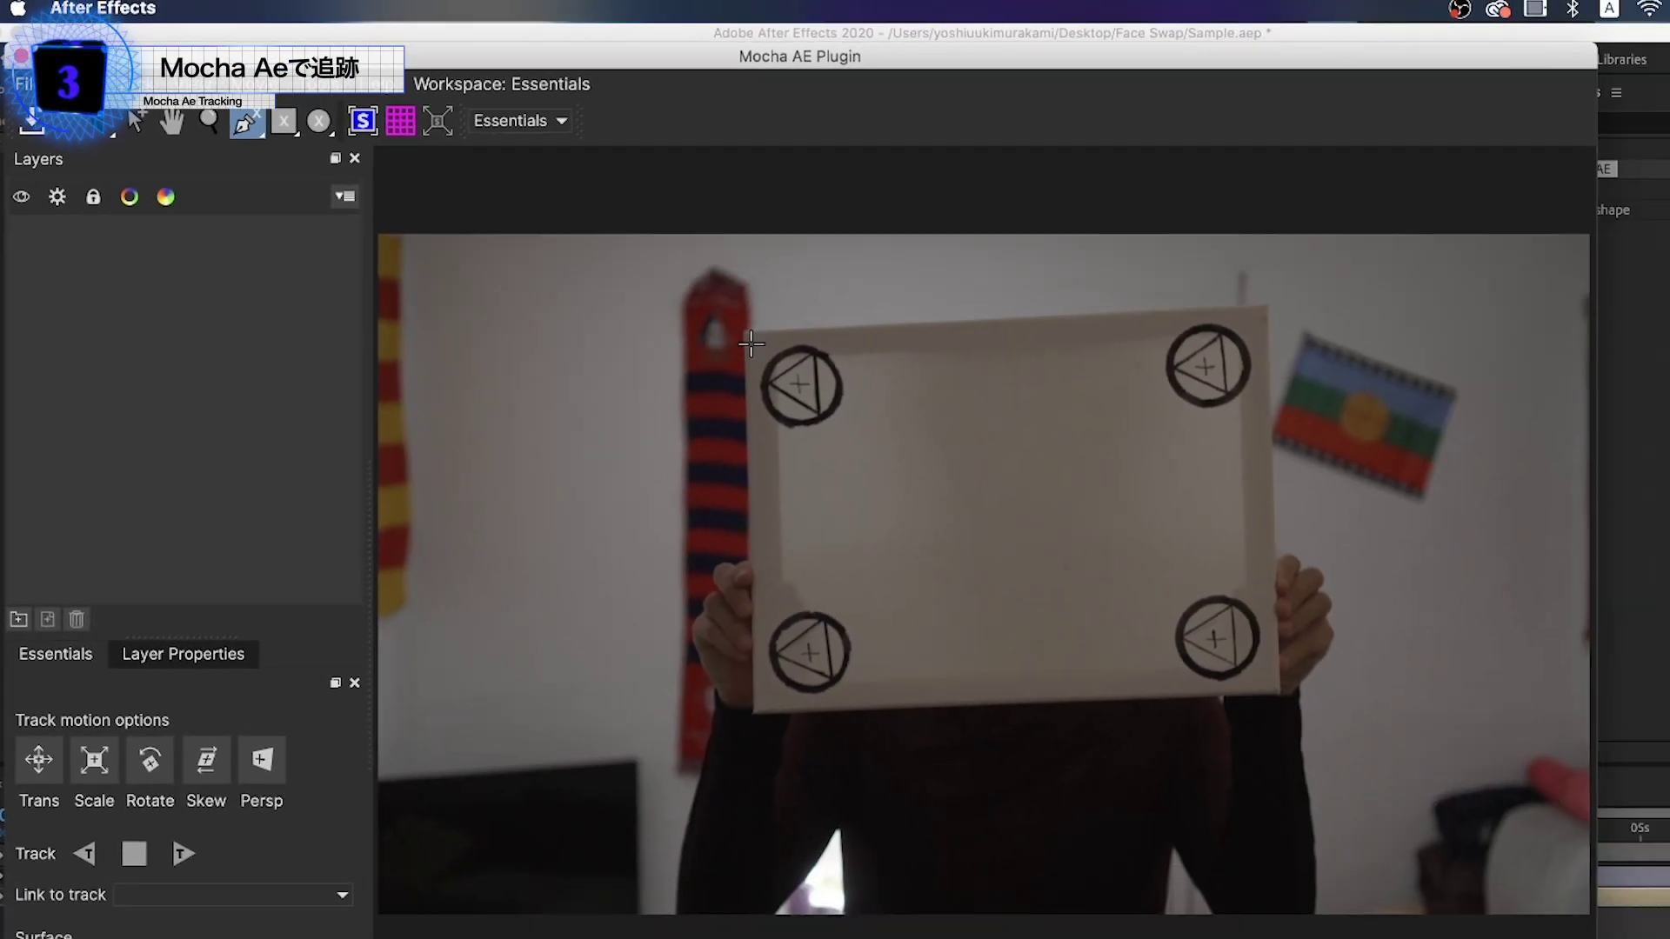
- Draw a rough four-point X-spline around the board, then delete it
{"action": "left_click", "coordinate": [750, 343]}
{"action": "left_click_drag", "start_coordinate": [766, 580], "coordinate": [768, 644]}
{"action": "left_click", "coordinate": [1212, 644]}
{"action": "left_click", "coordinate": [1211, 289]}
{"action": "left_click_drag", "start_coordinate": [1205, 281], "coordinate": [1180, 313]}
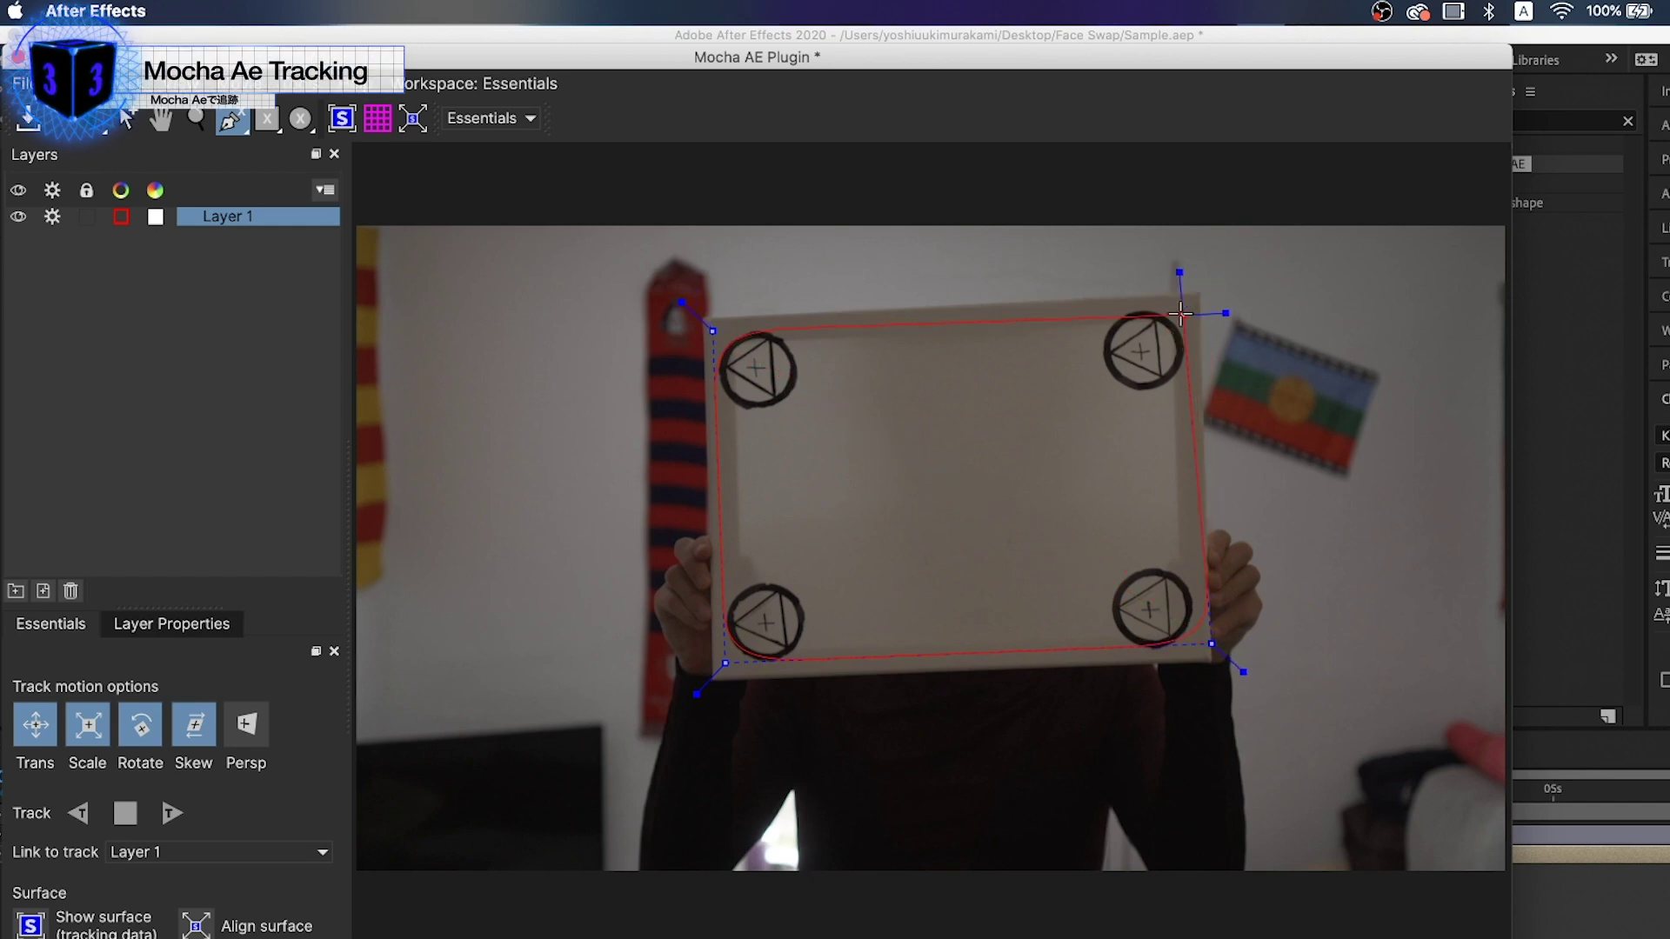
{"action": "key", "text": "Delete"}
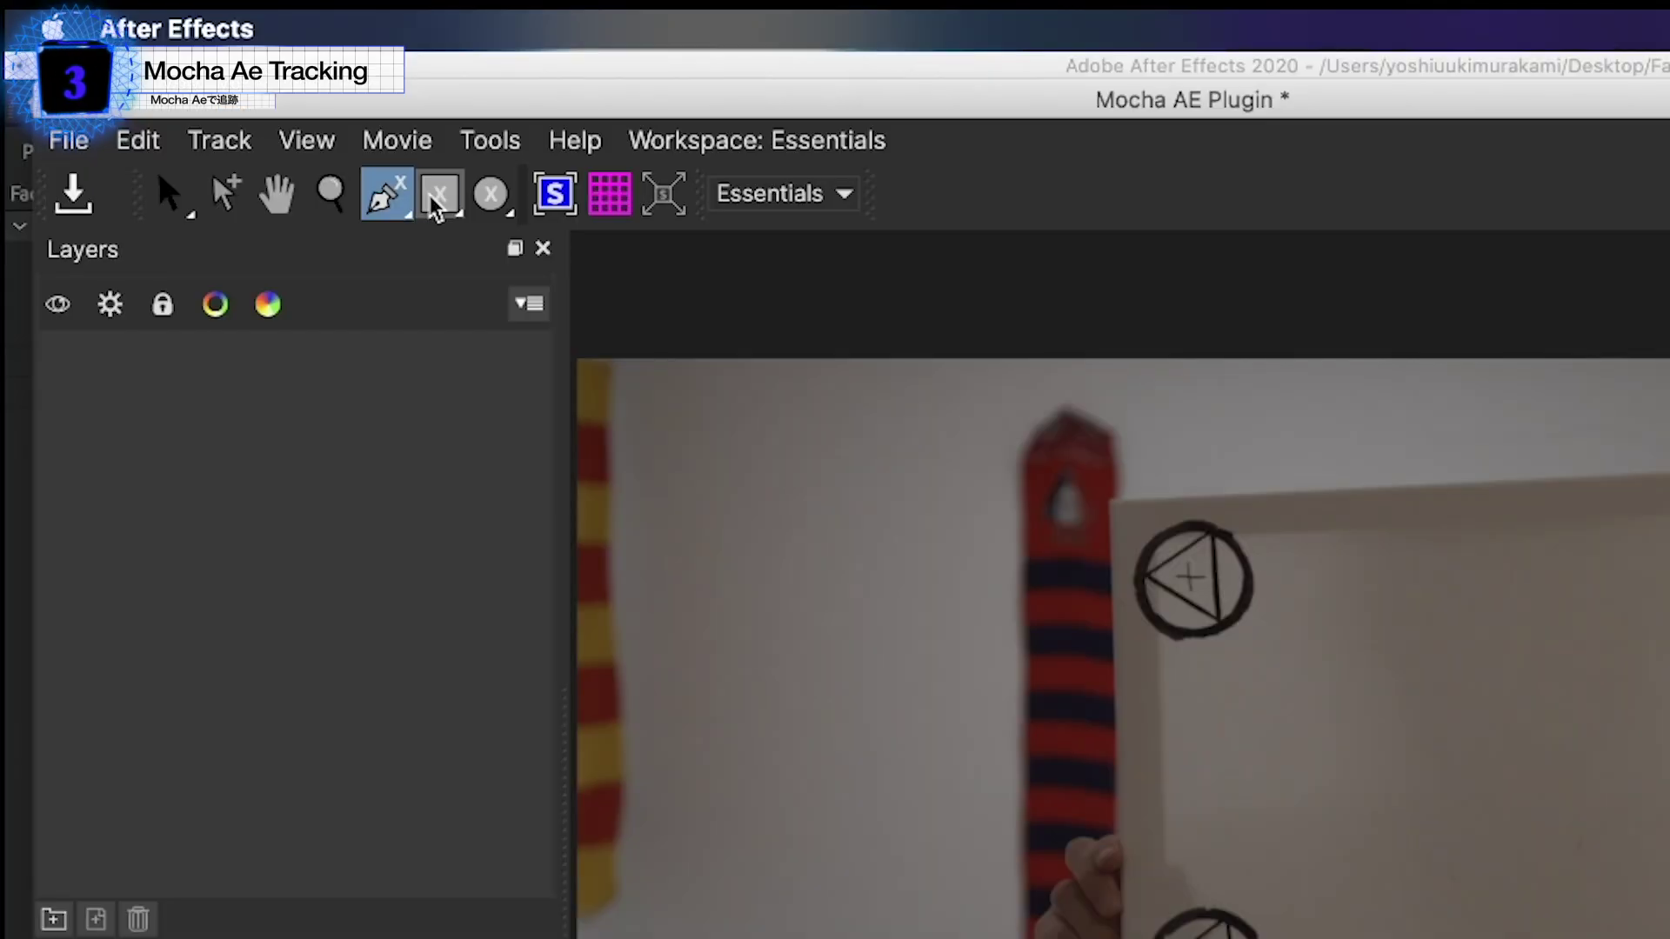
- Draw a Rectangle X-Spline around the four markers and fit its corners to the board's corners
{"action": "left_click", "coordinate": [283, 120]}
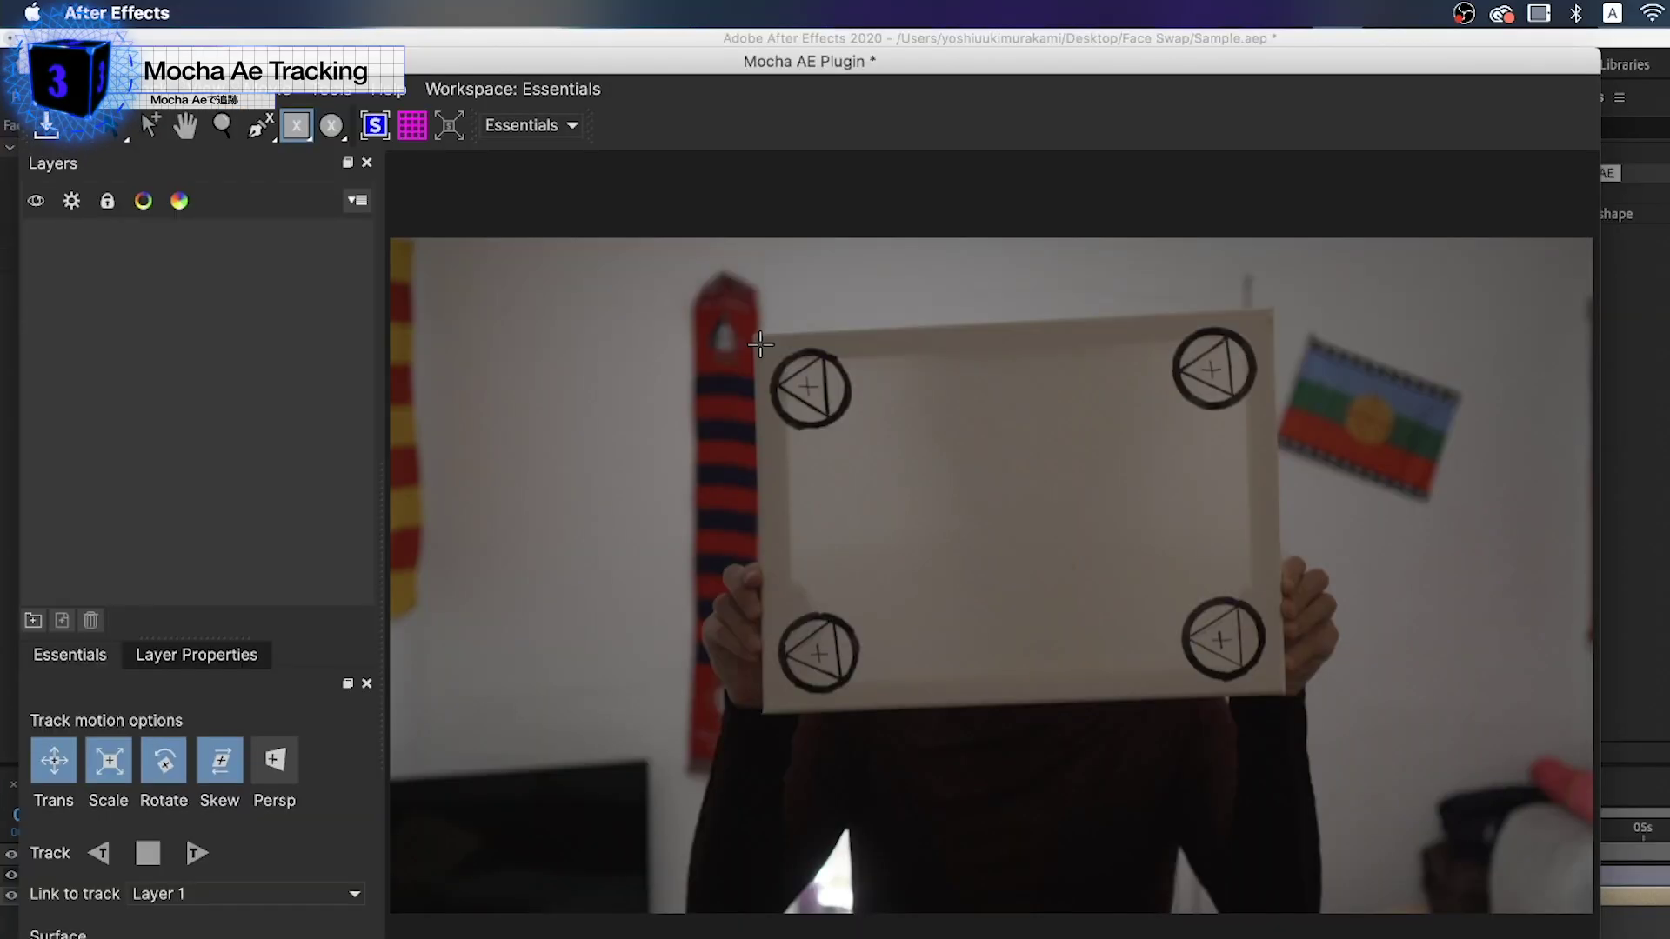
{"action": "left_click_drag", "start_coordinate": [760, 344], "coordinate": [1272, 684]}
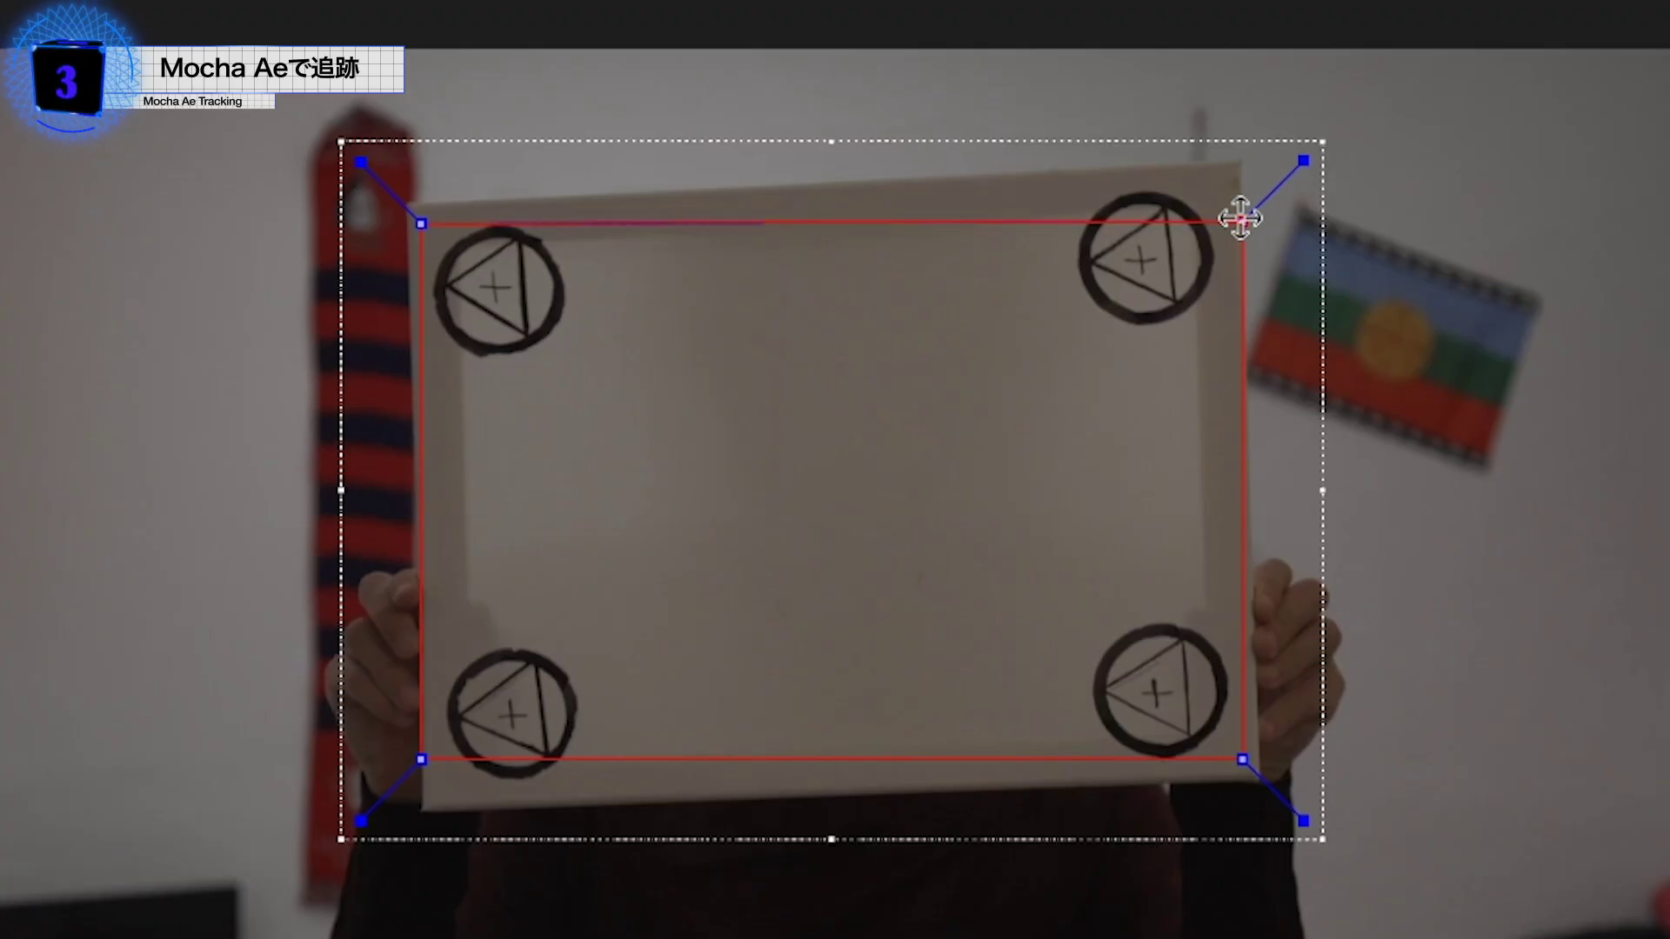
{"action": "left_click_drag", "start_coordinate": [1242, 224], "coordinate": [1221, 184]}
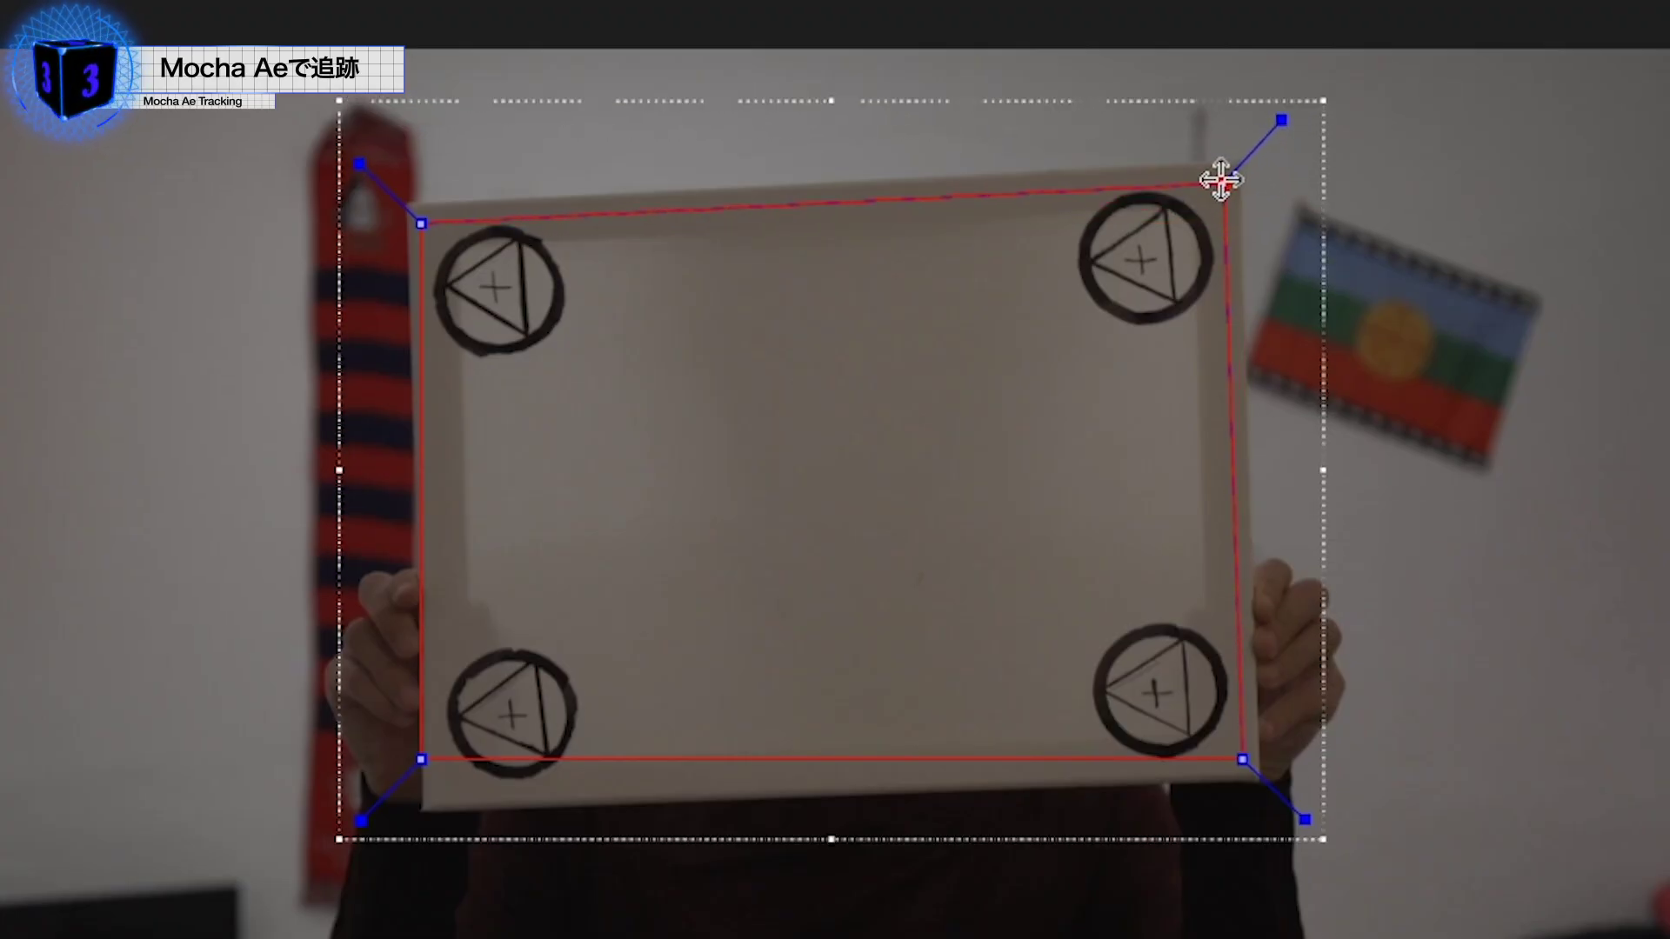
{"action": "left_click_drag", "start_coordinate": [421, 224], "coordinate": [419, 220]}
{"action": "left_click_drag", "start_coordinate": [421, 760], "coordinate": [437, 792]}
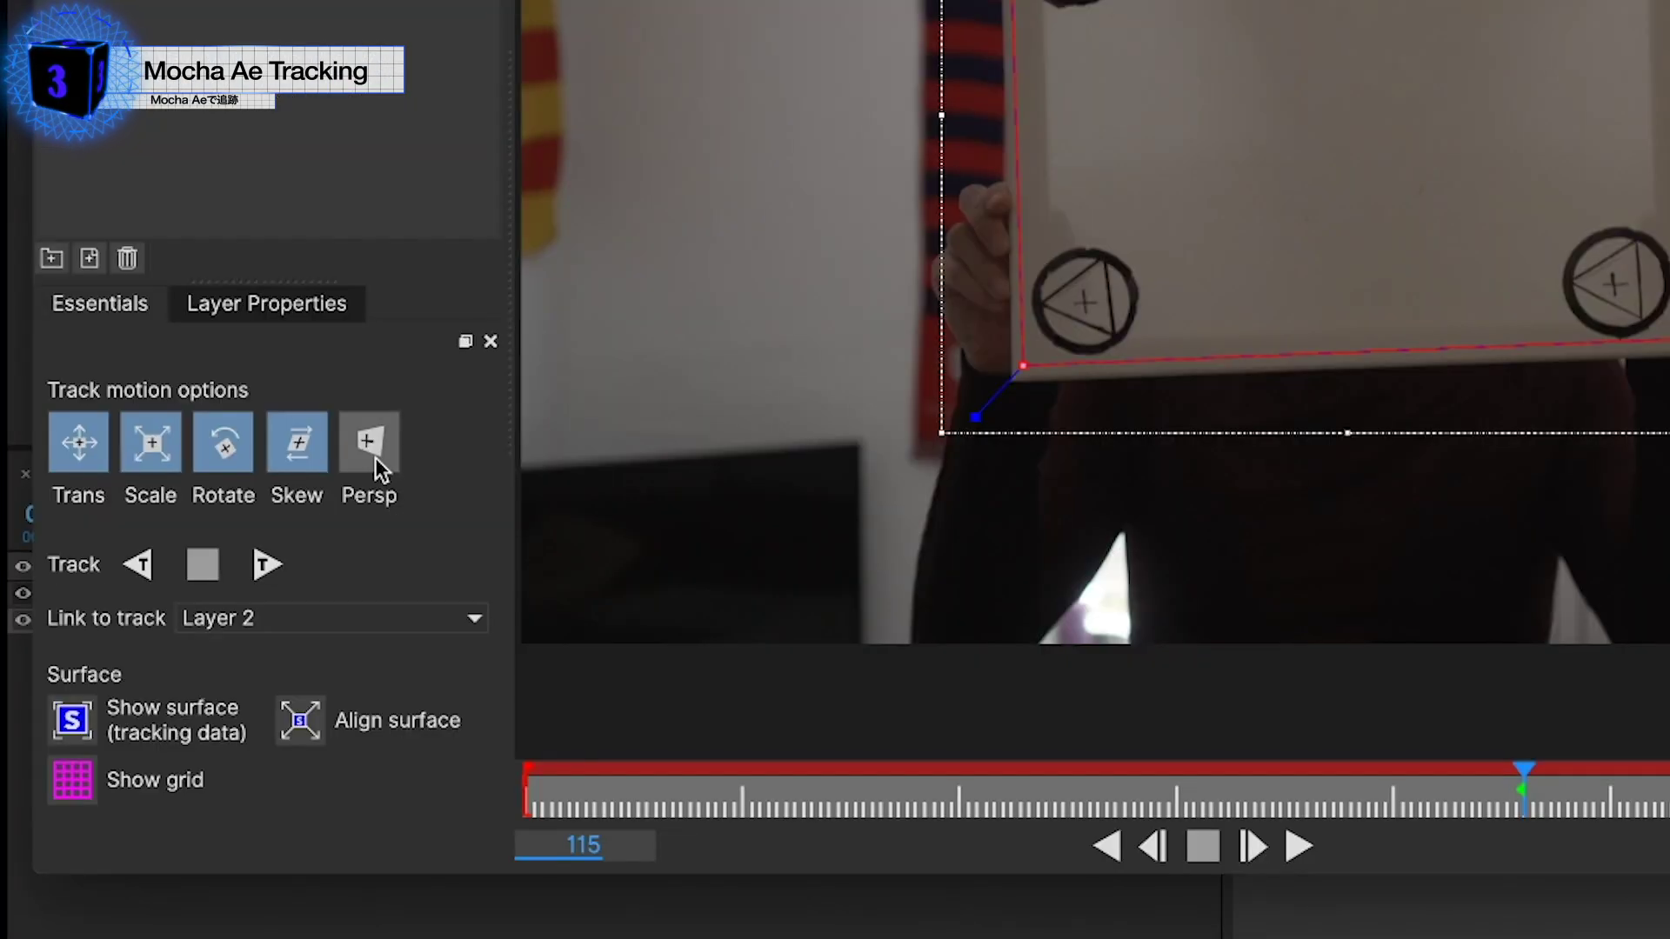
- Enable perspective motion and track Layer 2 backward from frame 115 toward 93
{"action": "left_click", "coordinate": [374, 458]}
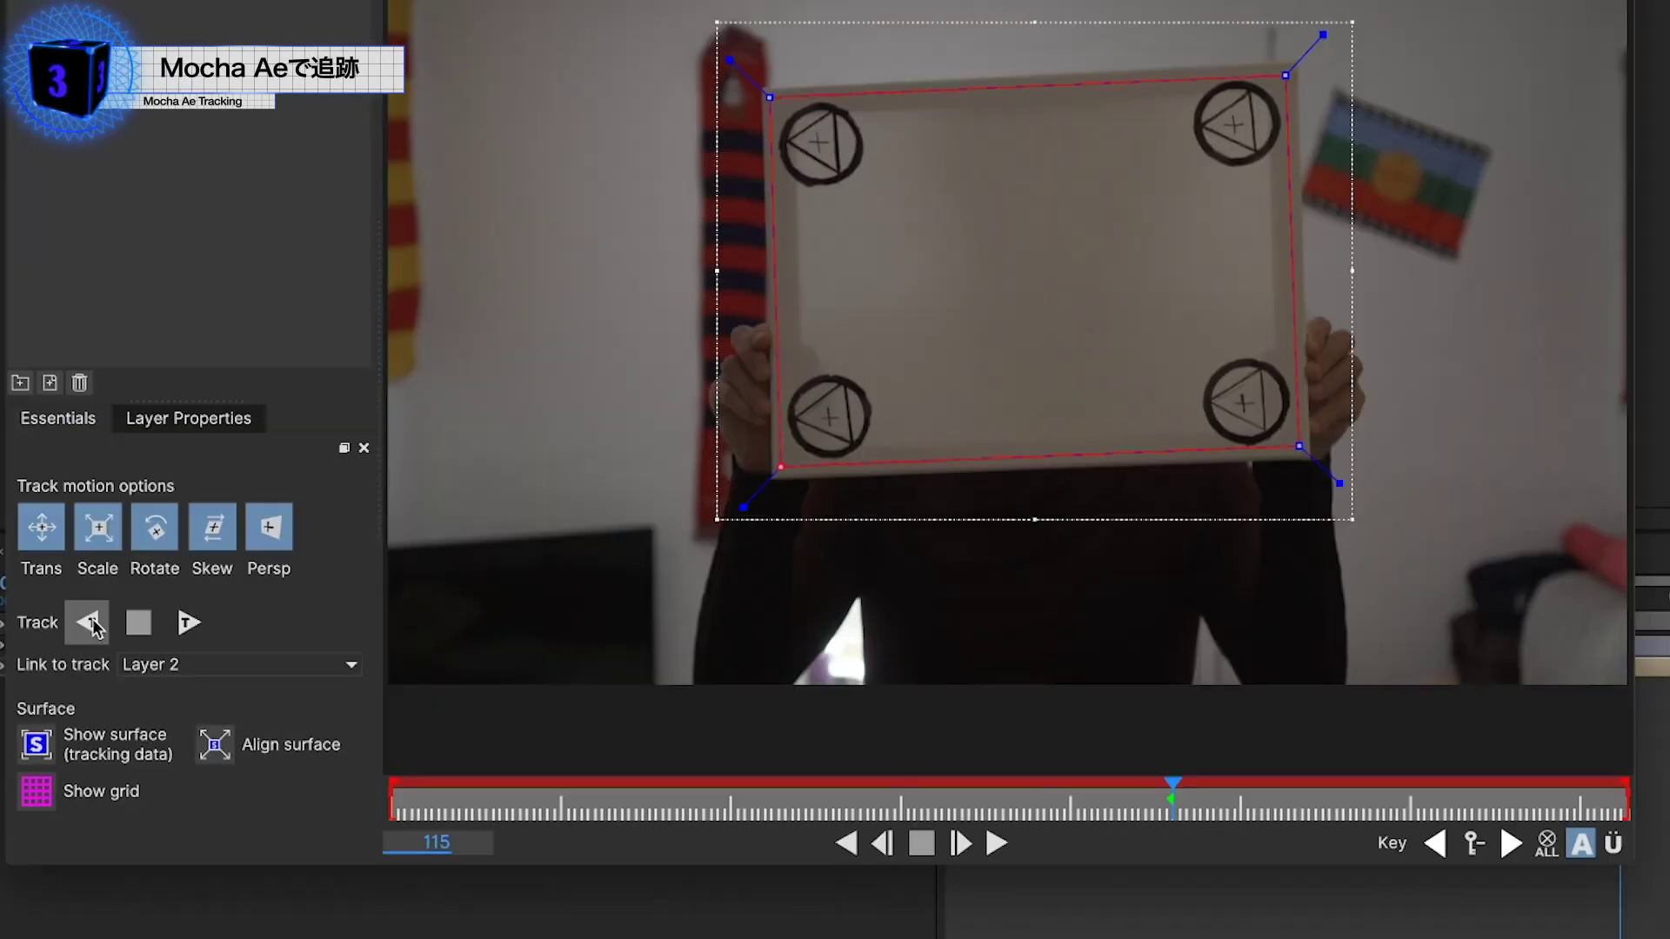
{"action": "left_click", "coordinate": [139, 567]}
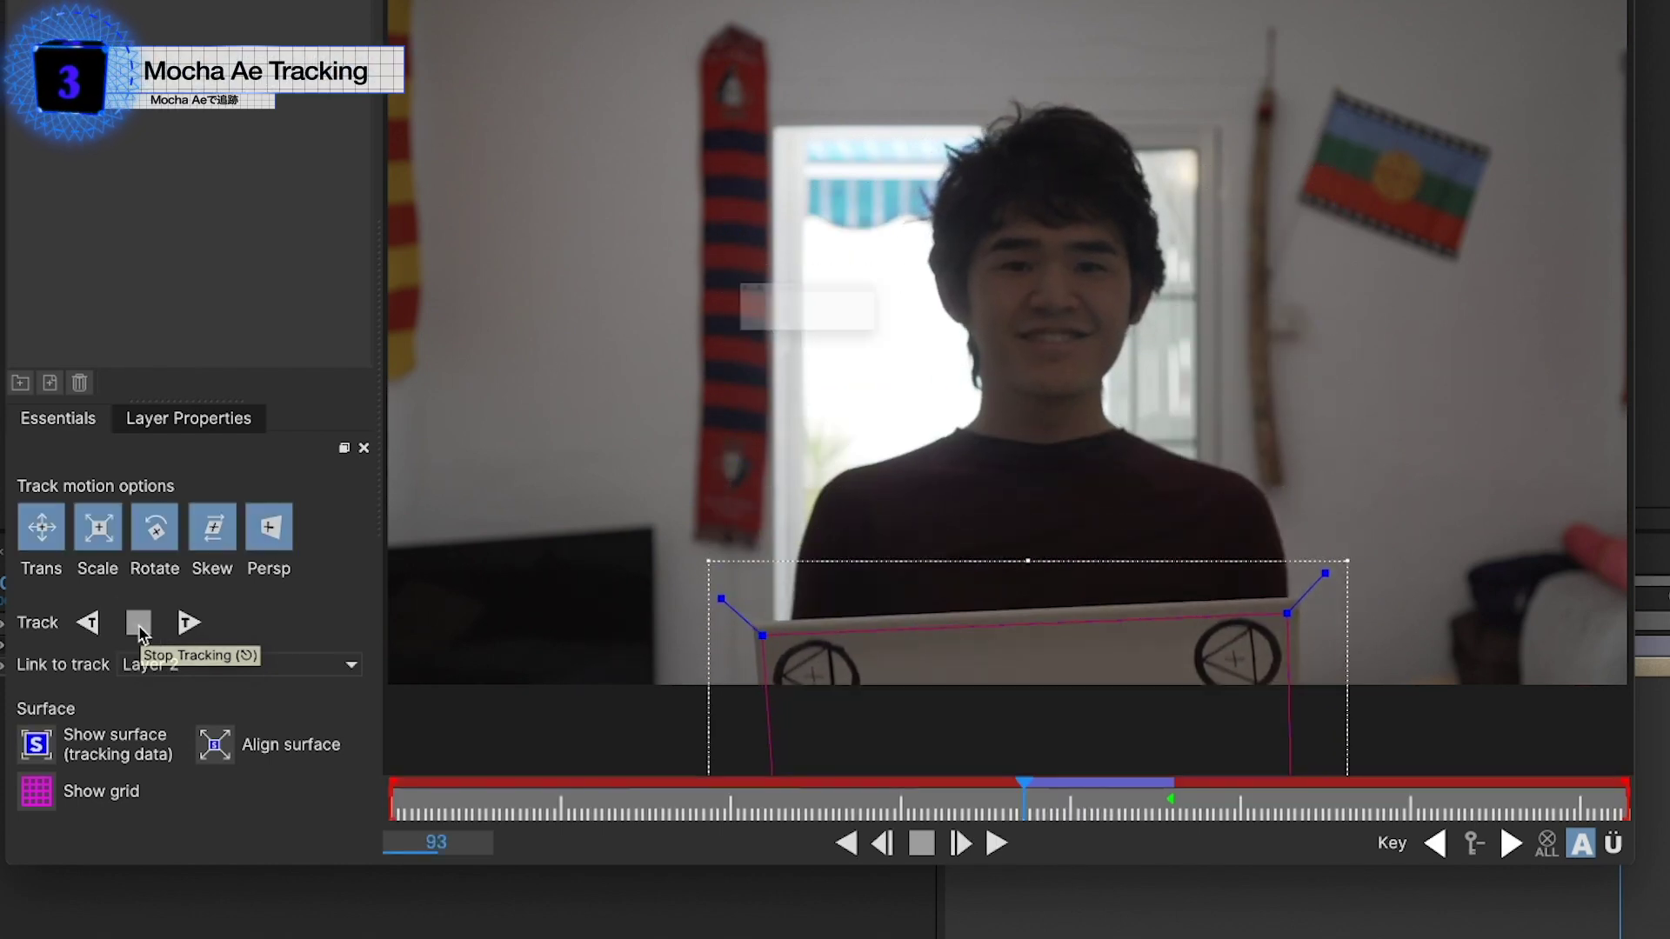
- Clear the tracking warnings, lower the shape's corners onto the board edge, and resume tracking forward from the next keyframe
{"action": "left_click", "coordinate": [802, 339]}
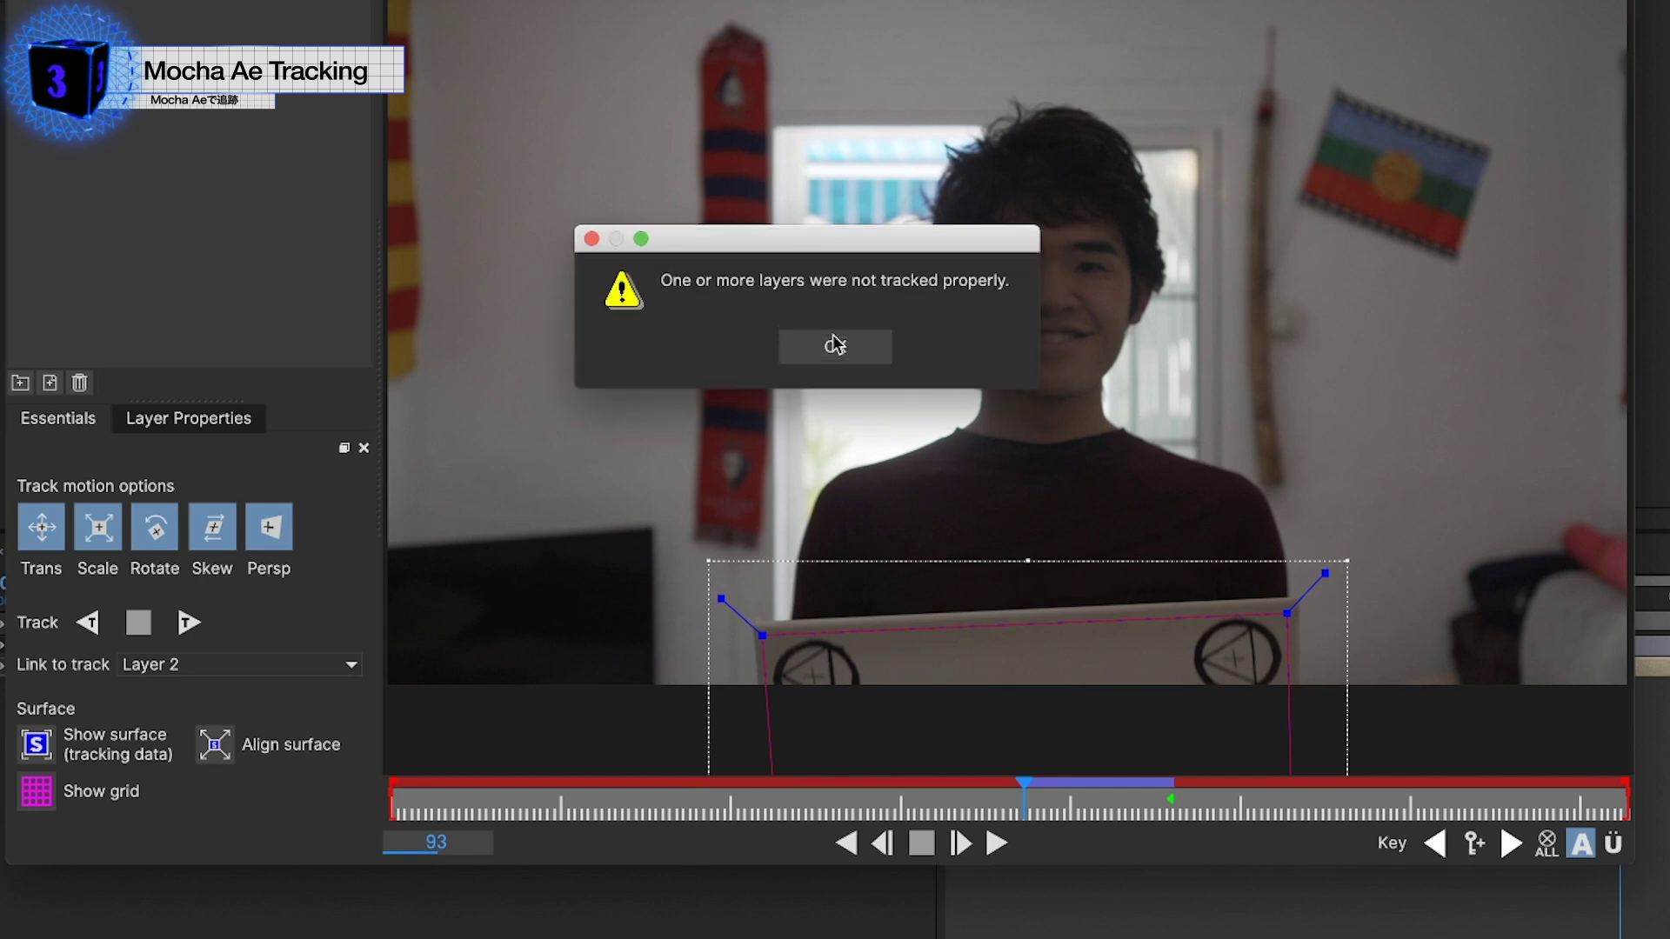
{"action": "left_click", "coordinate": [833, 343]}
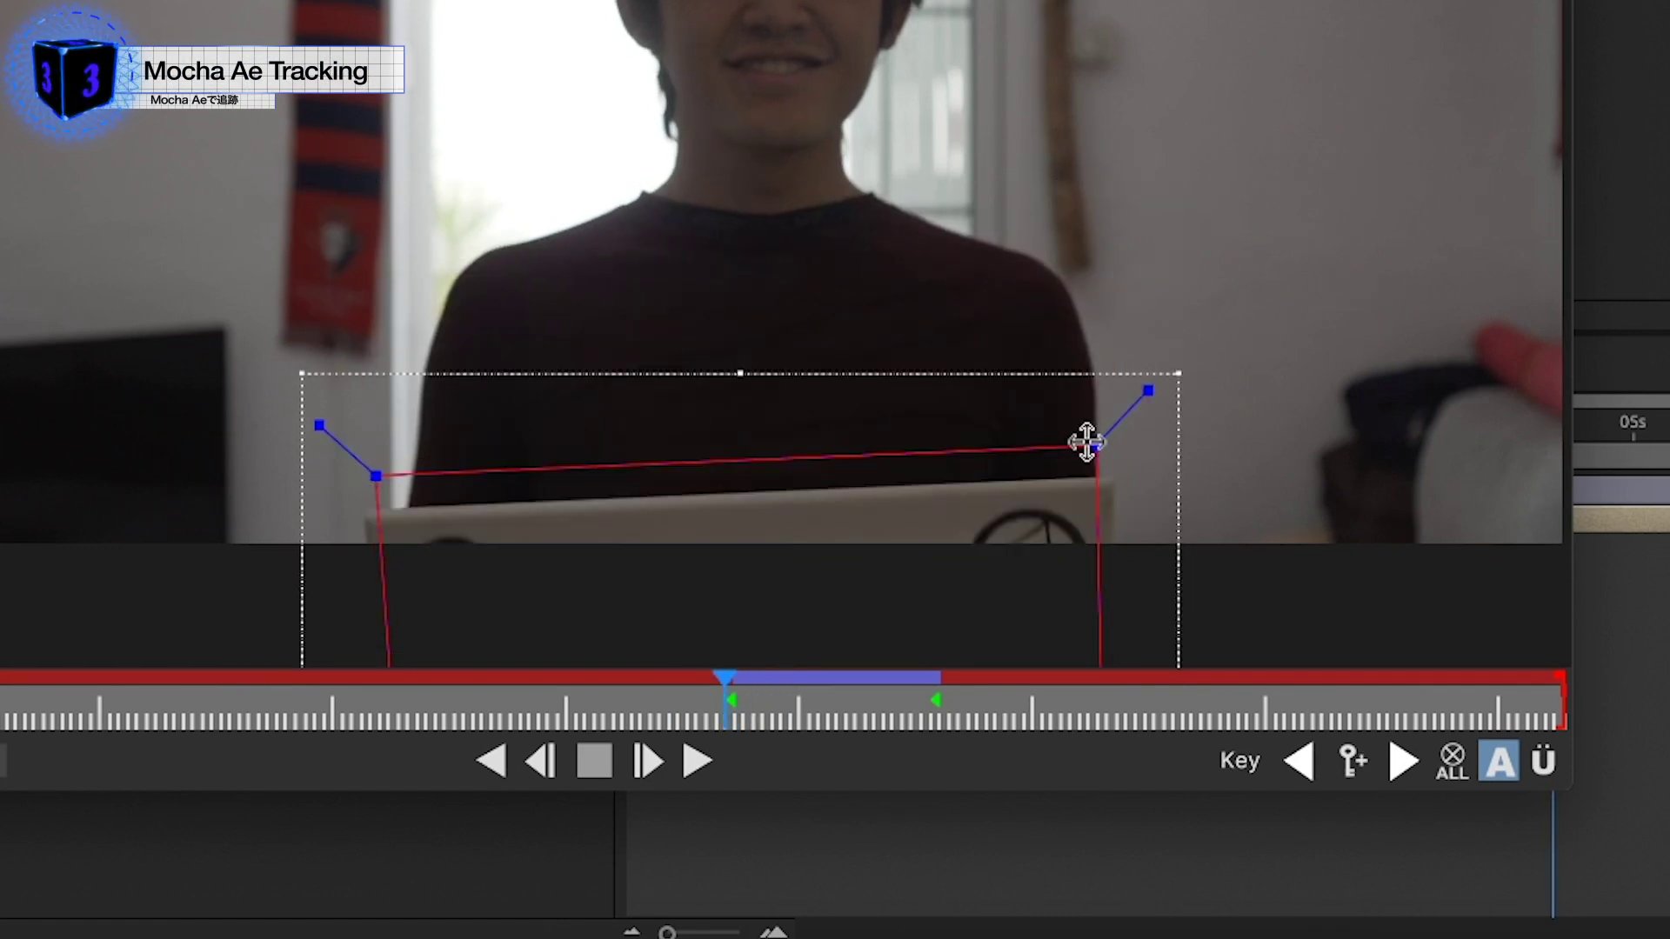
{"action": "left_click_drag", "start_coordinate": [1090, 446], "coordinate": [1088, 497]}
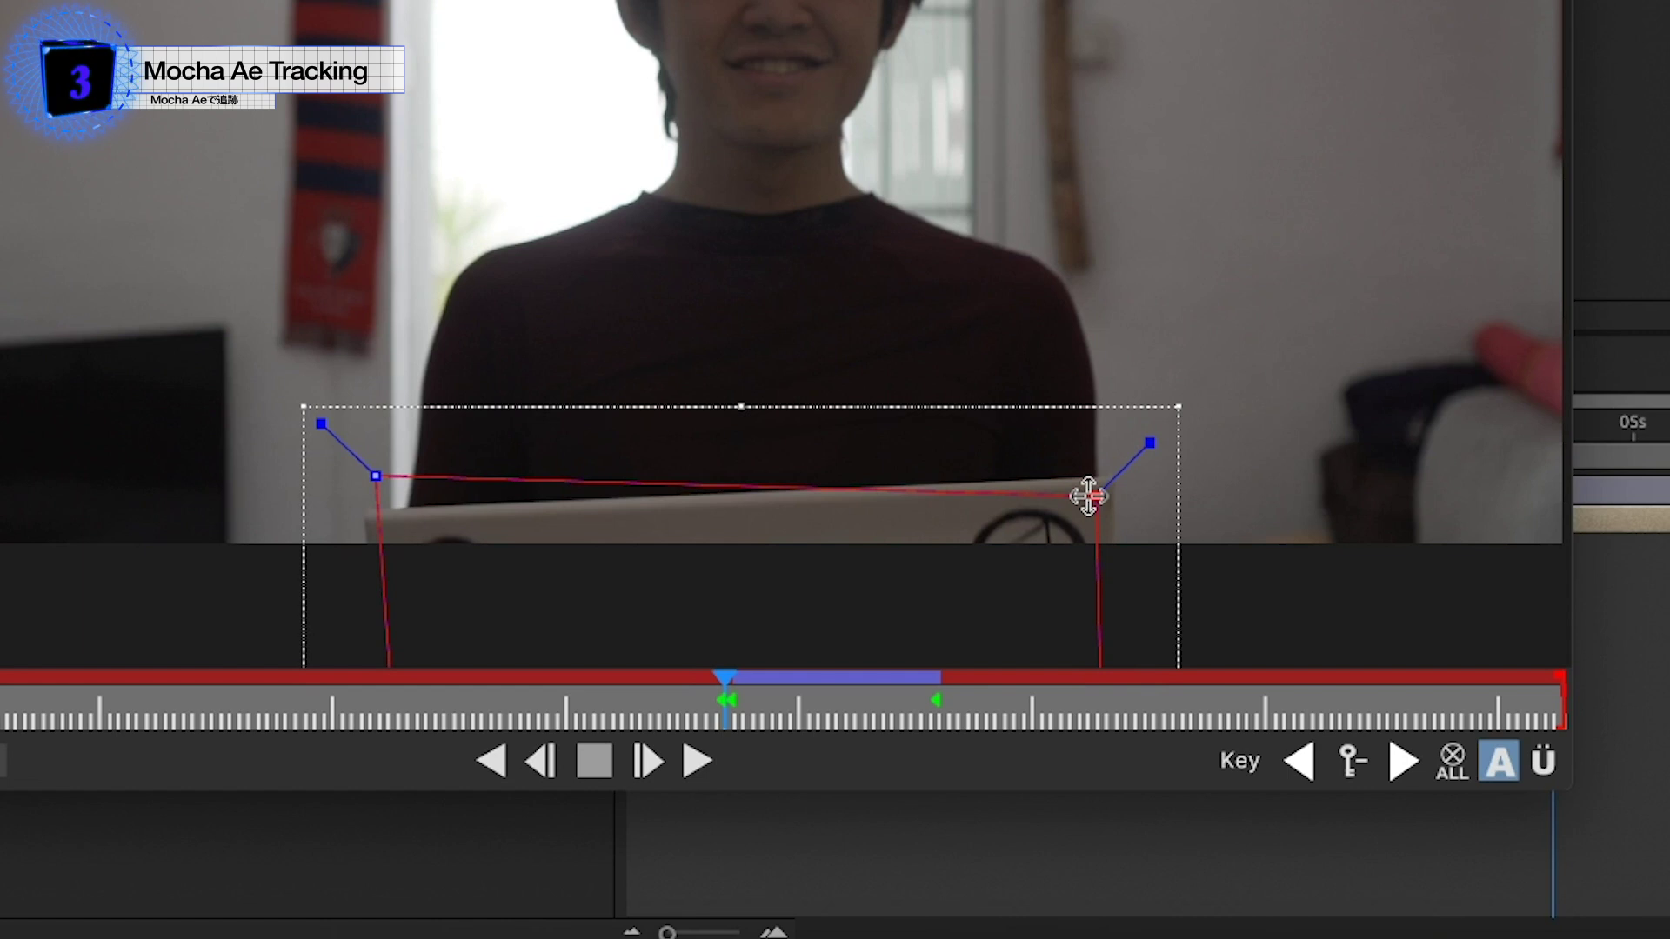
{"action": "left_click_drag", "start_coordinate": [373, 470], "coordinate": [384, 531]}
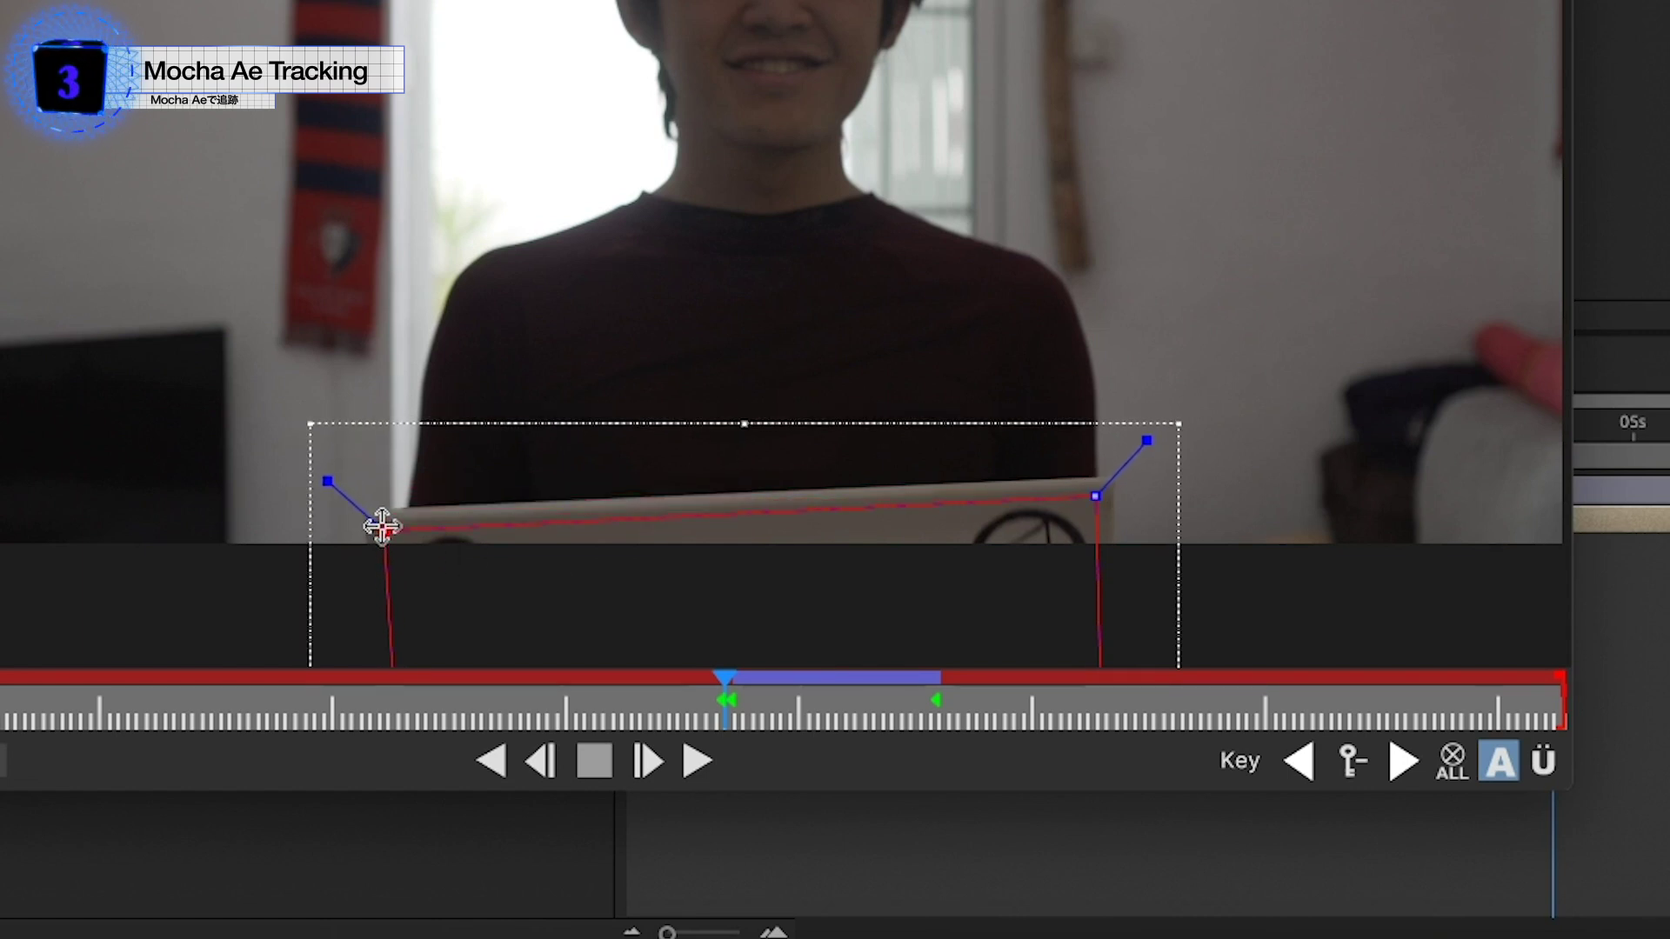
{"action": "left_click_drag", "start_coordinate": [1090, 495], "coordinate": [1093, 544]}
{"action": "left_click_drag", "start_coordinate": [384, 533], "coordinate": [390, 569]}
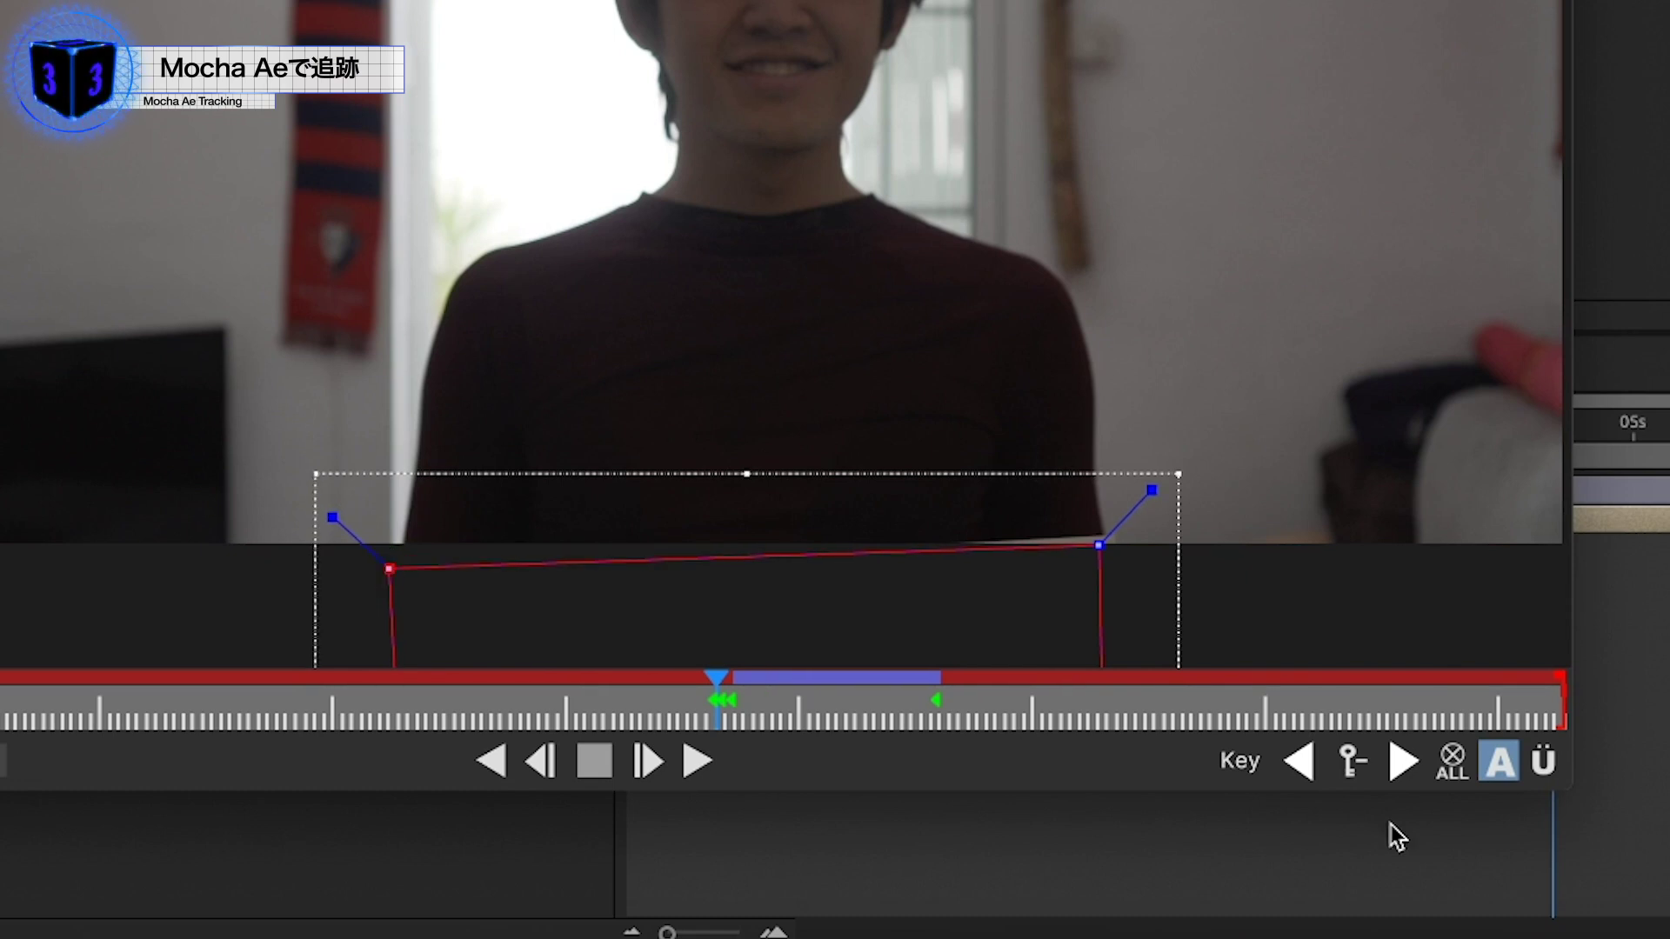
{"action": "left_click", "coordinate": [1401, 777]}
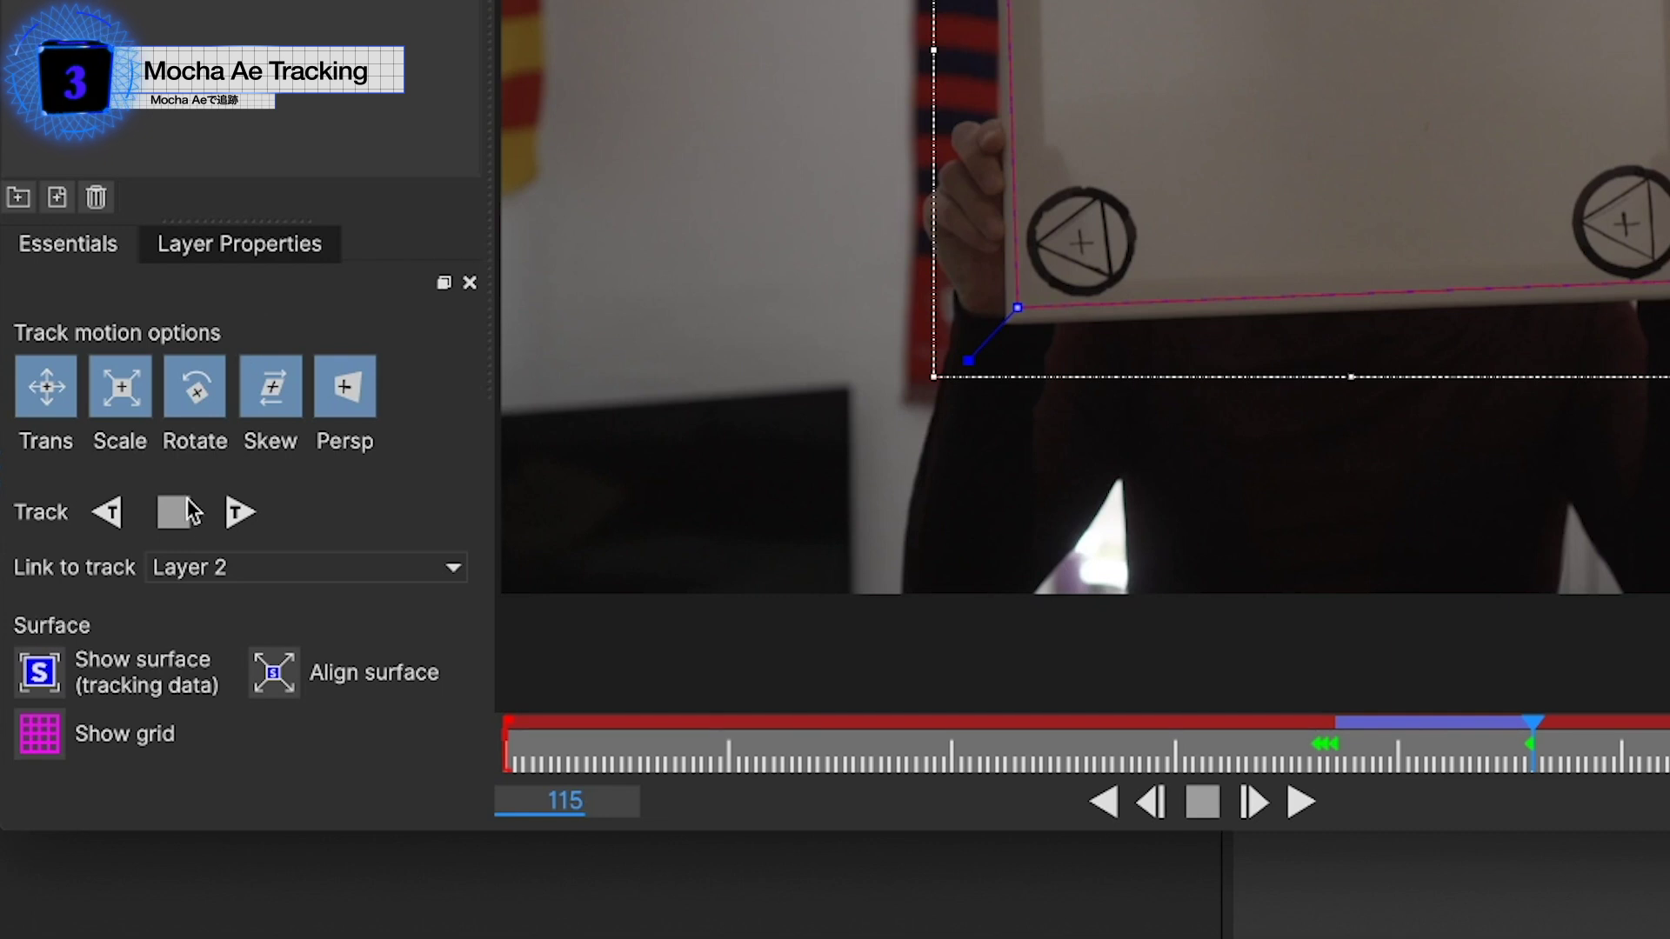
{"action": "left_click", "coordinate": [240, 515]}
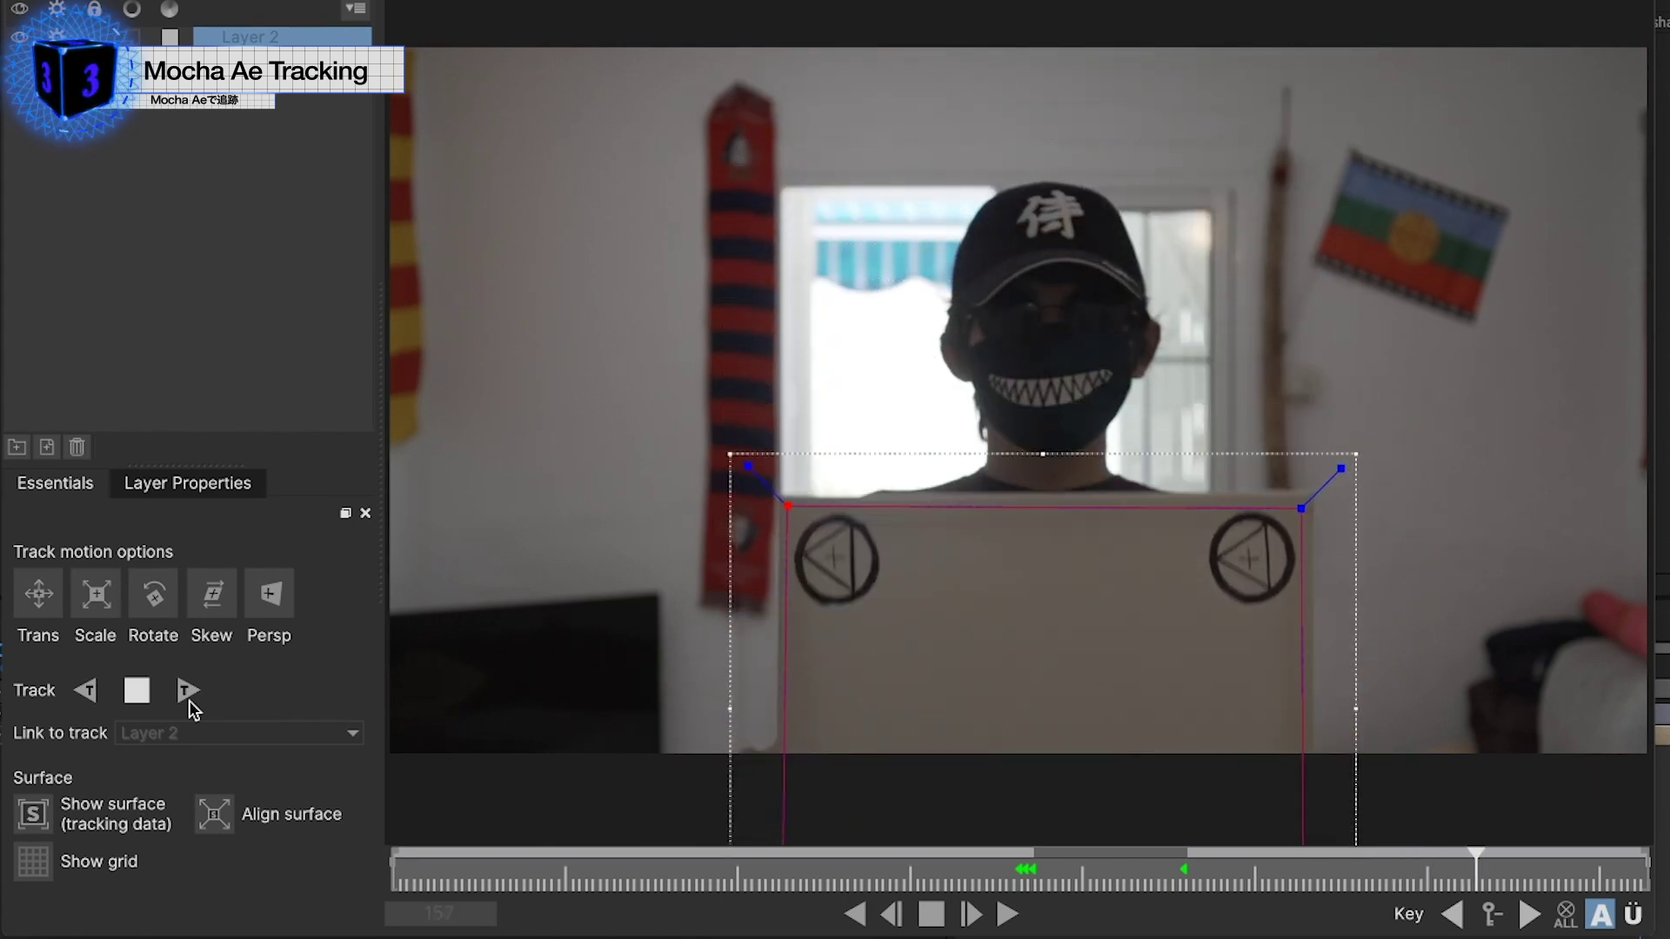
- Stop tracking at frame 162 and drag the shape's corners back onto the board around frames 161–163
{"action": "left_click", "coordinate": [1496, 893]}
{"action": "key", "text": "Left"}
{"action": "key", "text": "Left"}
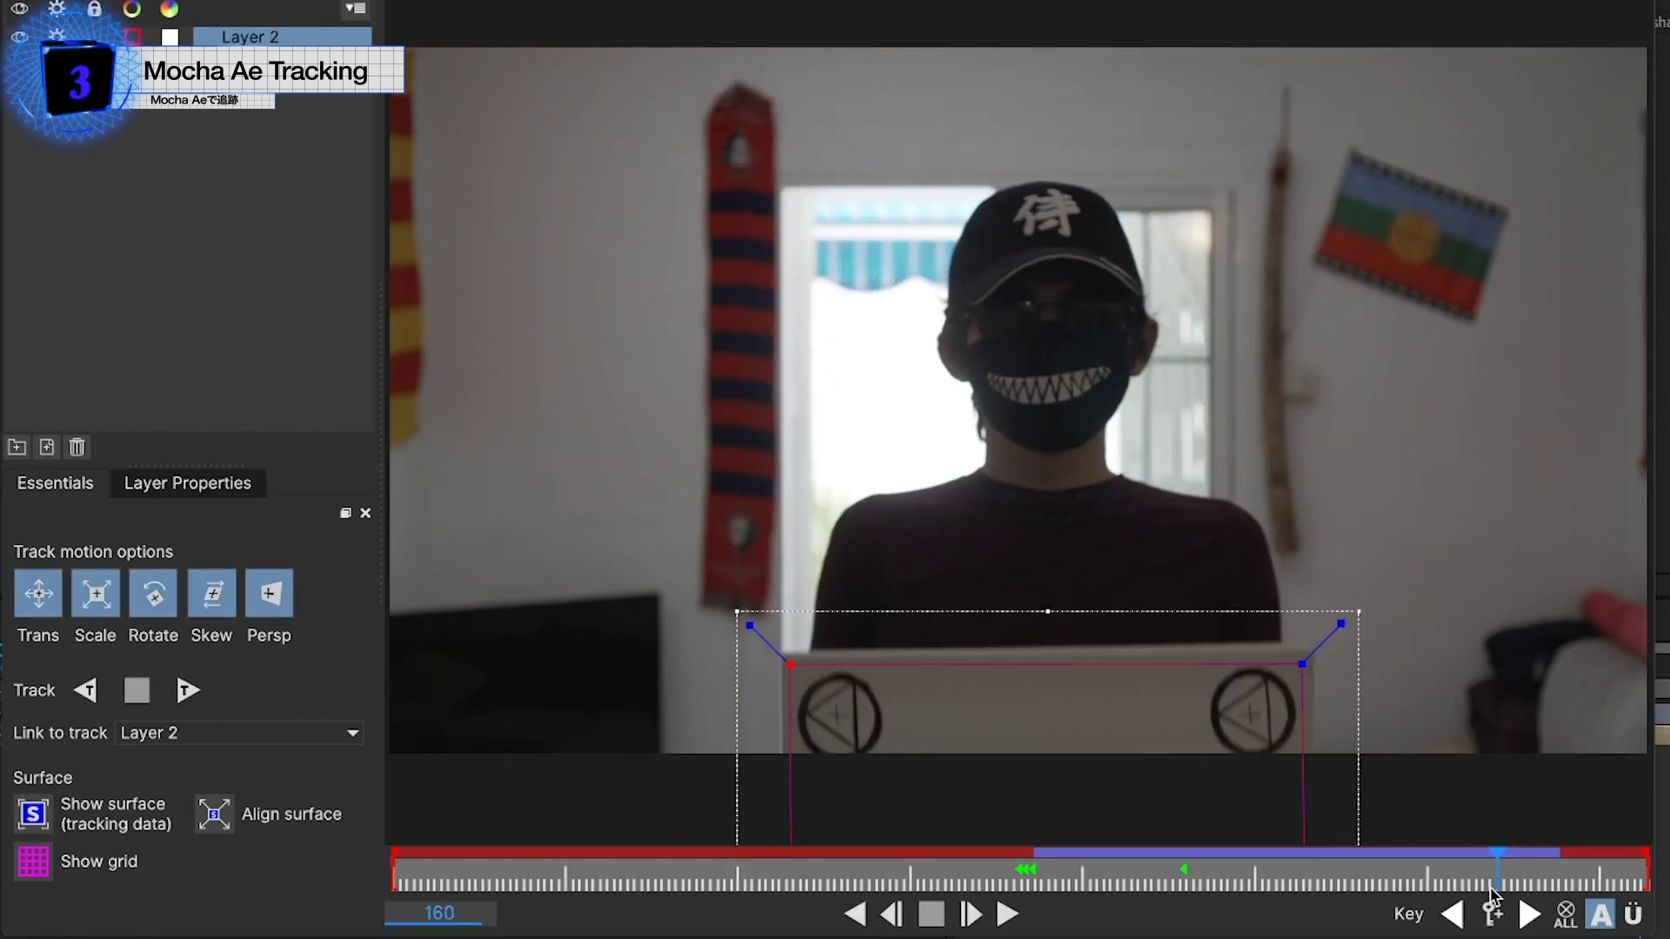
{"action": "key", "text": "Right"}
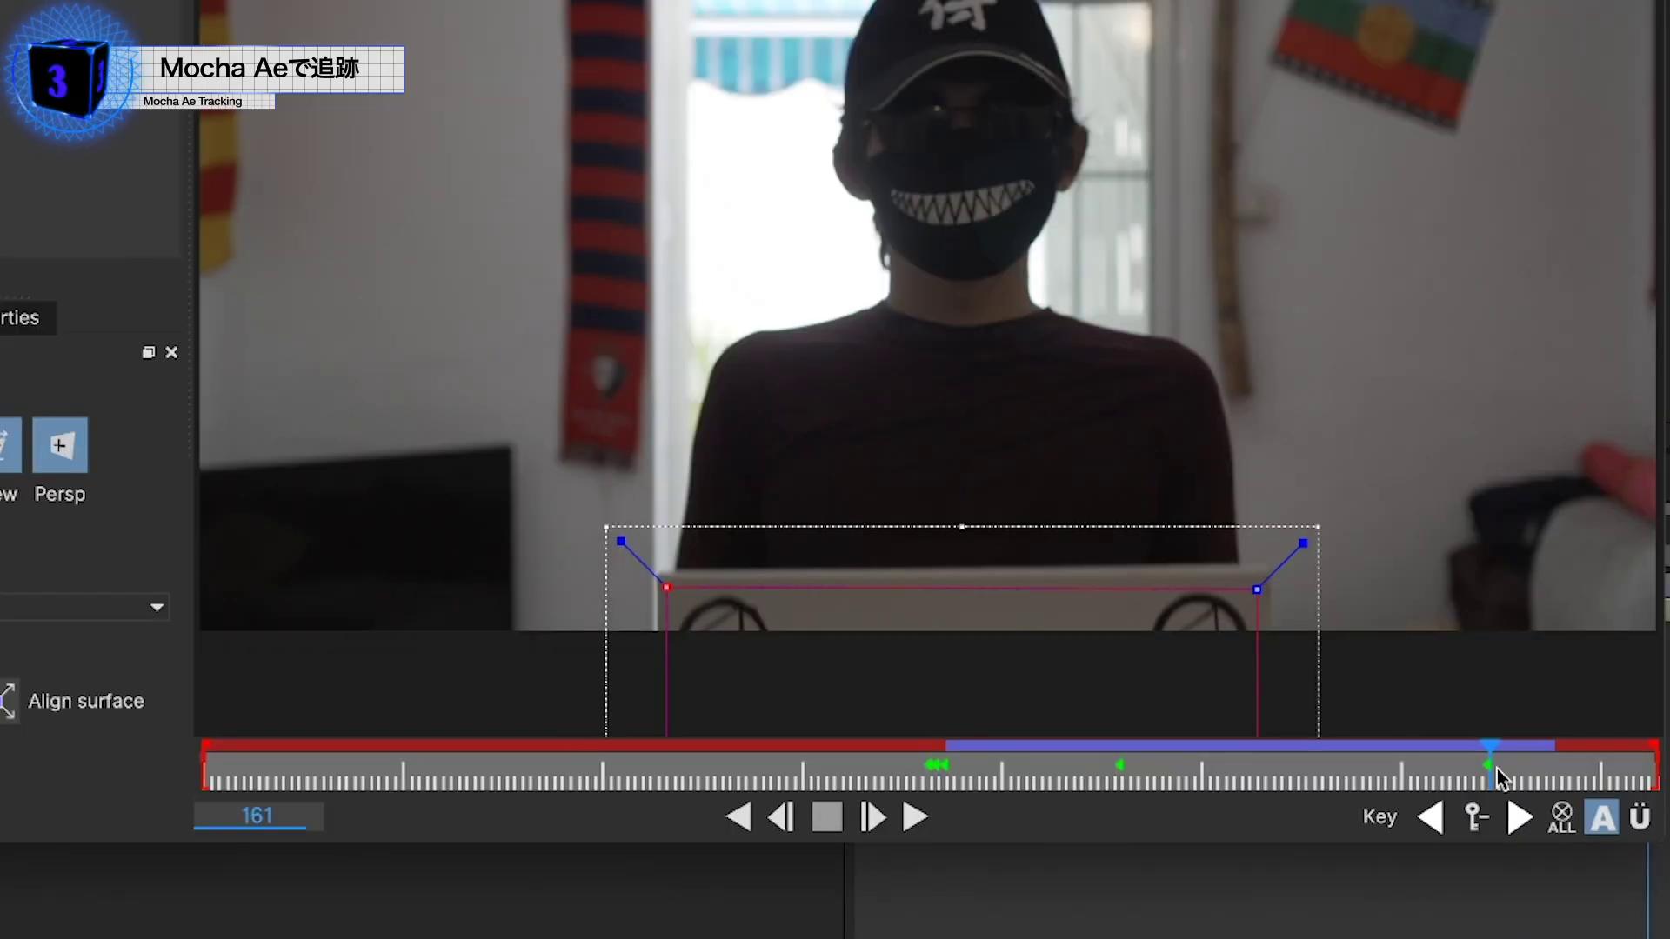
{"action": "key", "text": "Right"}
{"action": "left_click_drag", "start_coordinate": [1280, 587], "coordinate": [1252, 638]}
{"action": "left_click_drag", "start_coordinate": [655, 628], "coordinate": [659, 651]}
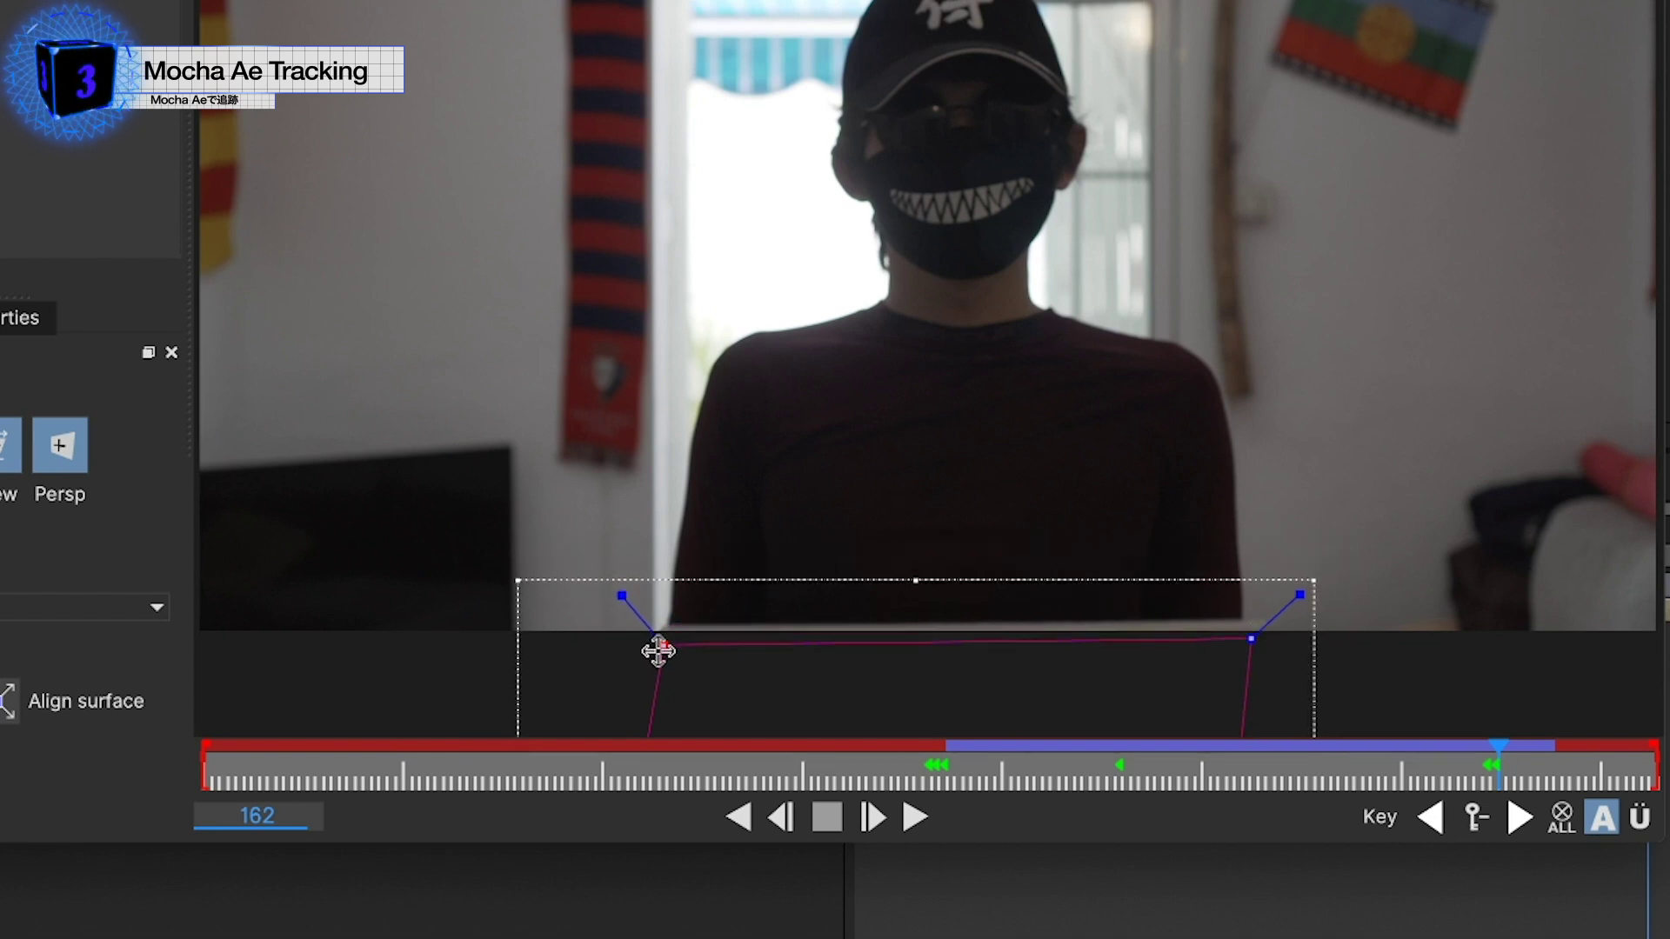
{"action": "key", "text": "Right"}
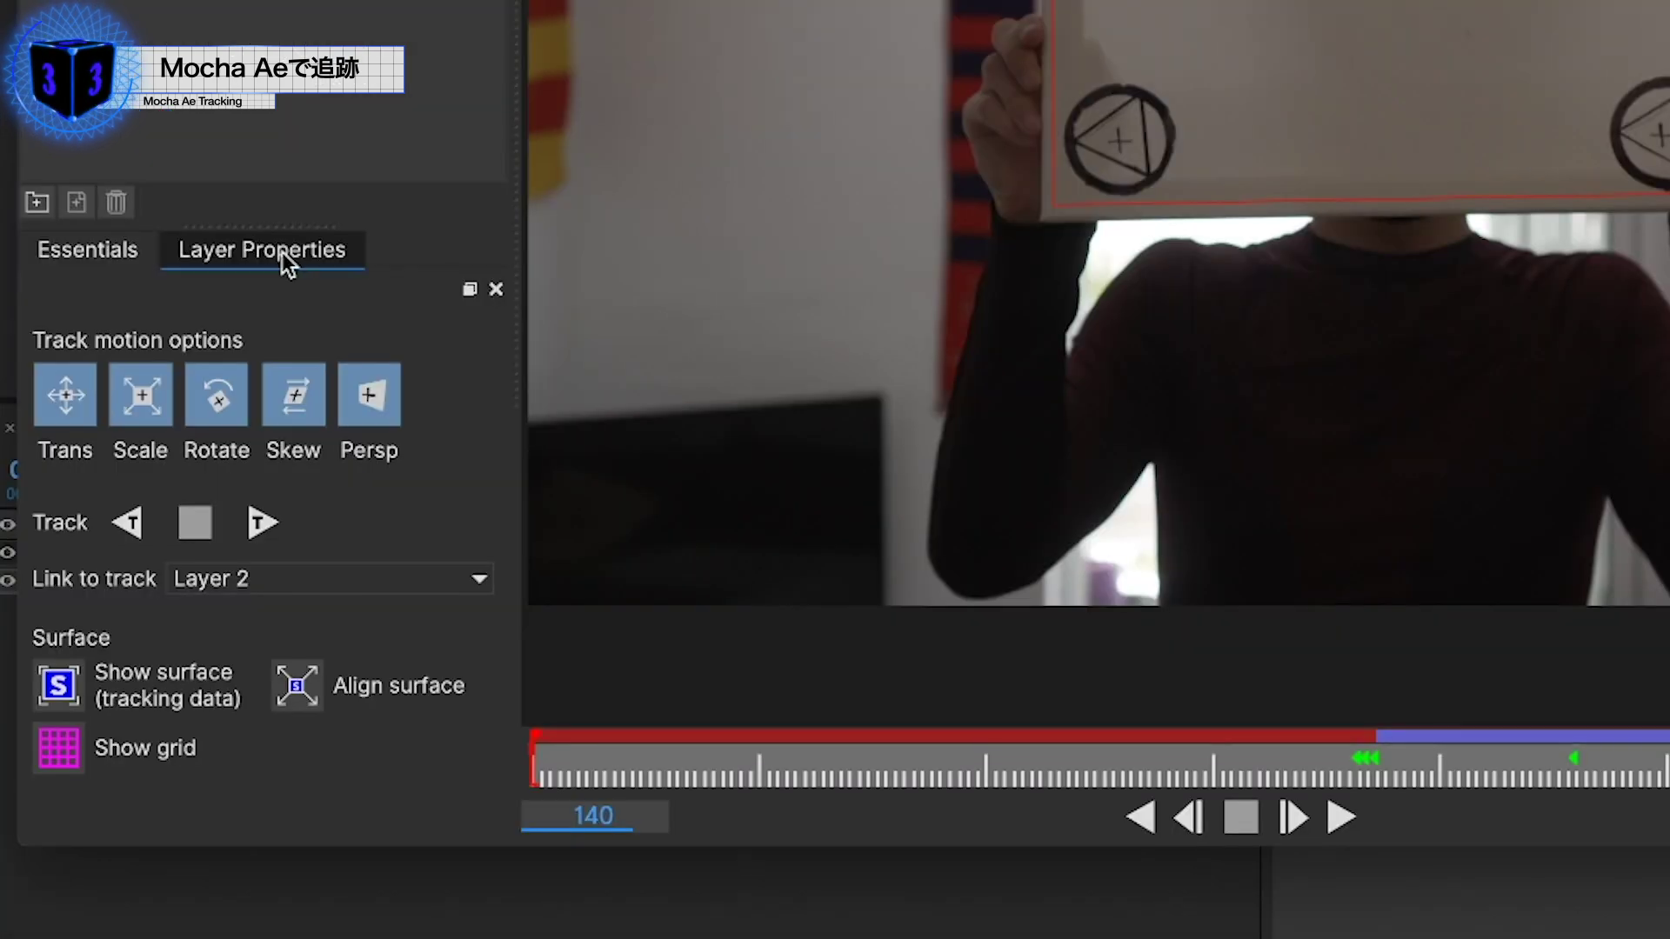
{"action": "left_click", "coordinate": [87, 249]}
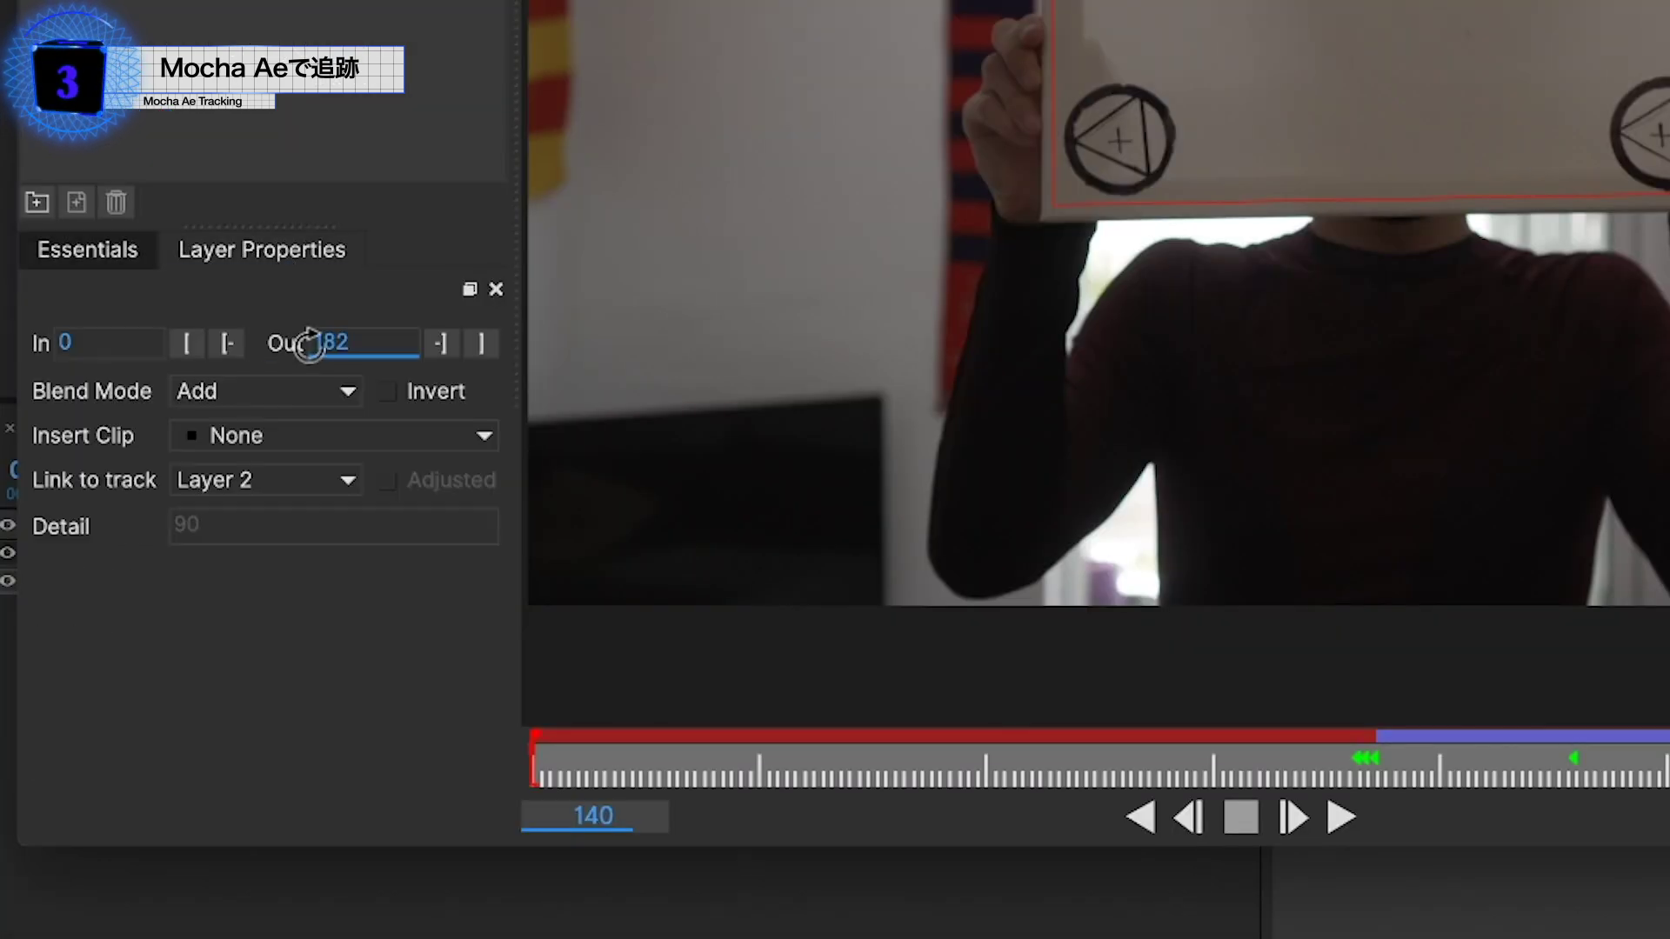
{"action": "left_click", "coordinate": [332, 435]}
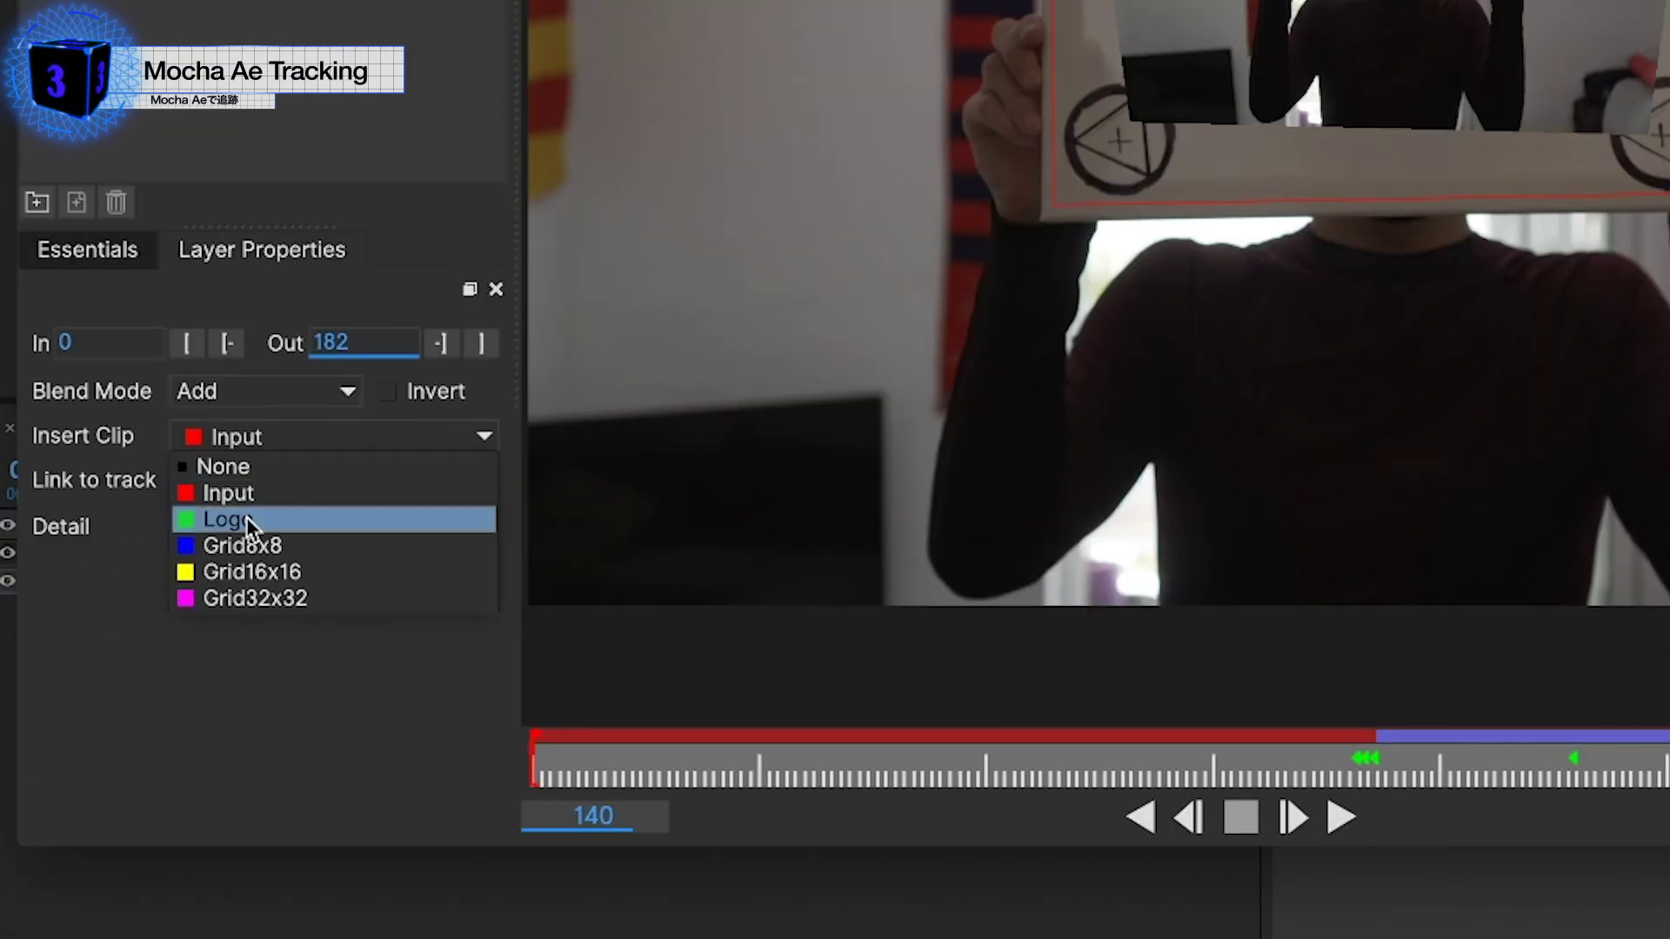
{"action": "left_click", "coordinate": [247, 518]}
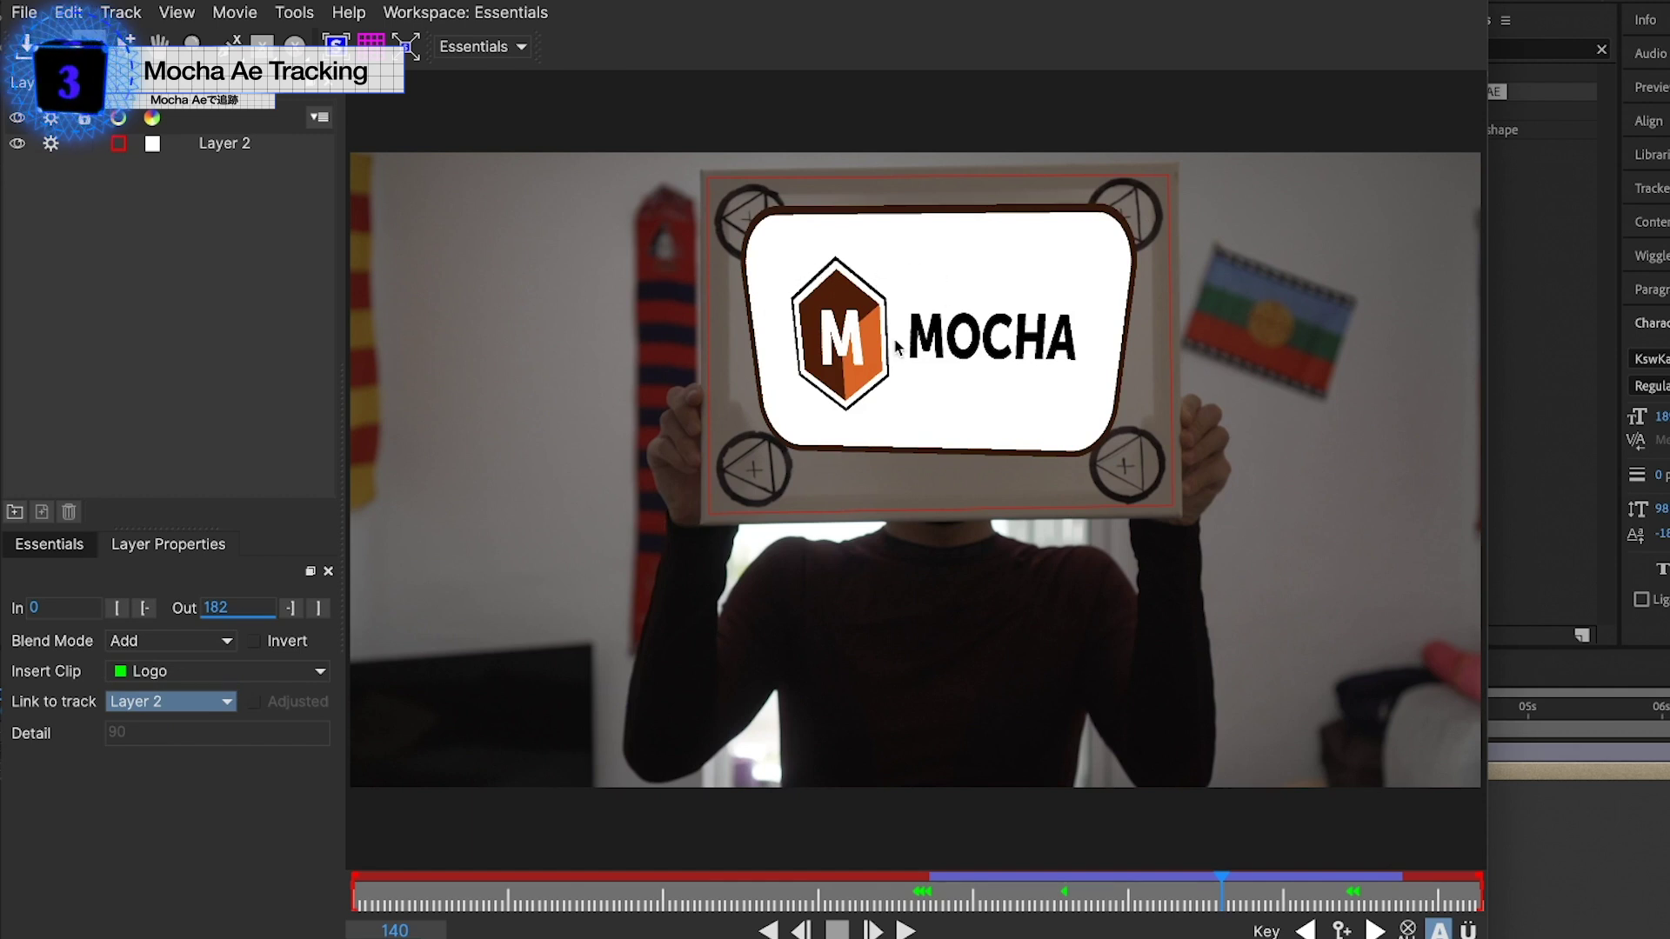
{"action": "left_click", "coordinate": [148, 677]}
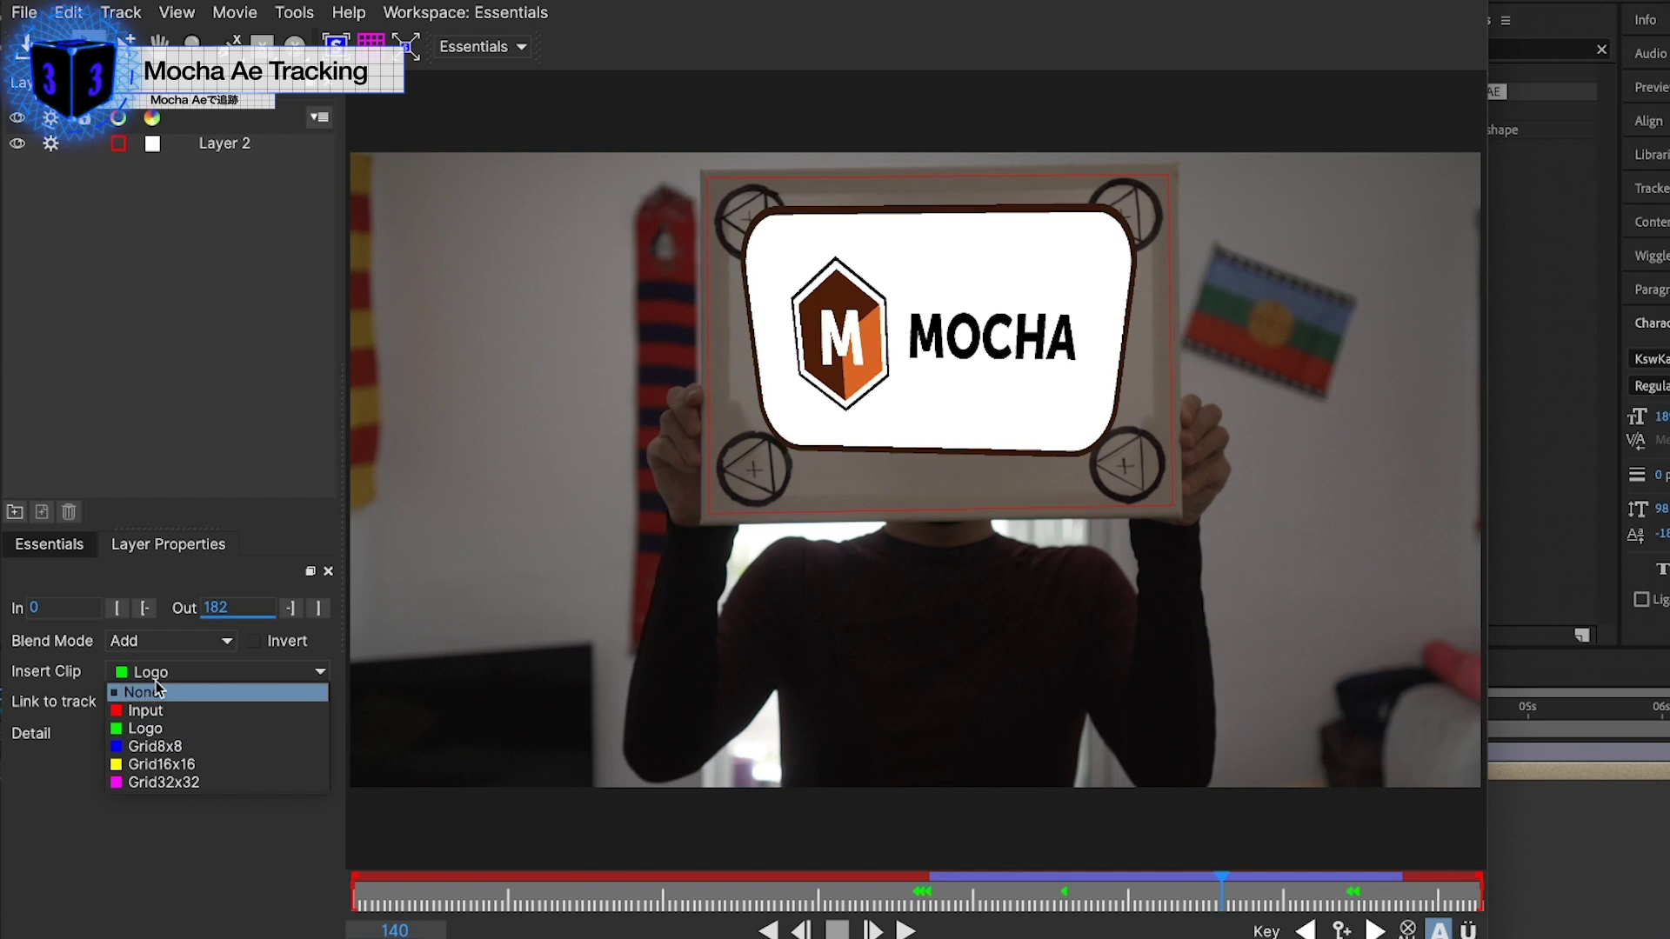
{"action": "left_click", "coordinate": [155, 689]}
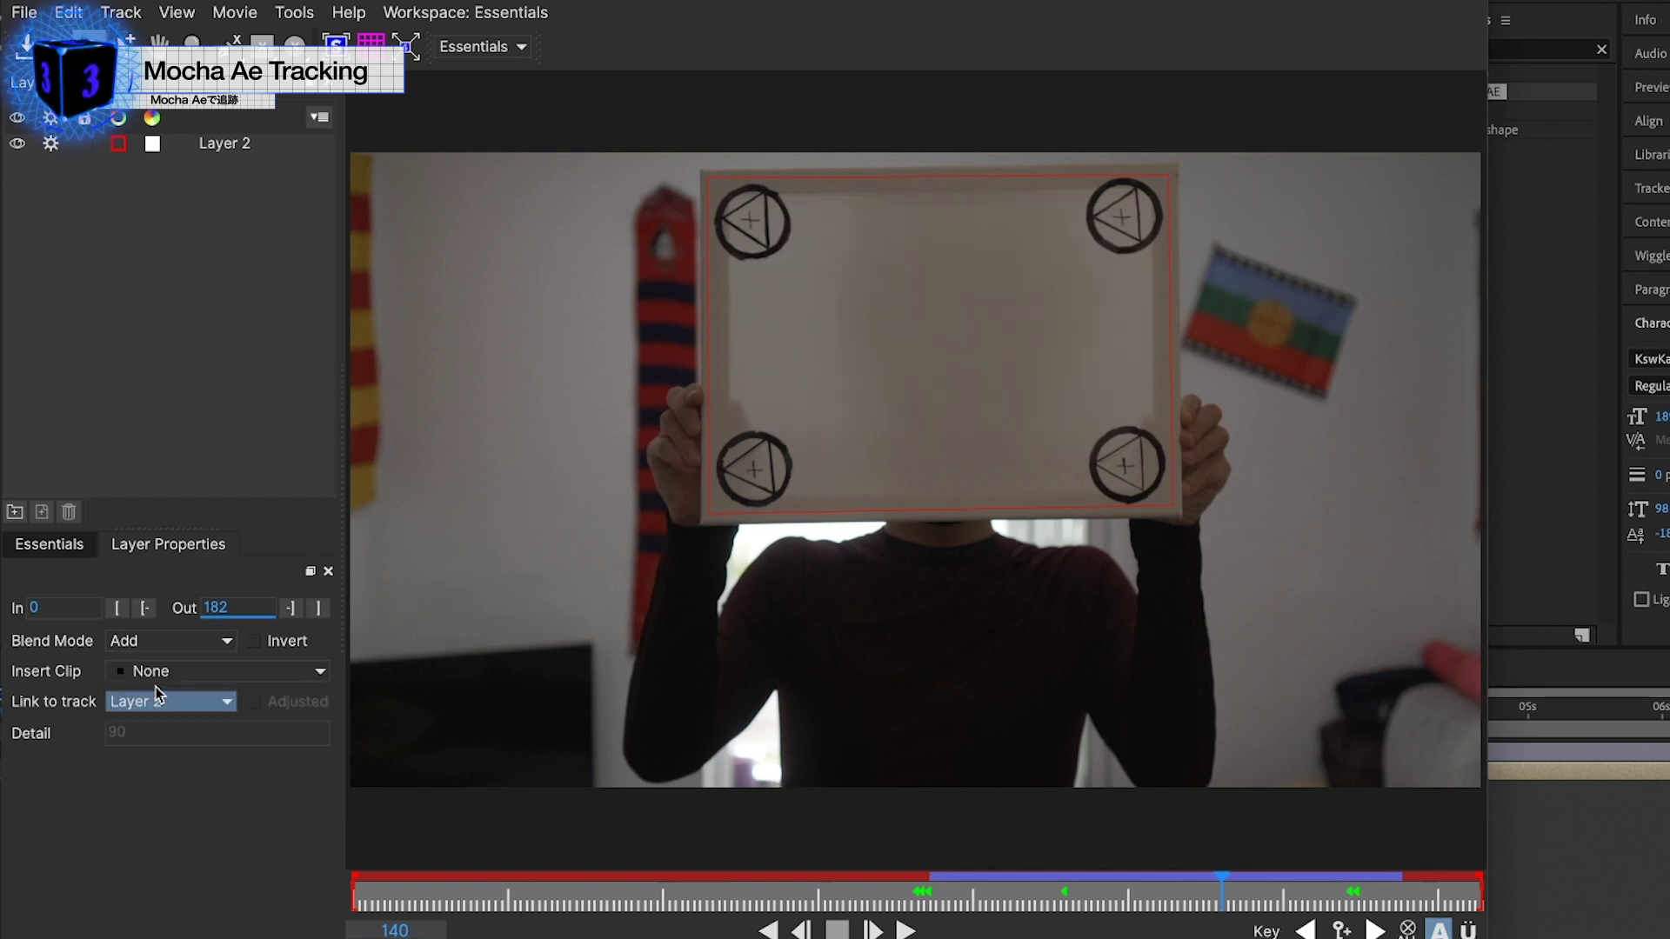
{"action": "left_click", "coordinate": [191, 445]}
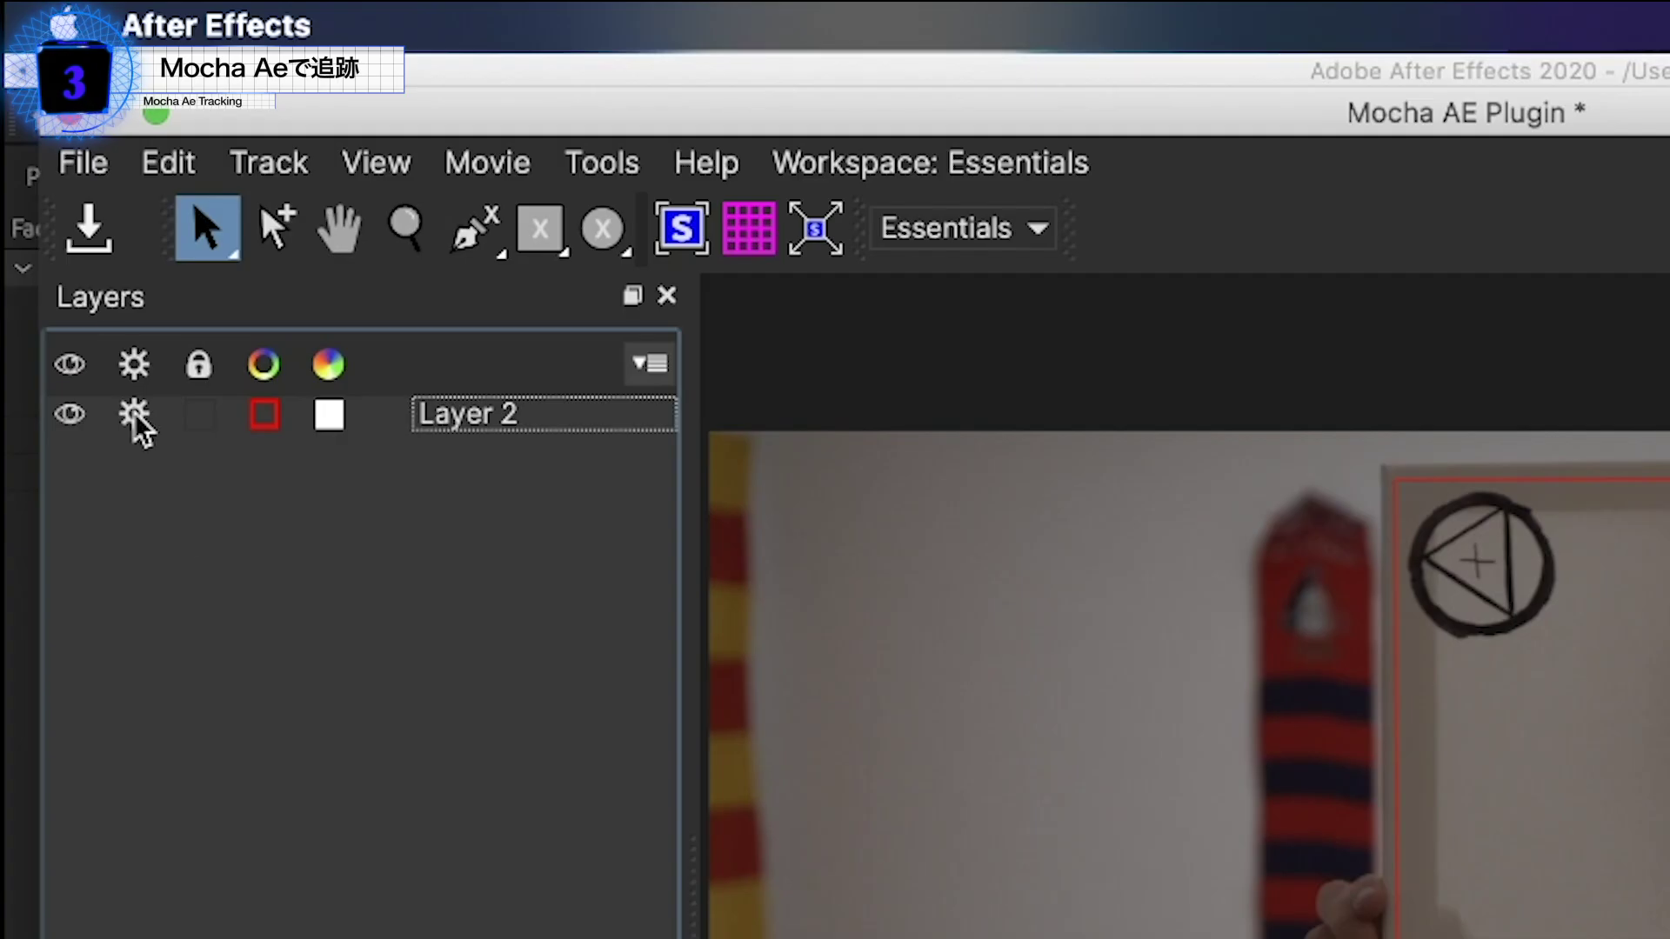
- Save the Mocha AE project and exit Mocha back to After Effects
{"action": "left_click", "coordinate": [85, 226]}
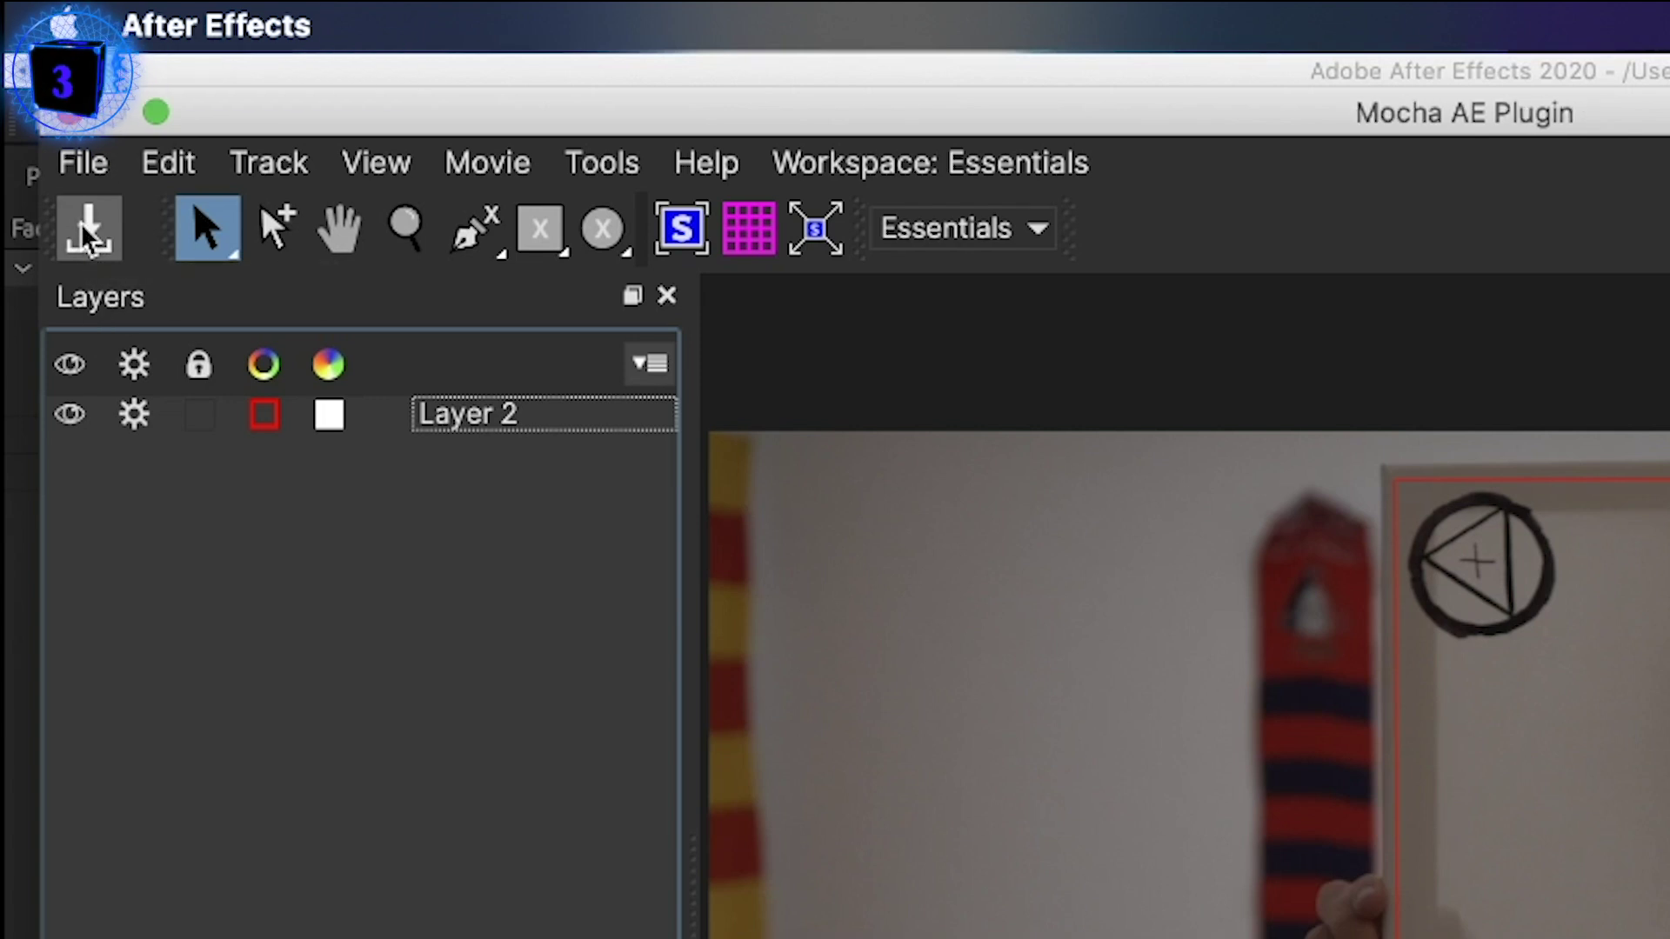
{"action": "left_click", "coordinate": [79, 162]}
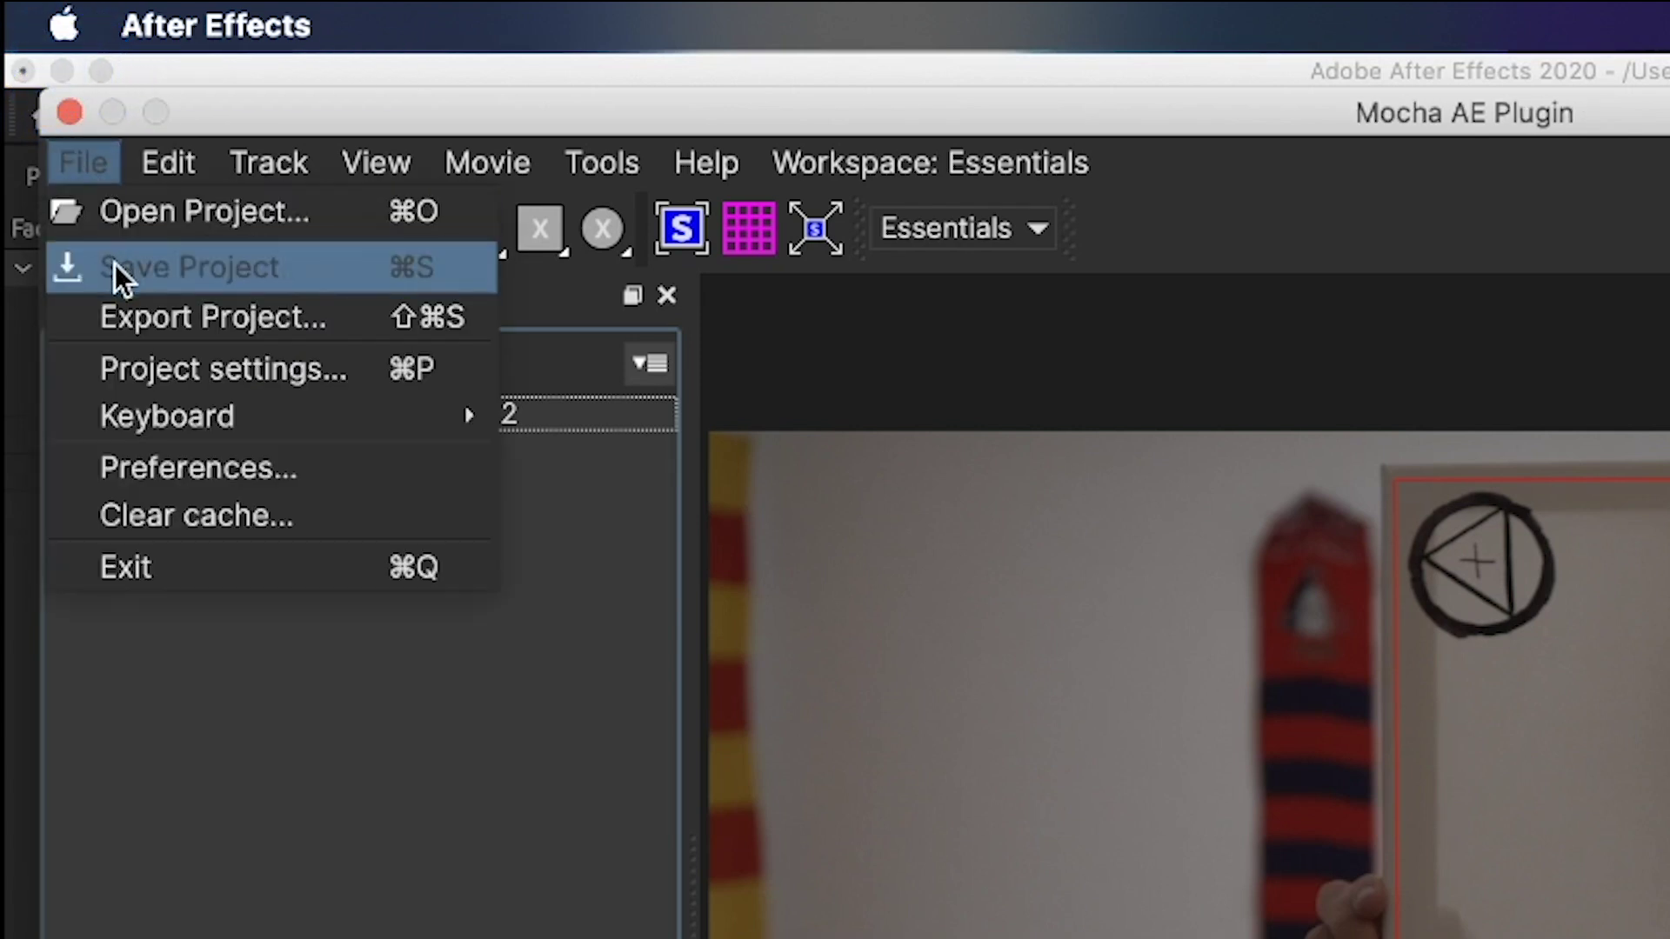
{"action": "mouse_move", "coordinate": [135, 416]}
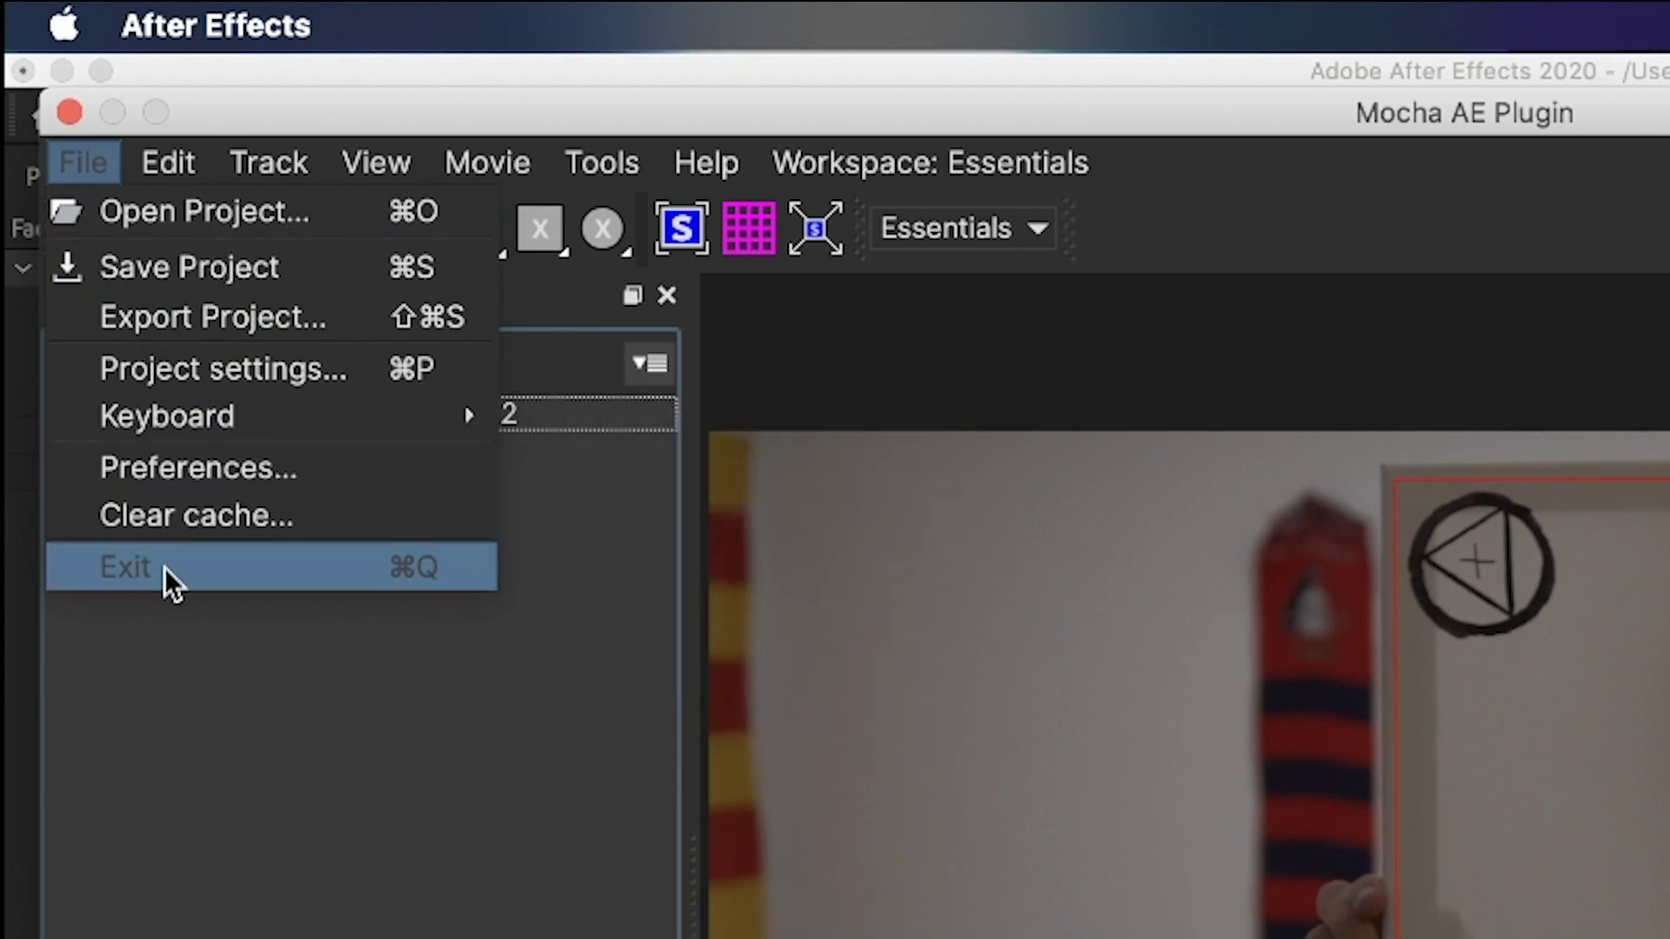
{"action": "left_click", "coordinate": [165, 567]}
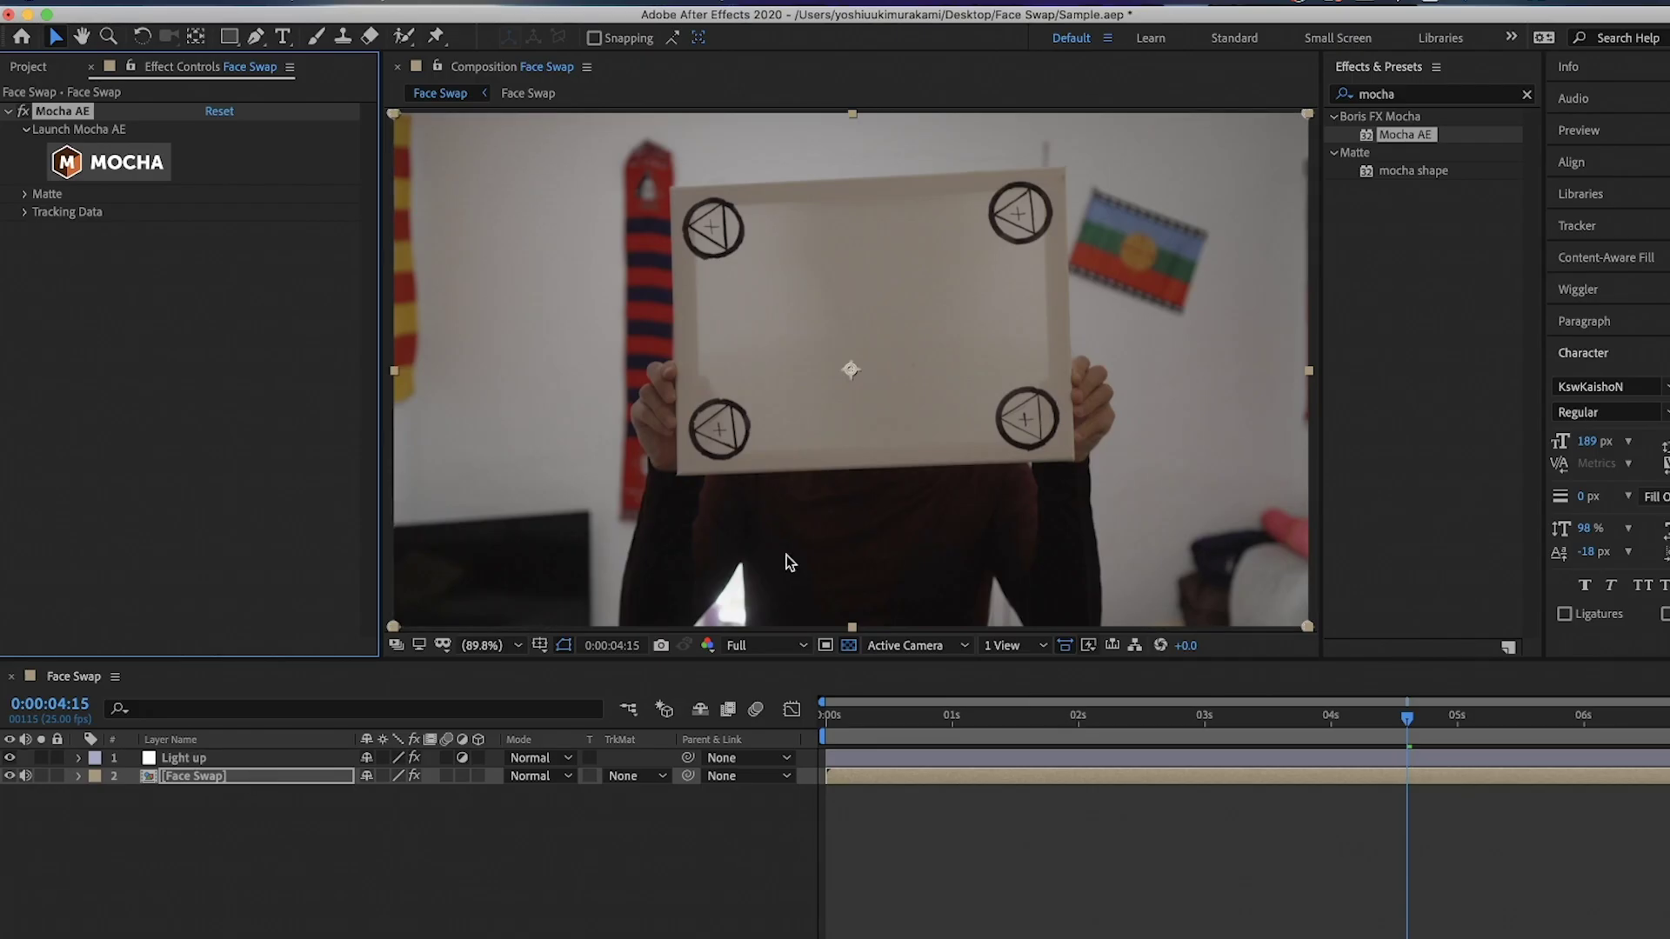
- Scrub the playhead to 0:00:06:01, where the board is held up
{"action": "mouse_move", "coordinate": [1405, 718]}
{"action": "left_mouse_down"}
{"action": "mouse_move", "coordinate": [1650, 746]}
{"action": "mouse_move", "coordinate": [1310, 739]}
{"action": "left_mouse_up"}
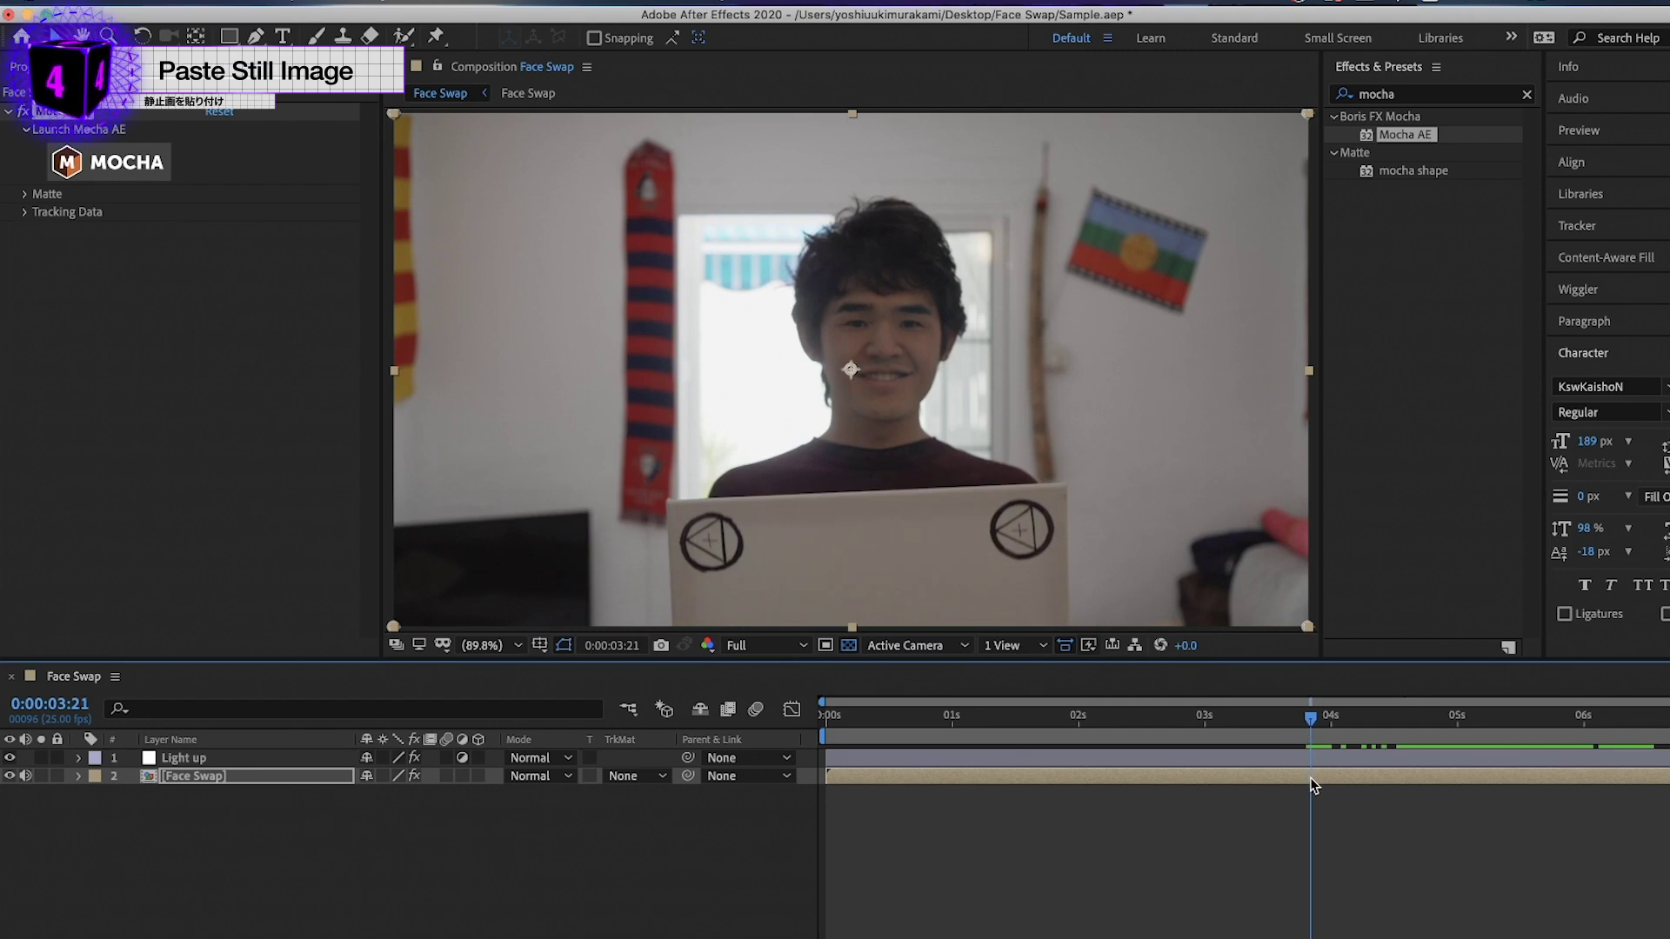
- Duplicate the Face Swap layer and apply Time > Freeze Frame to the copy
{"action": "left_click", "coordinate": [1311, 778]}
{"action": "key", "text": "ctrl+d"}
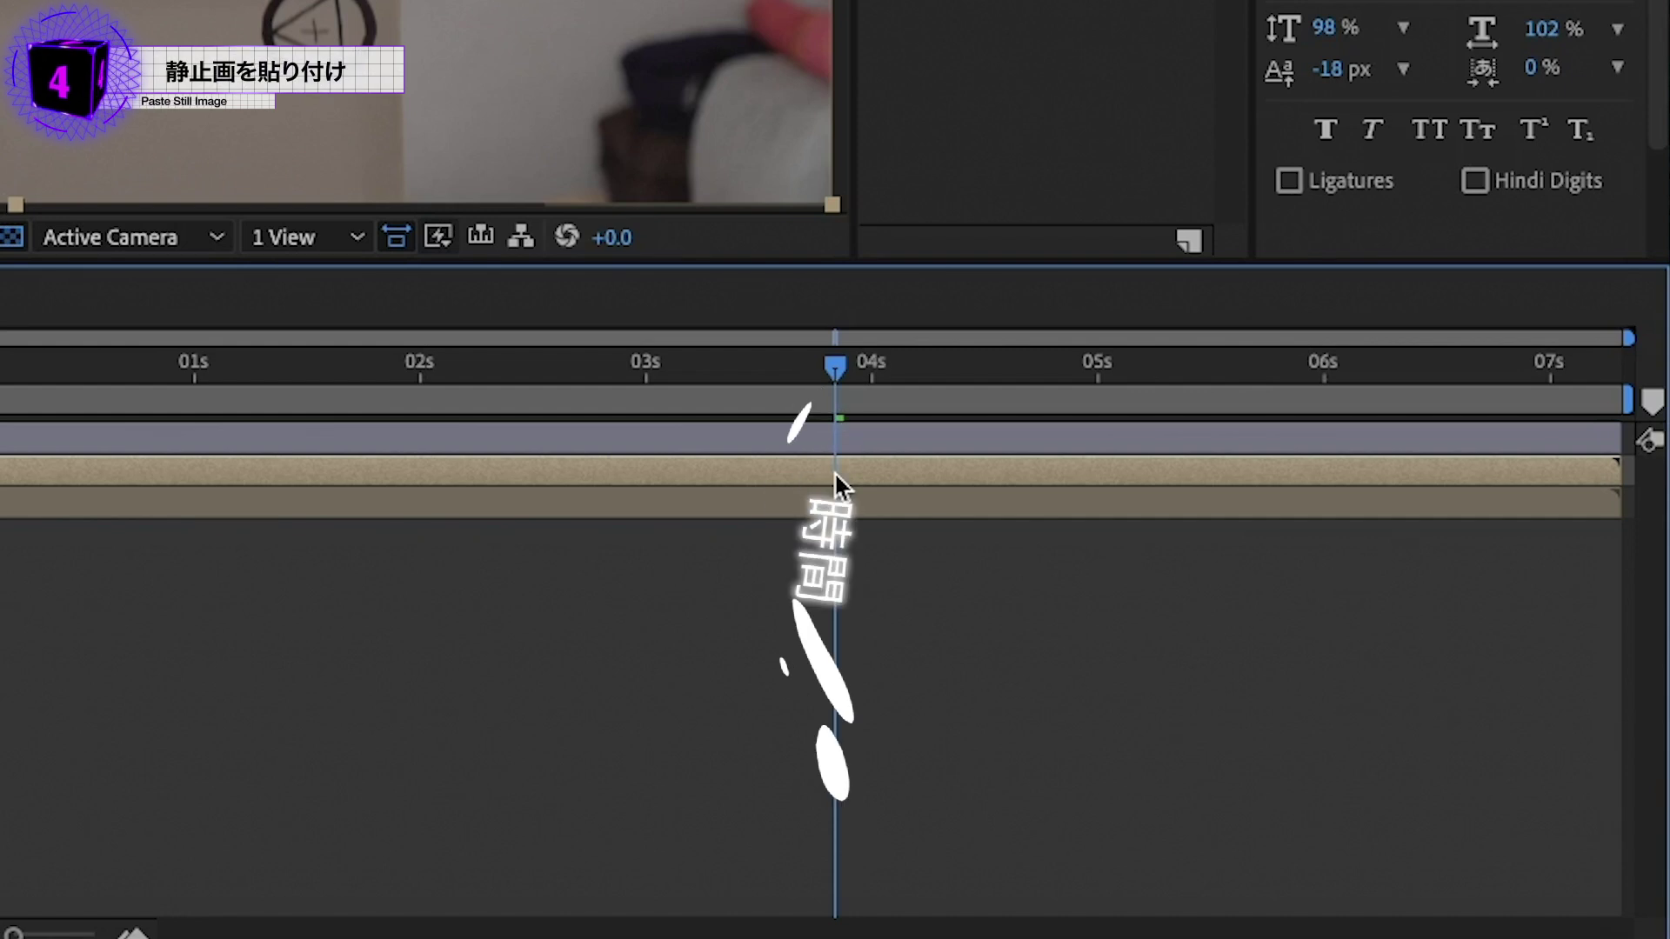
{"action": "right_click", "coordinate": [833, 471]}
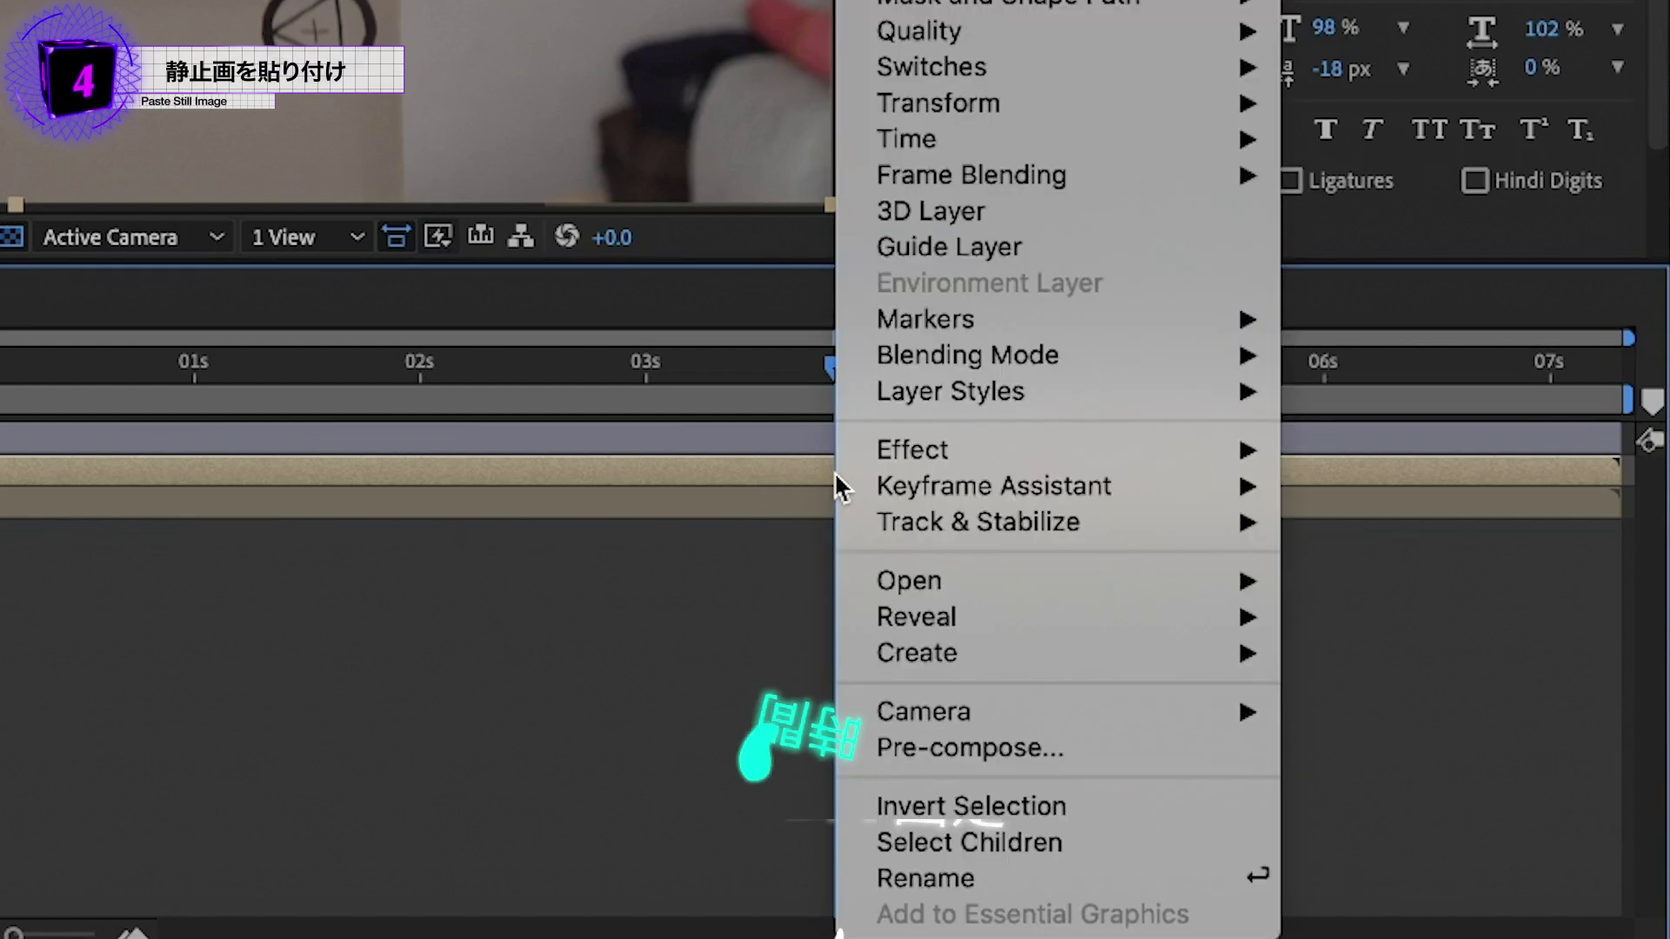
{"action": "mouse_move", "coordinate": [955, 136]}
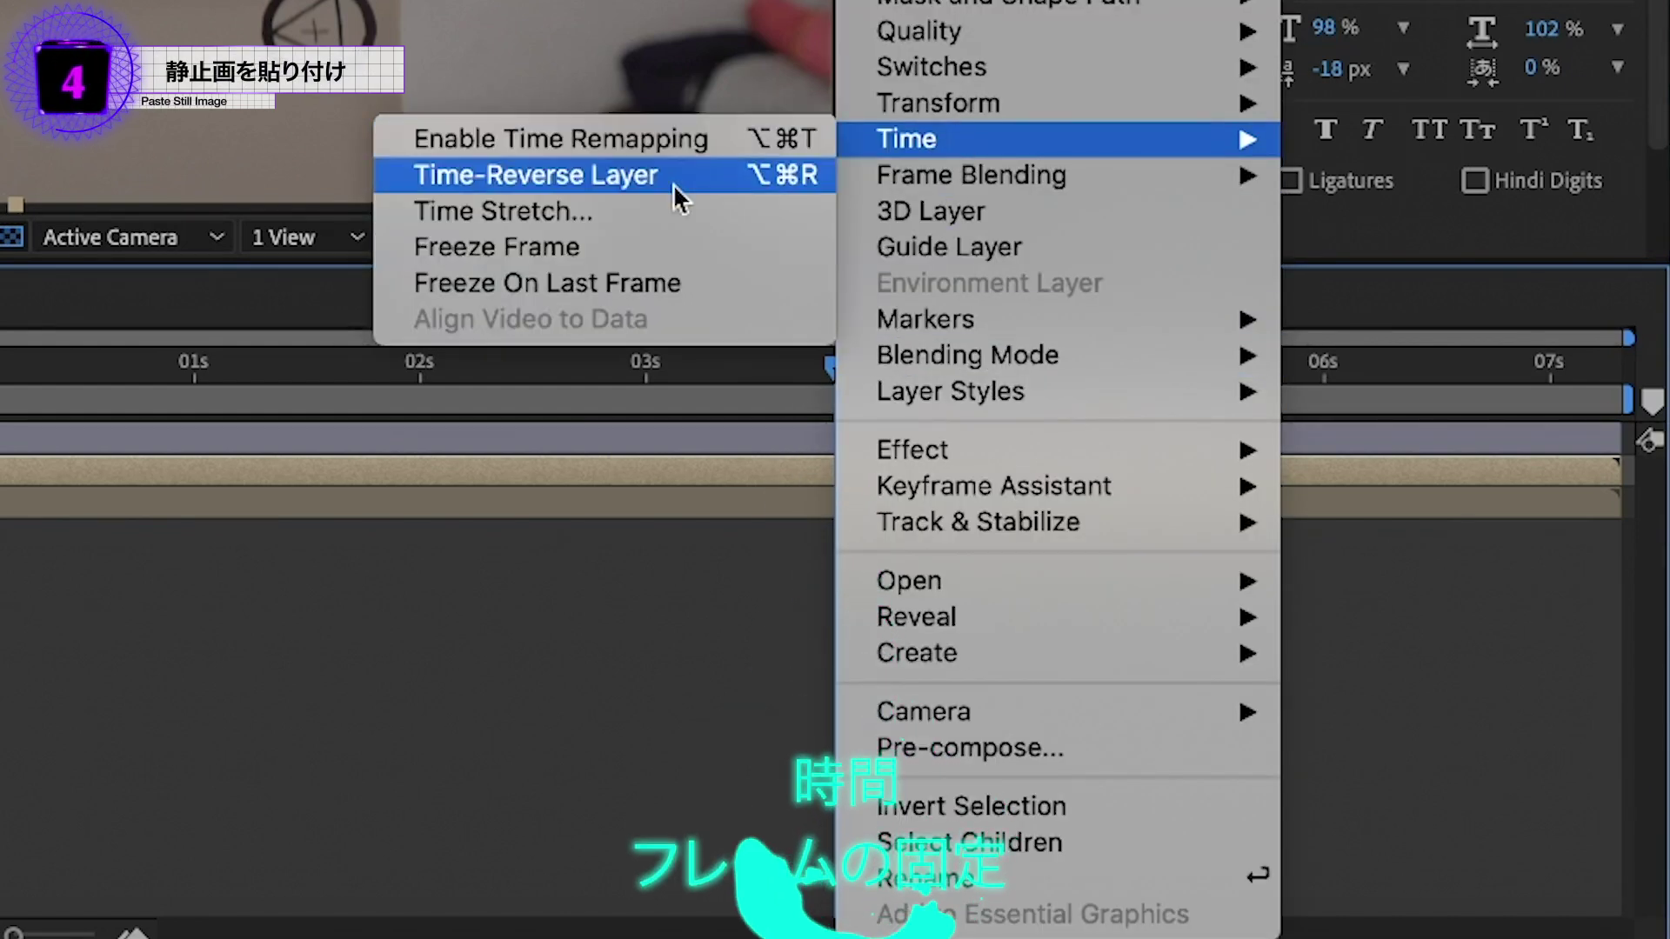
{"action": "left_click", "coordinate": [654, 245]}
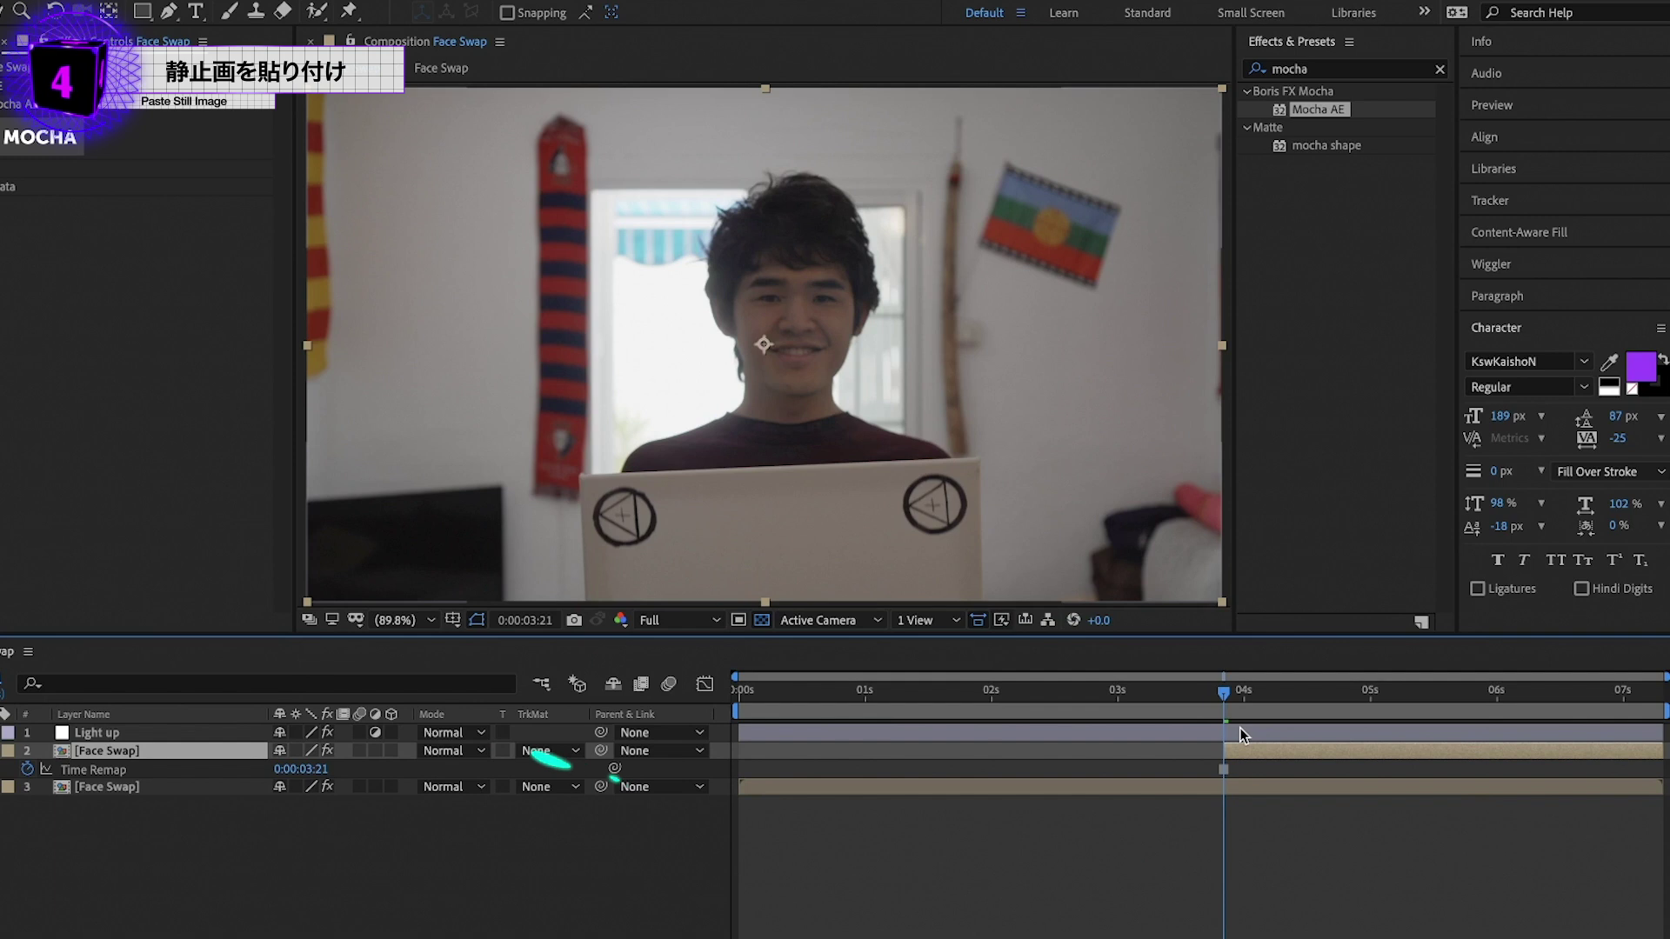
- Extend the frozen copy's in-point to the playhead and move it below the original Face Swap layer
{"action": "left_click_drag", "start_coordinate": [1222, 701], "coordinate": [1198, 697]}
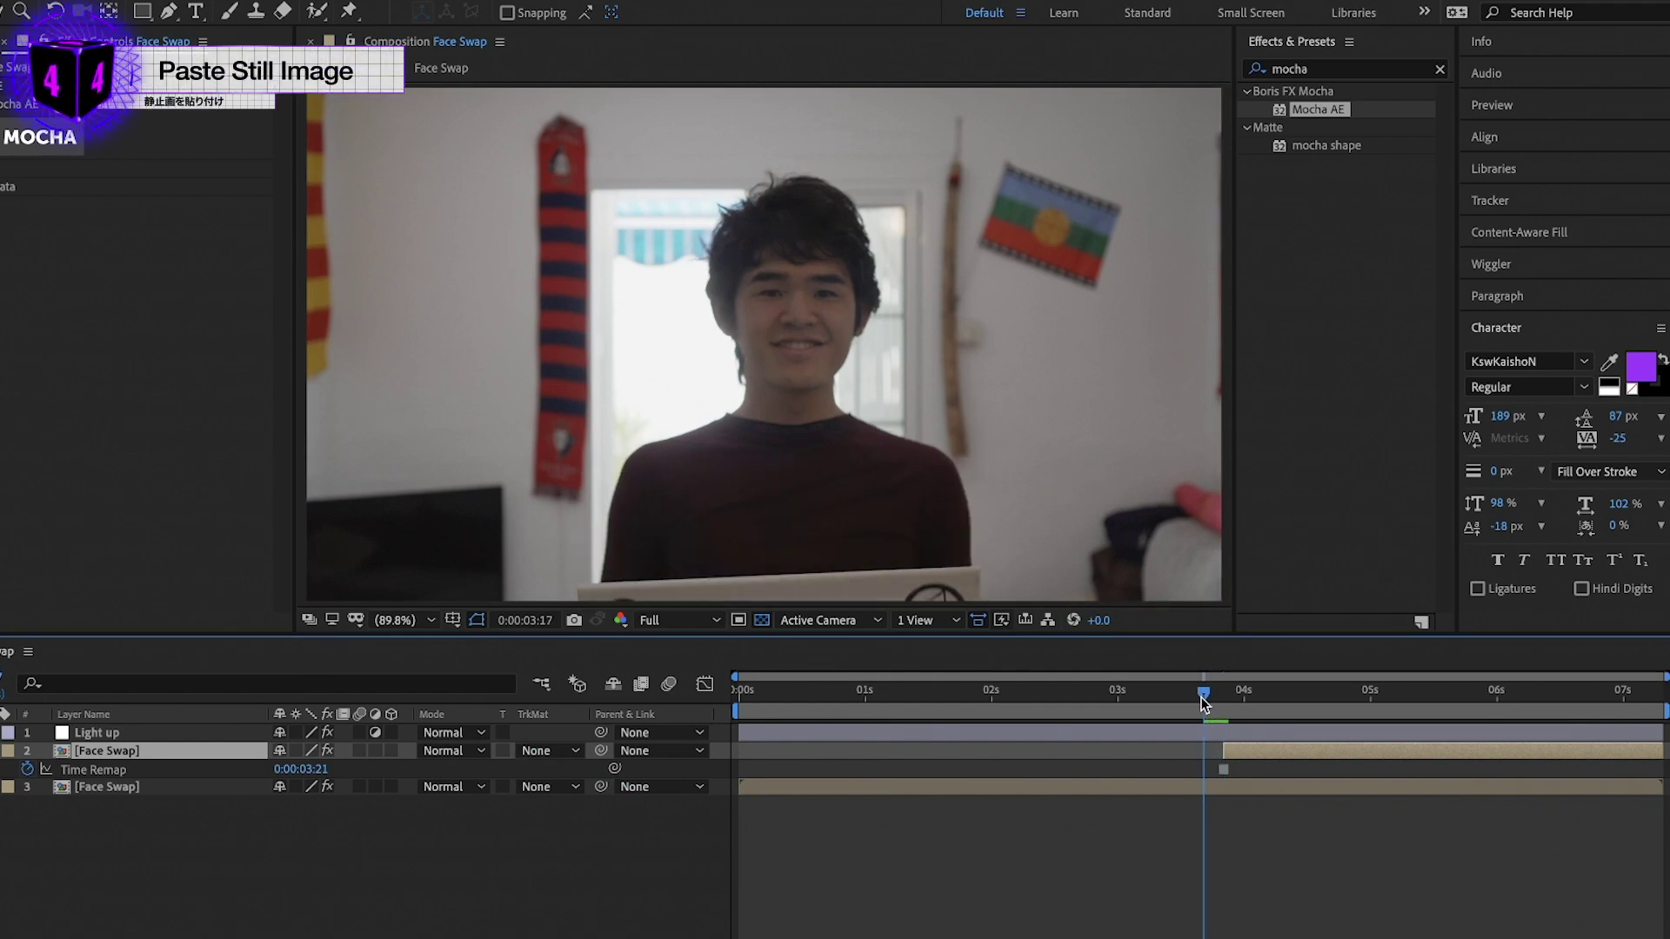
{"action": "mouse_move", "coordinate": [1226, 751]}
{"action": "left_mouse_down"}
{"action": "mouse_move", "coordinate": [1199, 752]}
{"action": "mouse_move", "coordinate": [1318, 708]}
{"action": "left_mouse_up"}
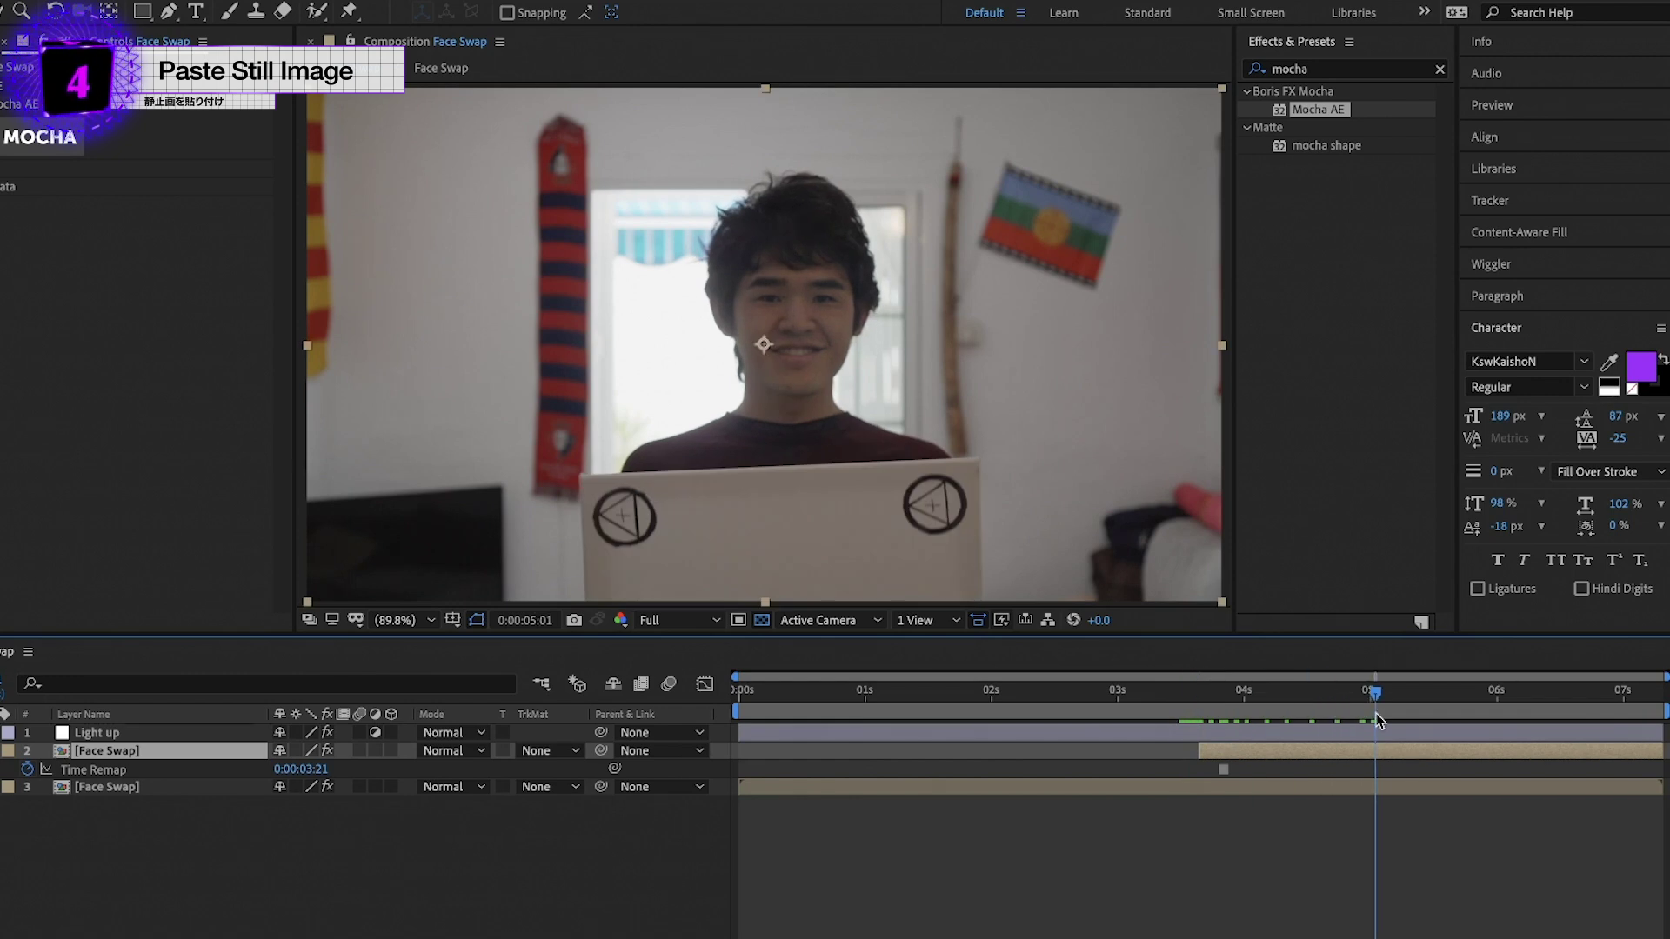
{"action": "key", "text": "ctrl+bracketleft"}
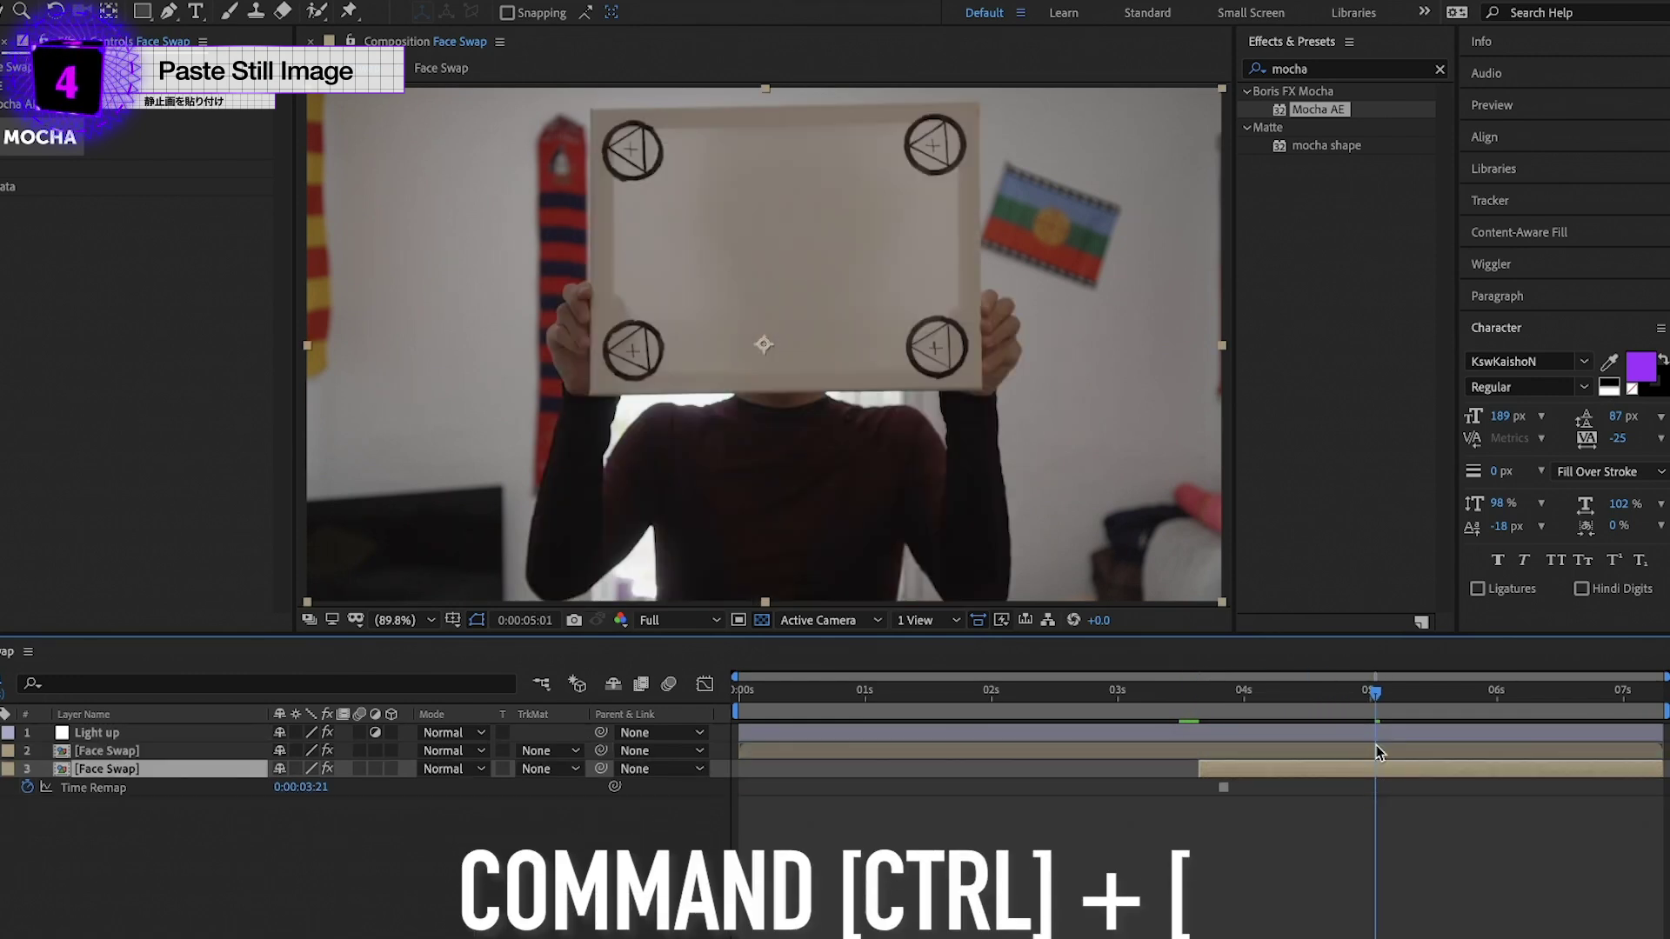
{"action": "mouse_move", "coordinate": [1369, 694]}
{"action": "left_mouse_down"}
{"action": "mouse_move", "coordinate": [1290, 694]}
{"action": "mouse_move", "coordinate": [1383, 698]}
{"action": "left_mouse_up"}
{"action": "left_click", "coordinate": [1294, 746]}
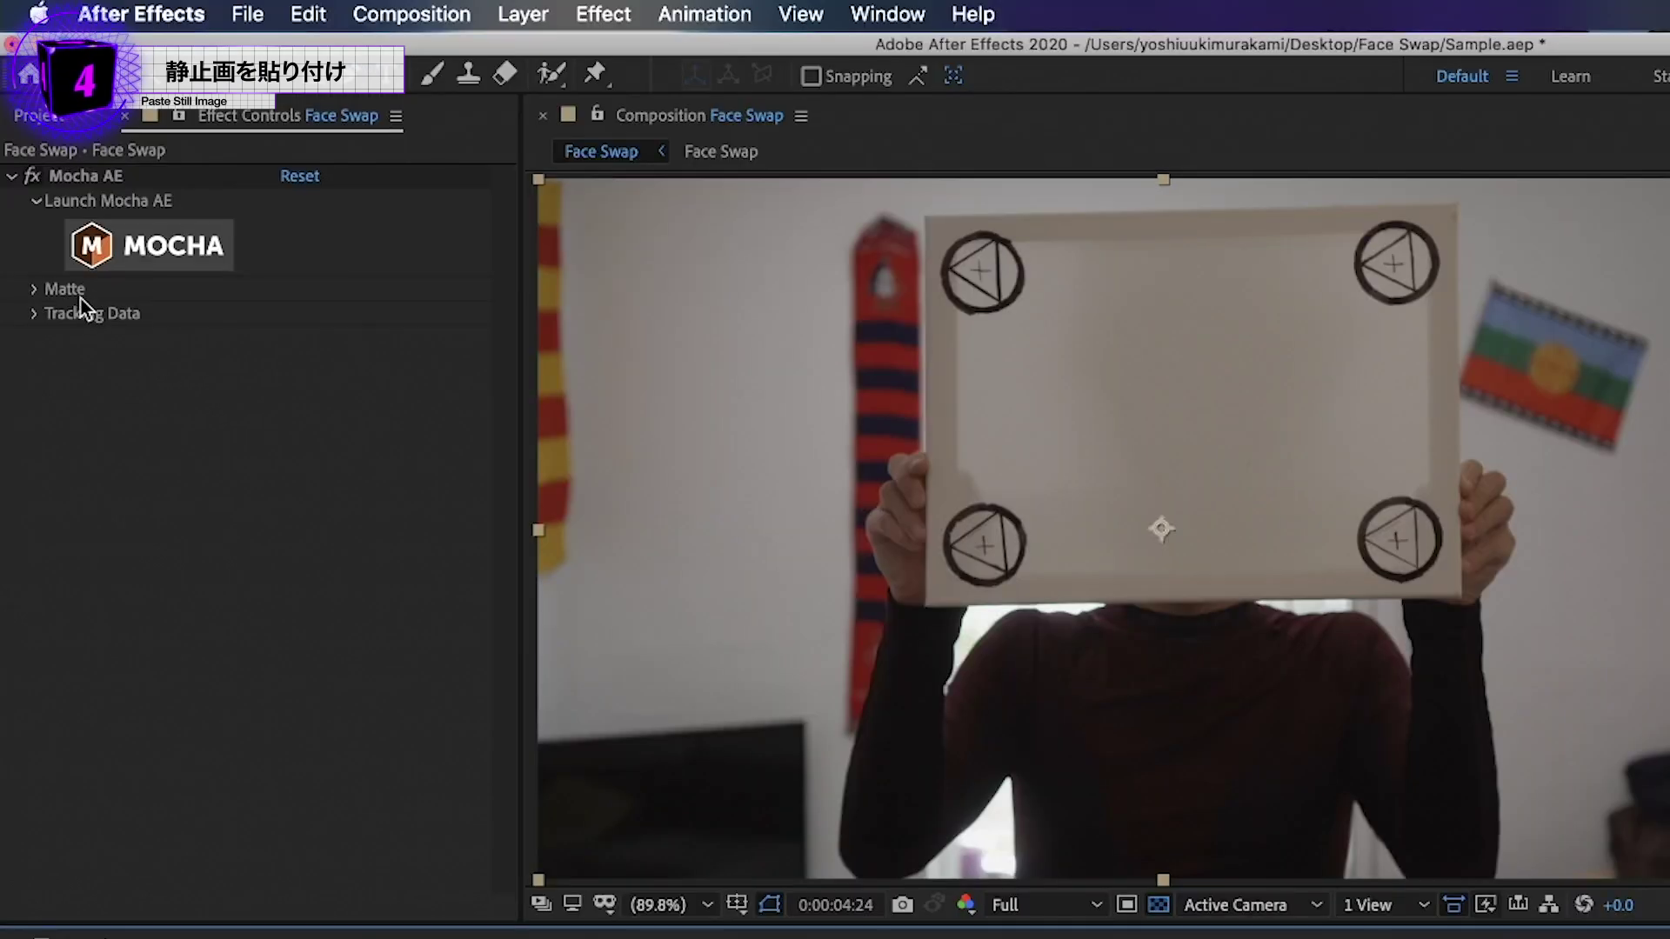
- Create track data from Layer 2 and export it to layer 3 Face Swap as a Corner Pin
{"action": "left_click", "coordinate": [35, 313]}
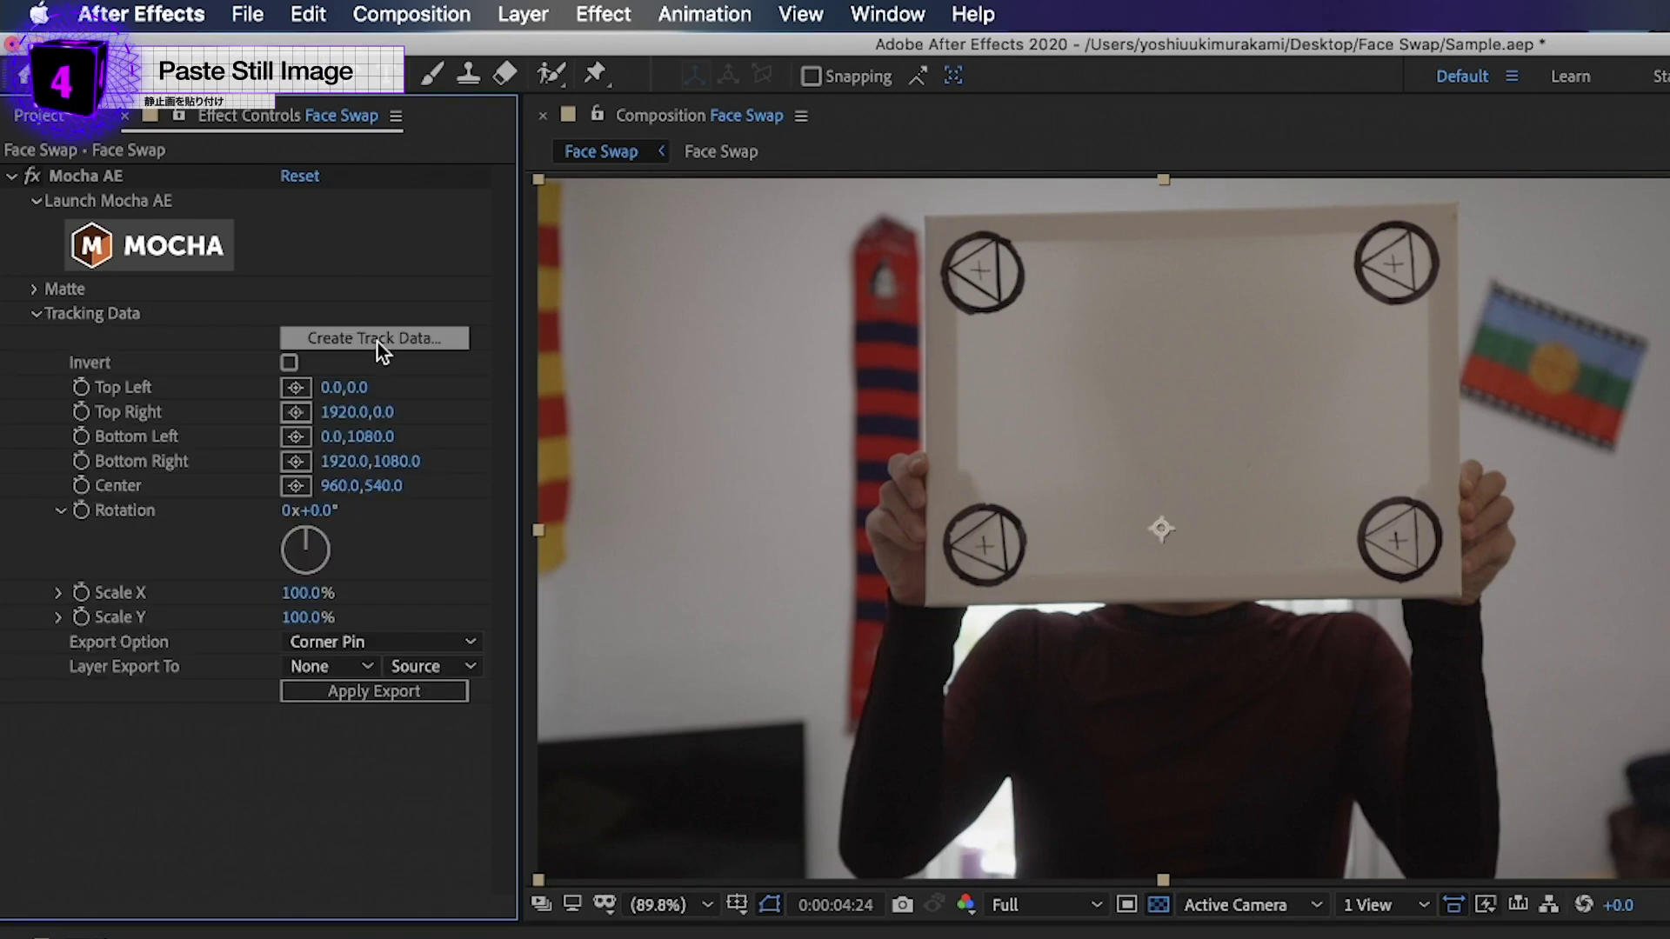
{"action": "left_click", "coordinate": [377, 343]}
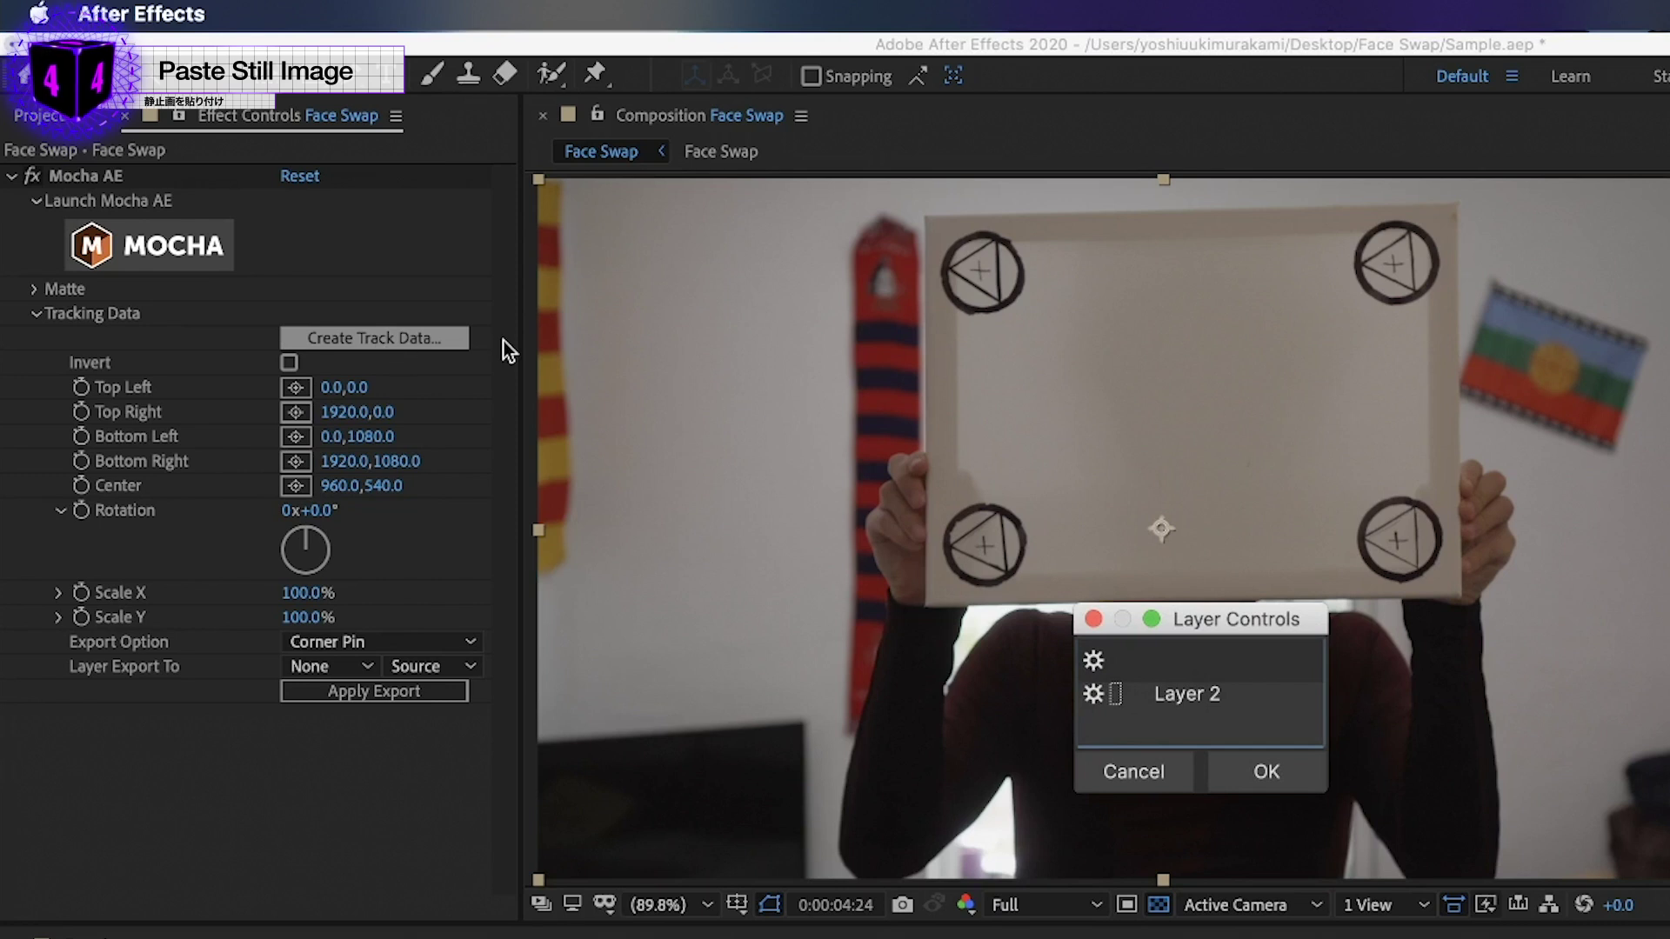
{"action": "left_click", "coordinate": [1186, 703]}
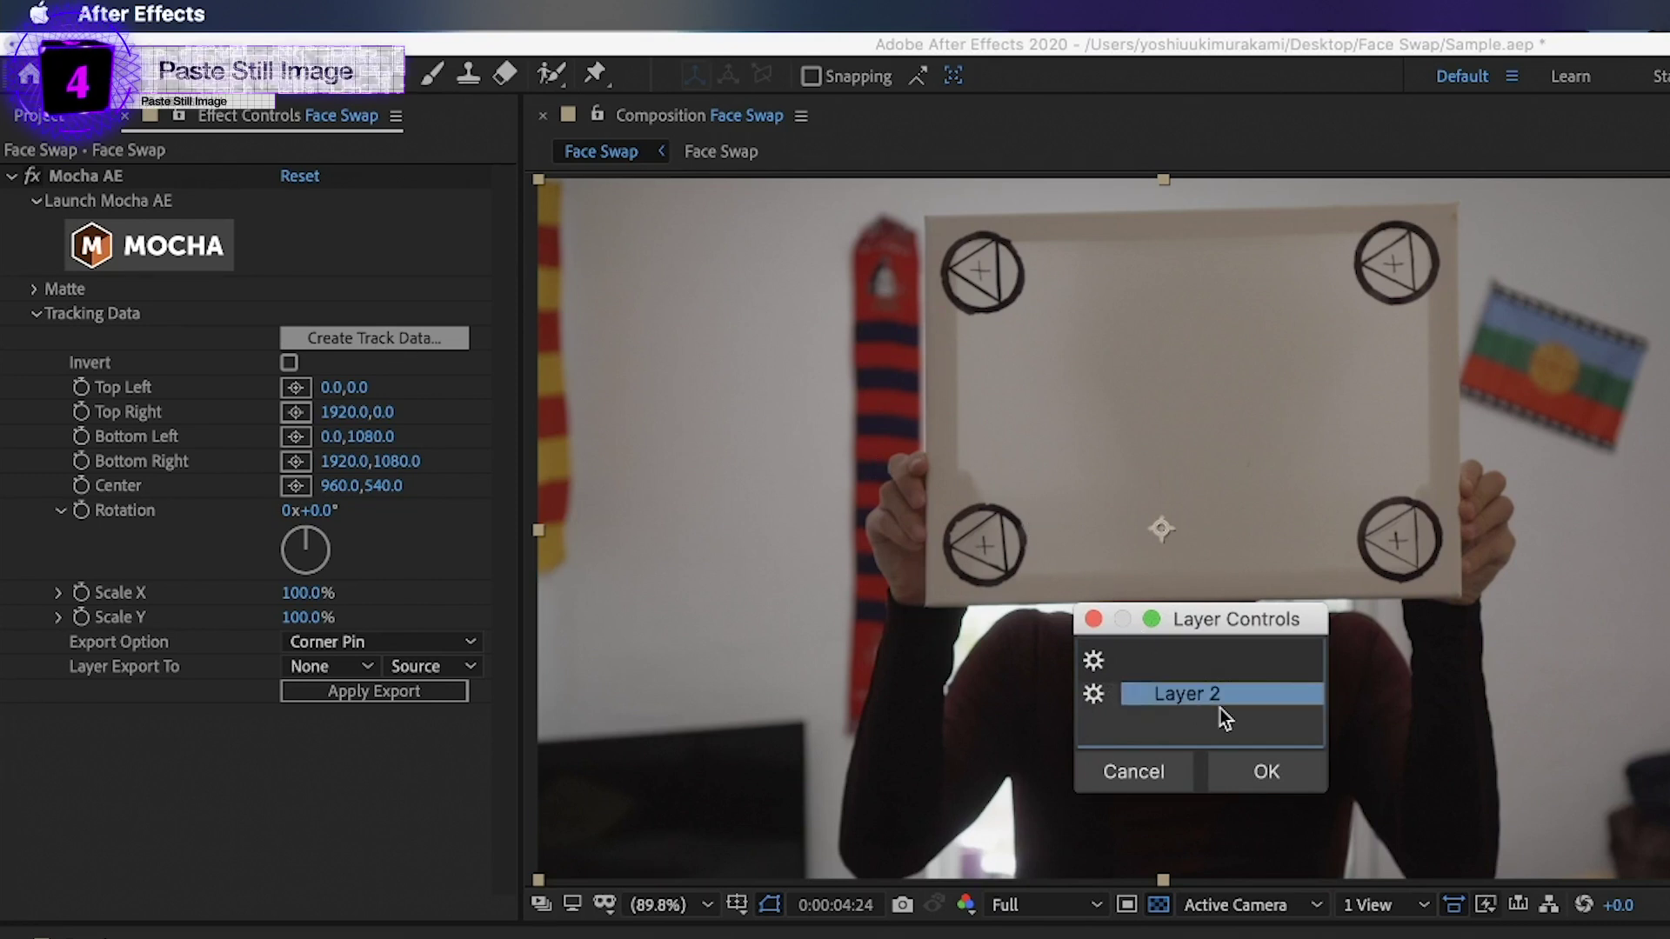
{"action": "left_click", "coordinate": [1267, 772]}
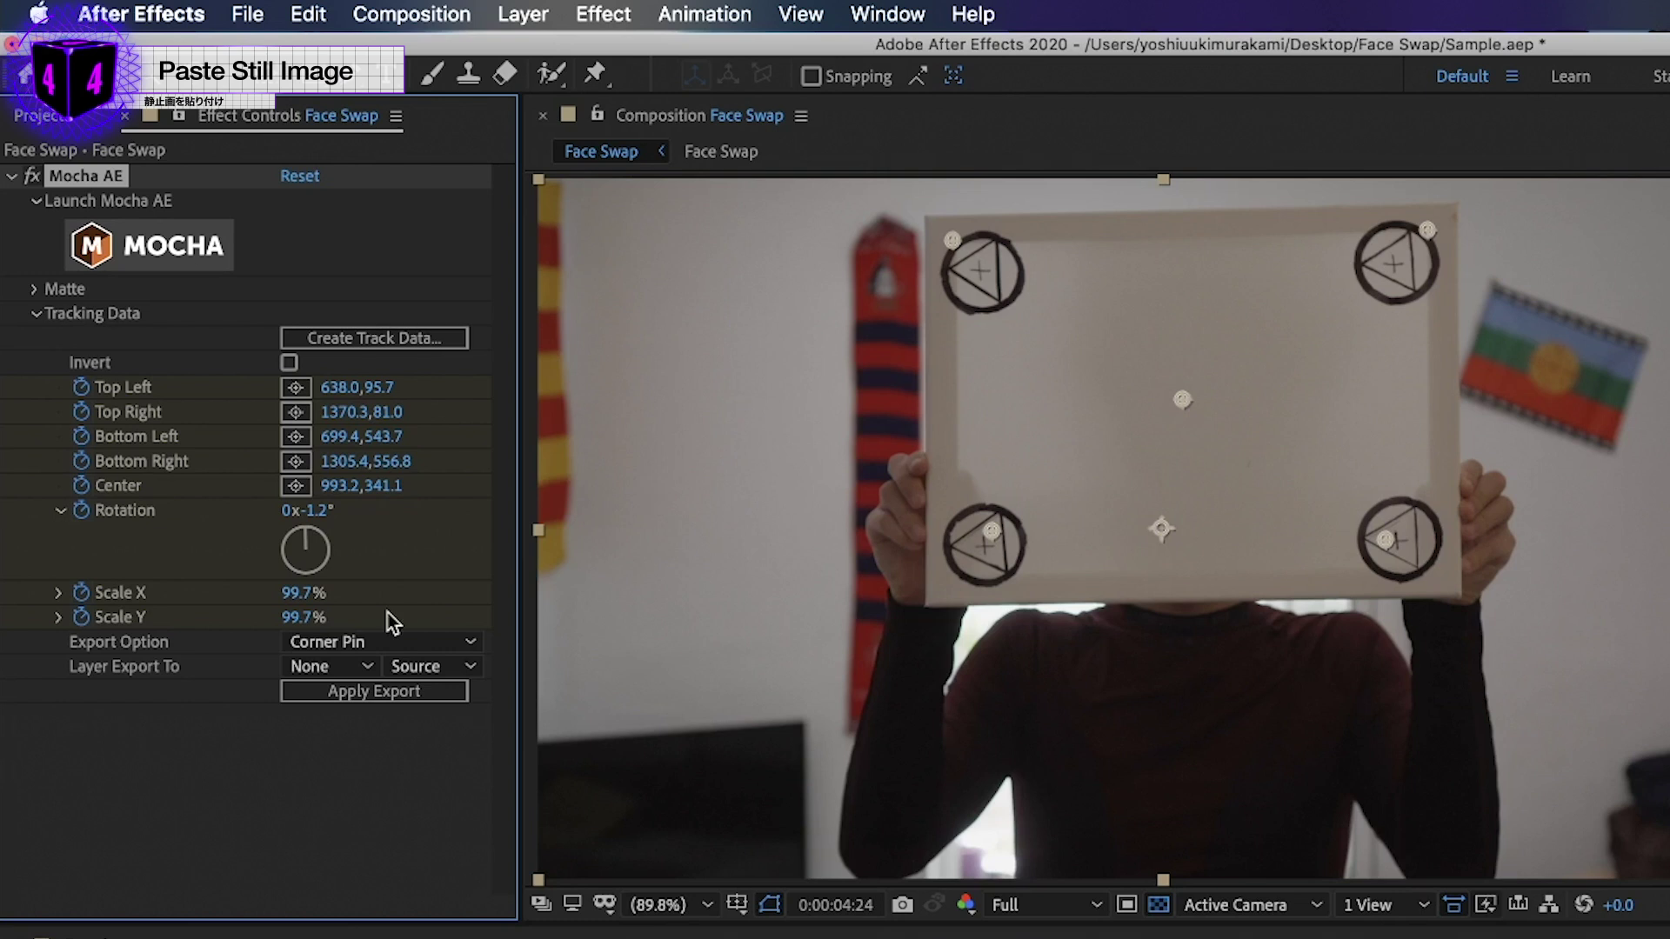
{"action": "left_click", "coordinate": [334, 665]}
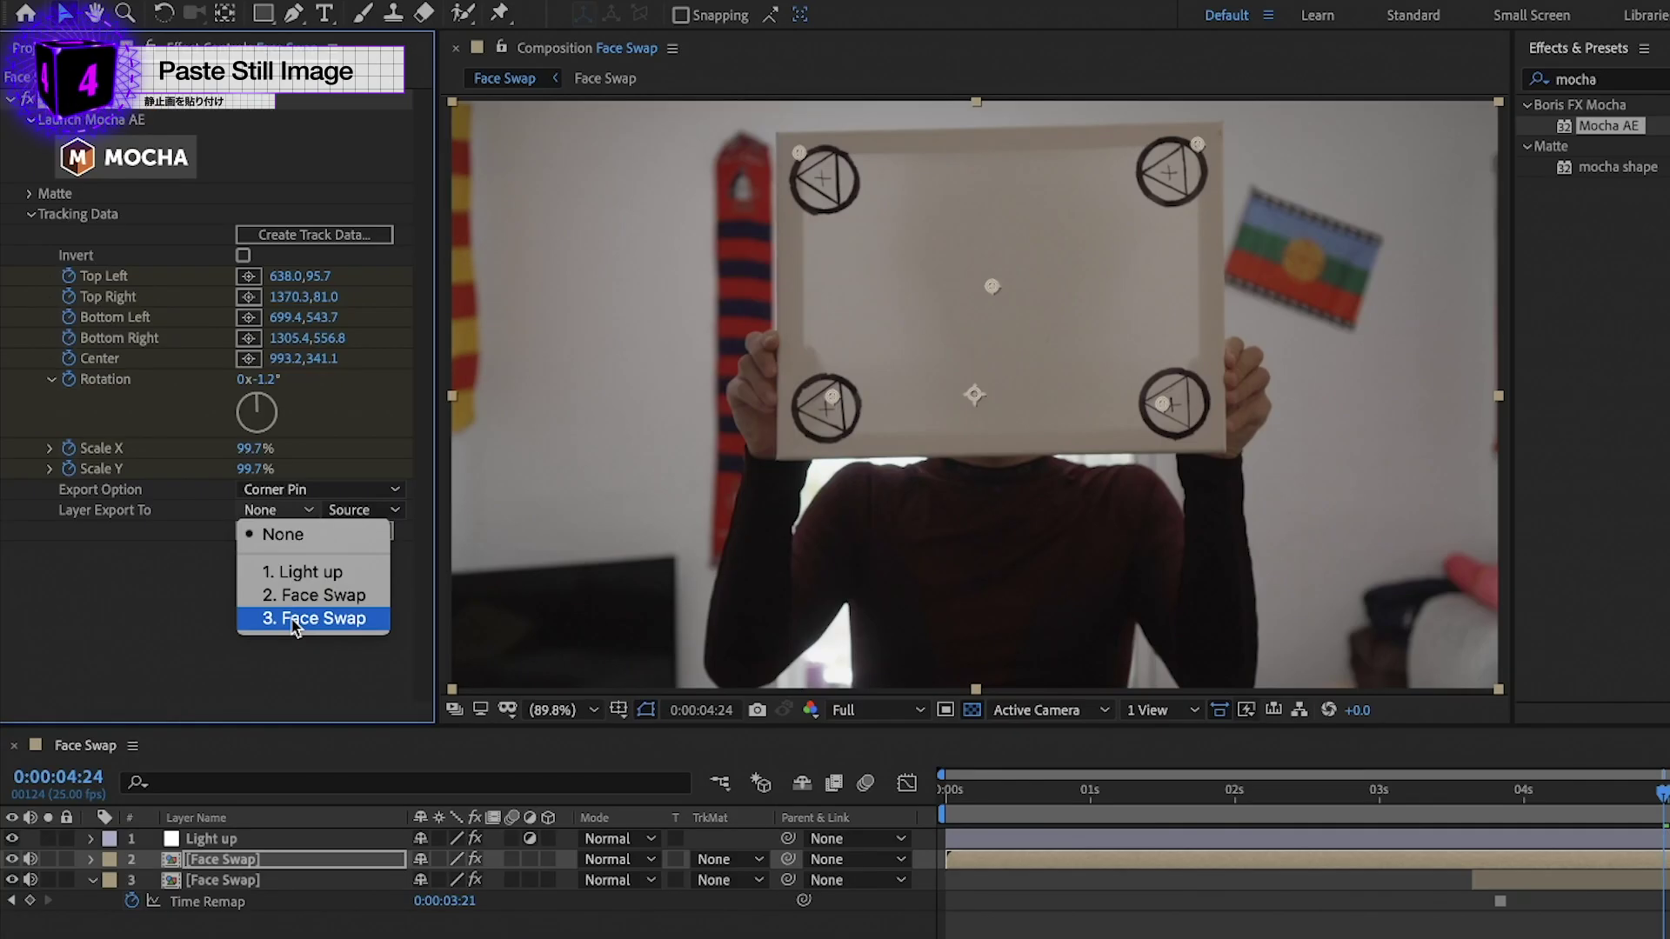
{"action": "left_click", "coordinate": [293, 618]}
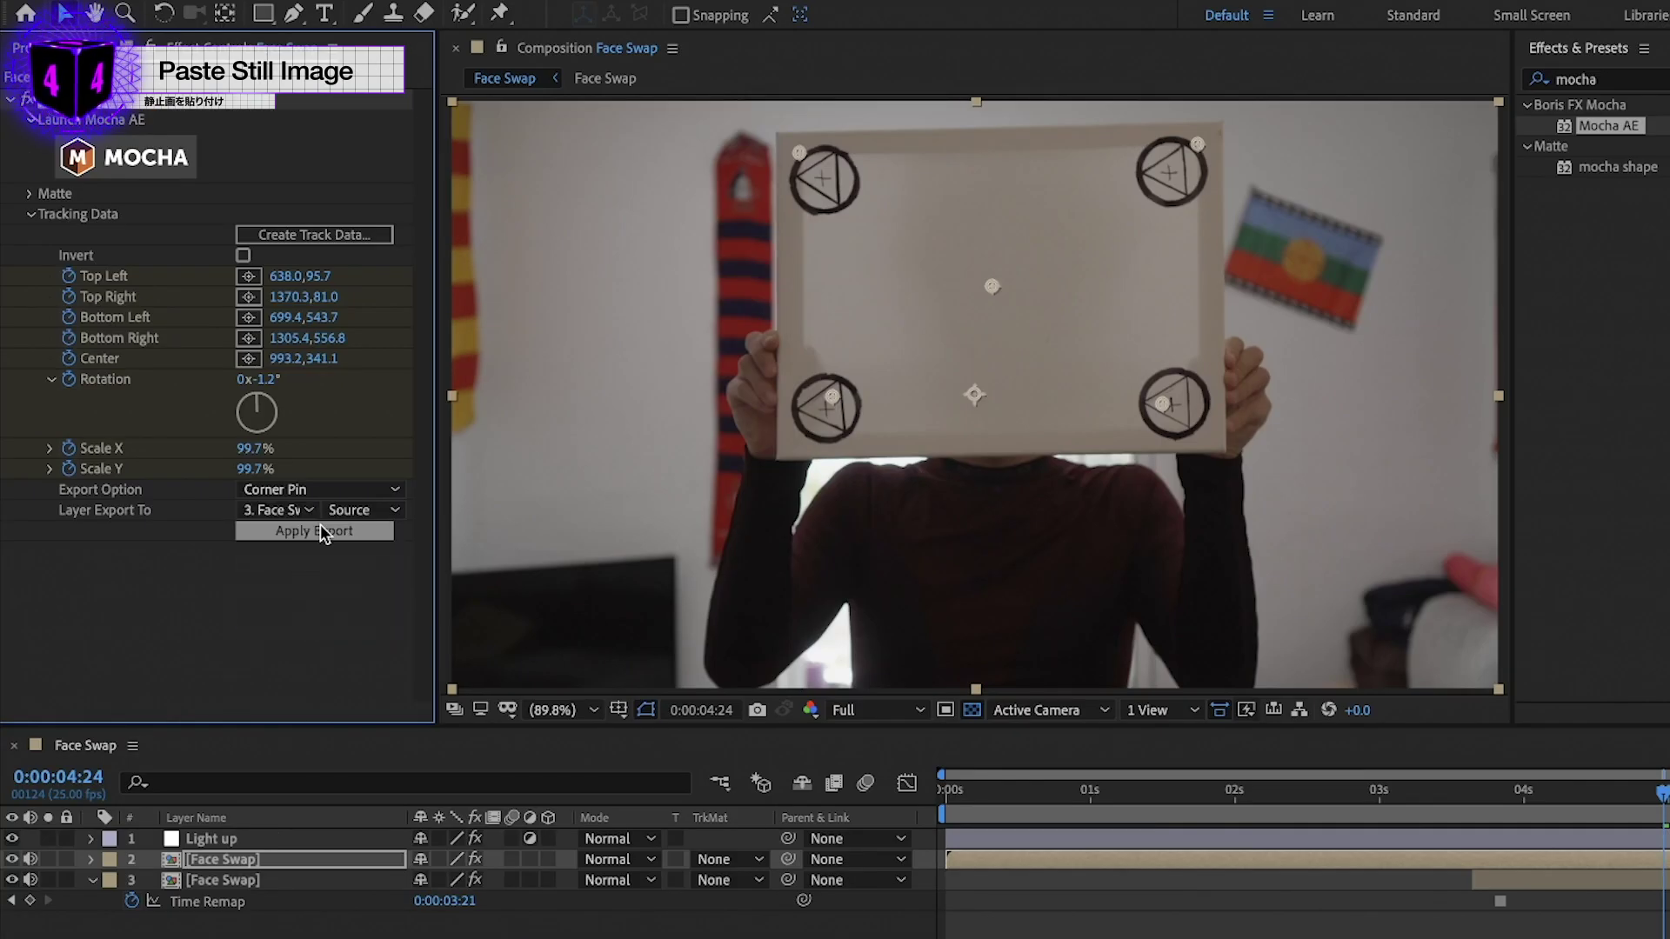
{"action": "left_click", "coordinate": [323, 533]}
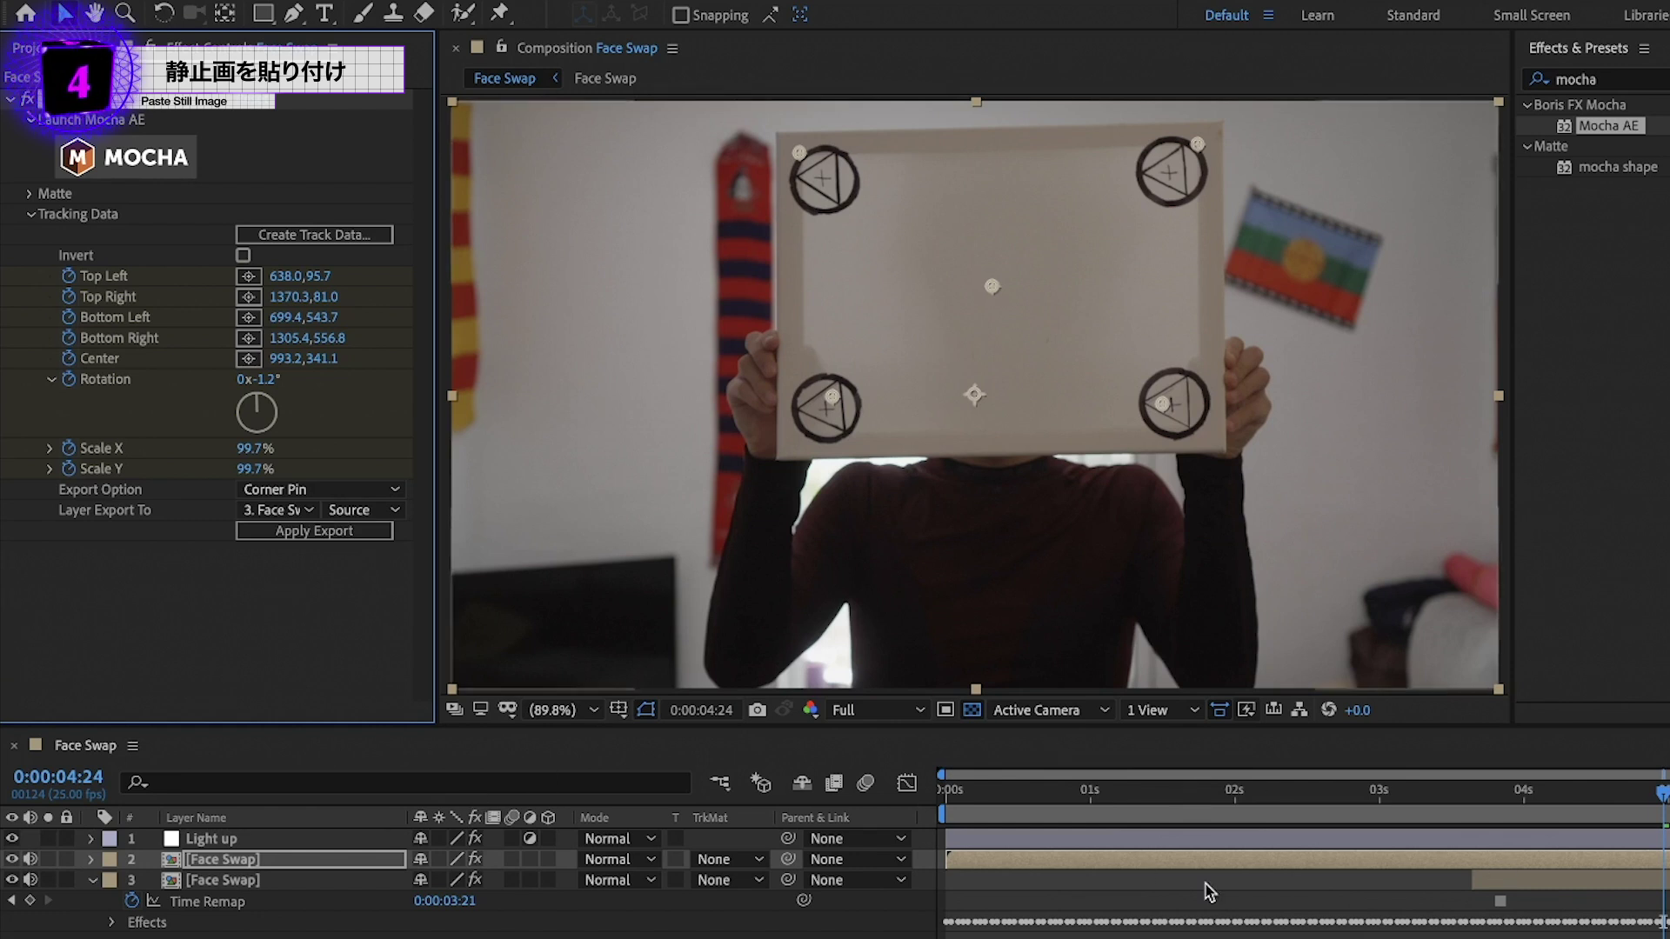
- Try raising the face still above the video layer, undo it, and reselect layer 2
{"action": "left_click", "coordinate": [1572, 880]}
{"action": "key", "text": "ctrl+bracketright"}
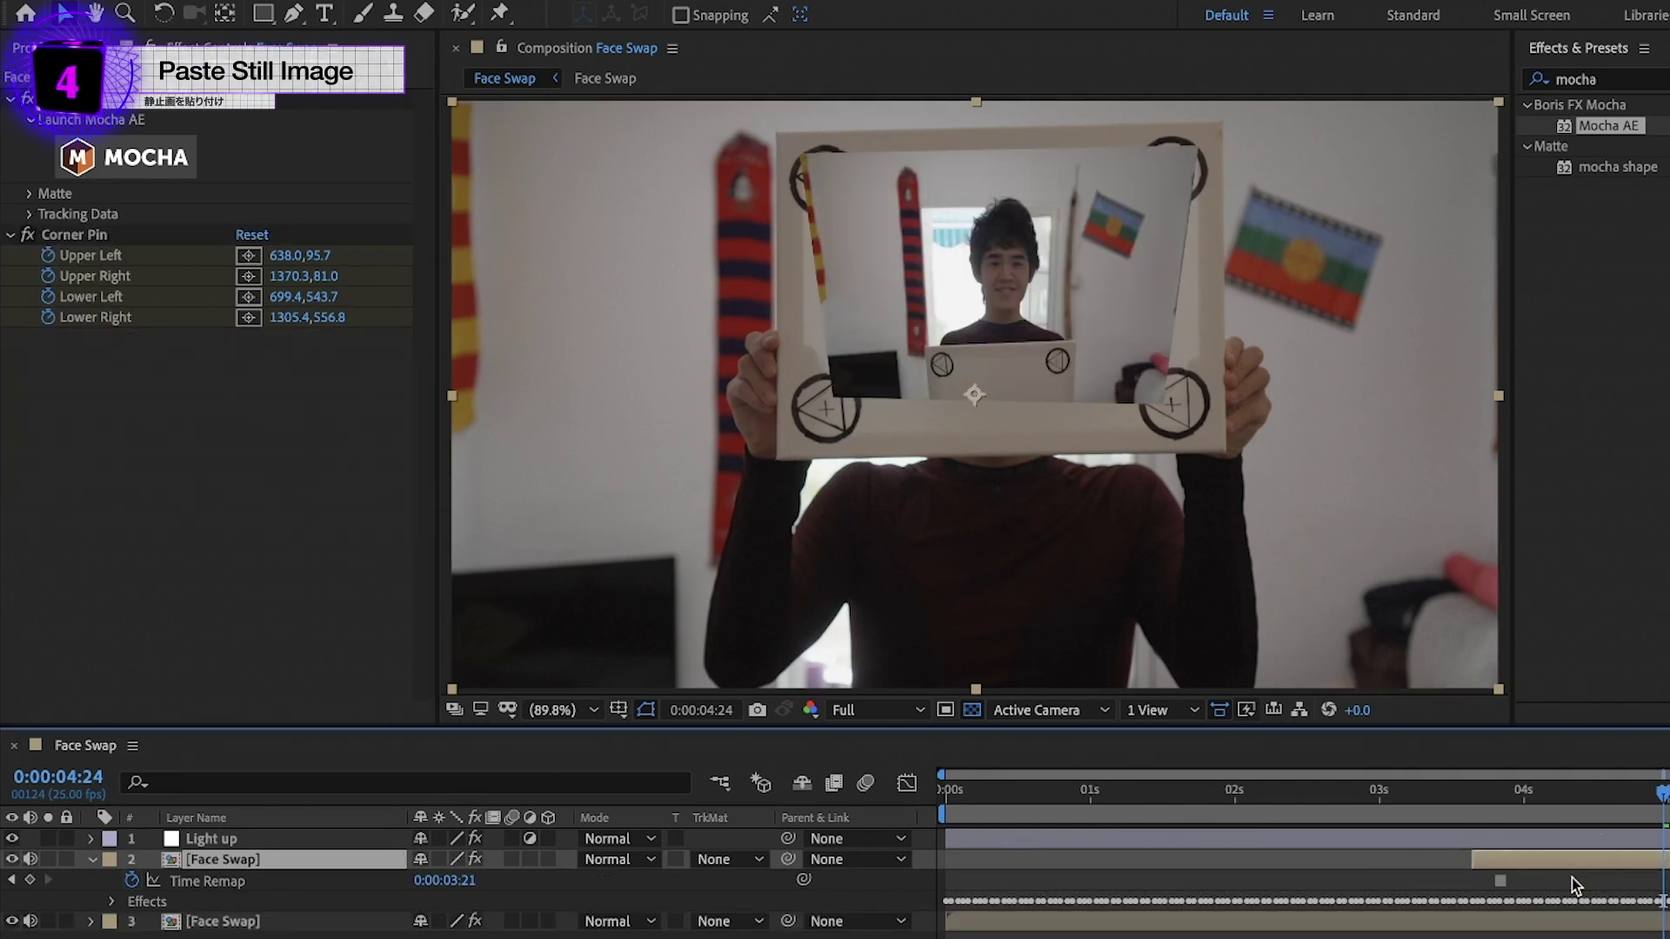
{"action": "left_click_drag", "start_coordinate": [1656, 793], "coordinate": [1562, 811]}
{"action": "key", "text": "ctrl+z"}
{"action": "key", "text": "ctrl+Up"}
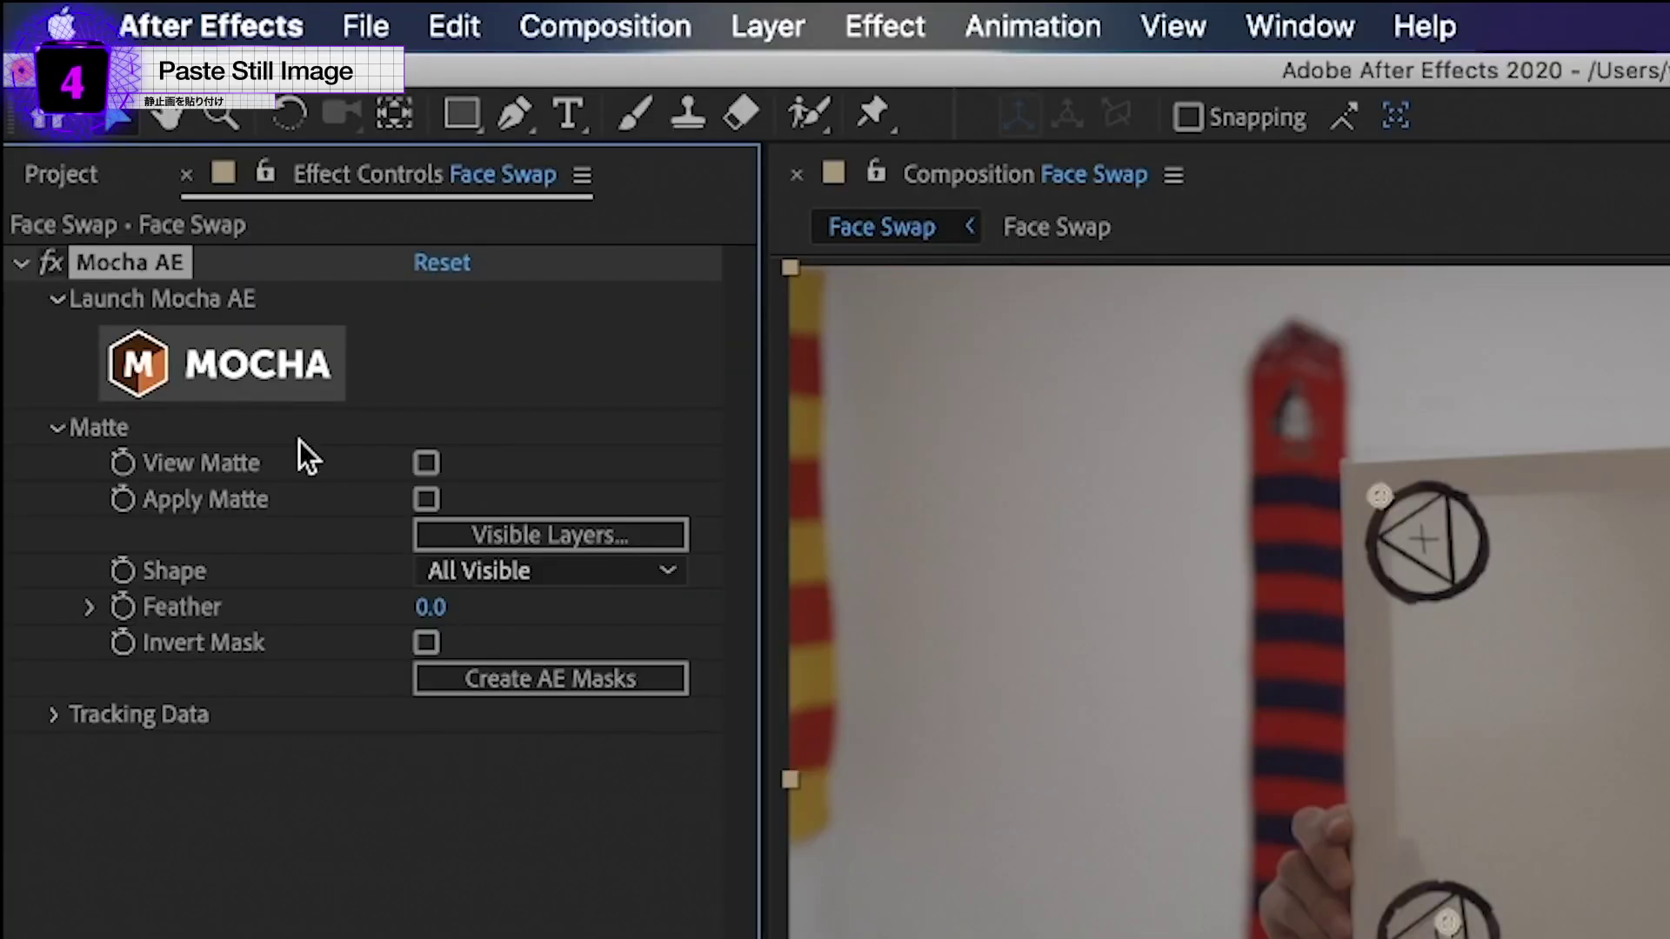
- Turn on Apply Matte and re-export the track to the face still as Transform
{"action": "left_click", "coordinate": [425, 498]}
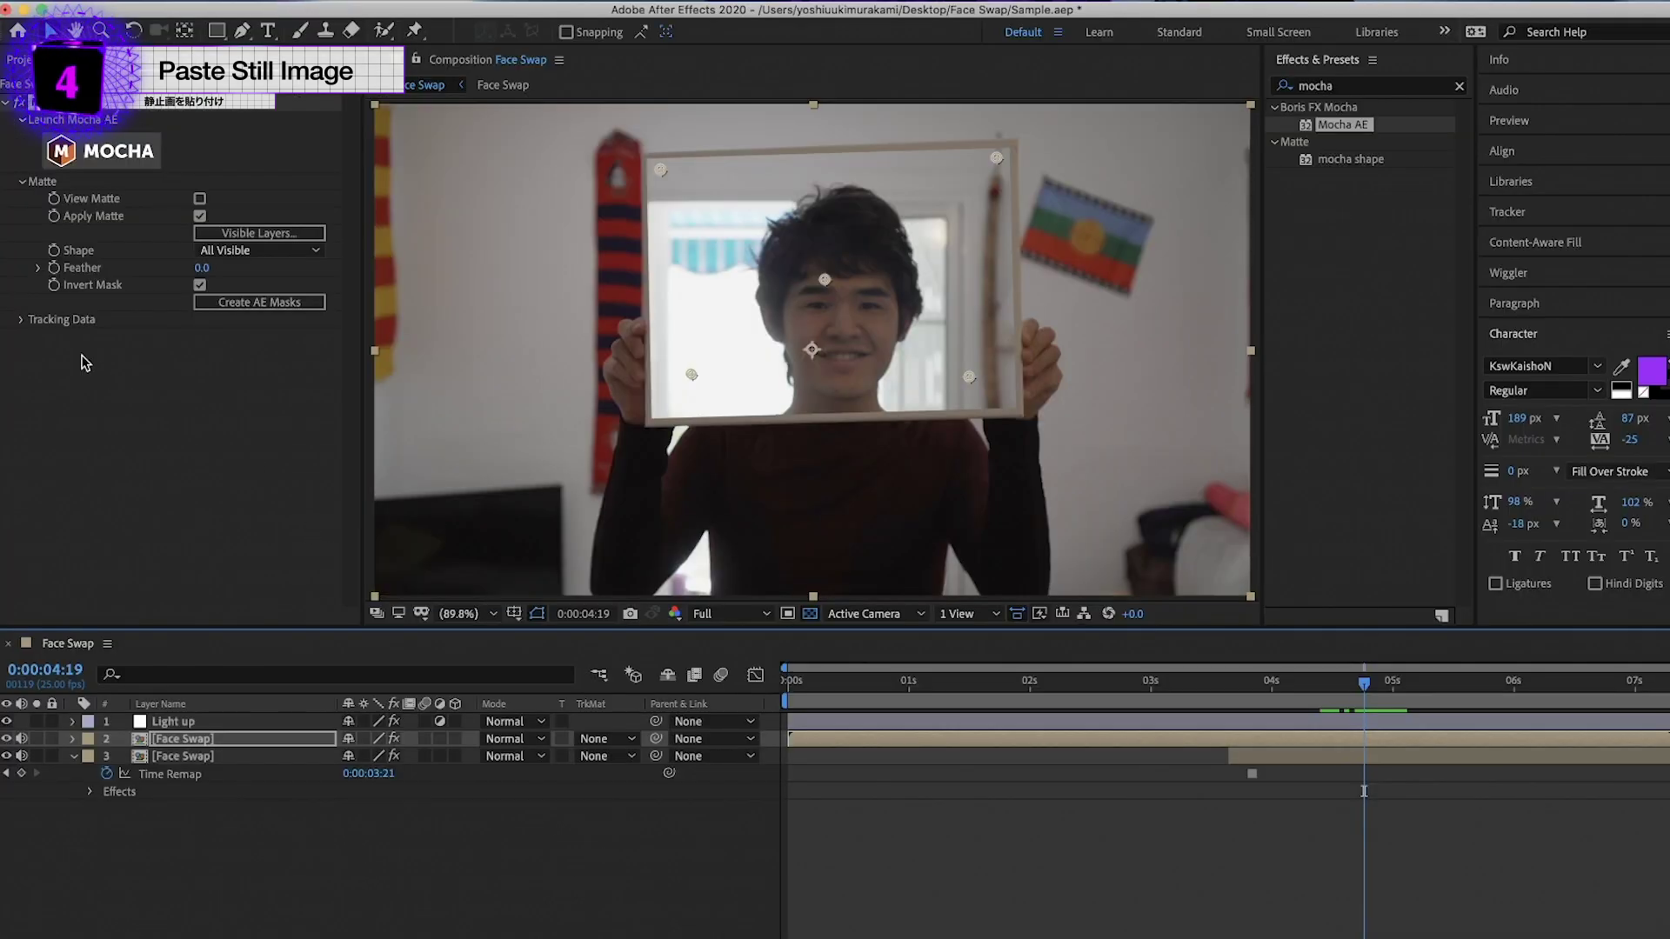
{"action": "left_click", "coordinate": [22, 321]}
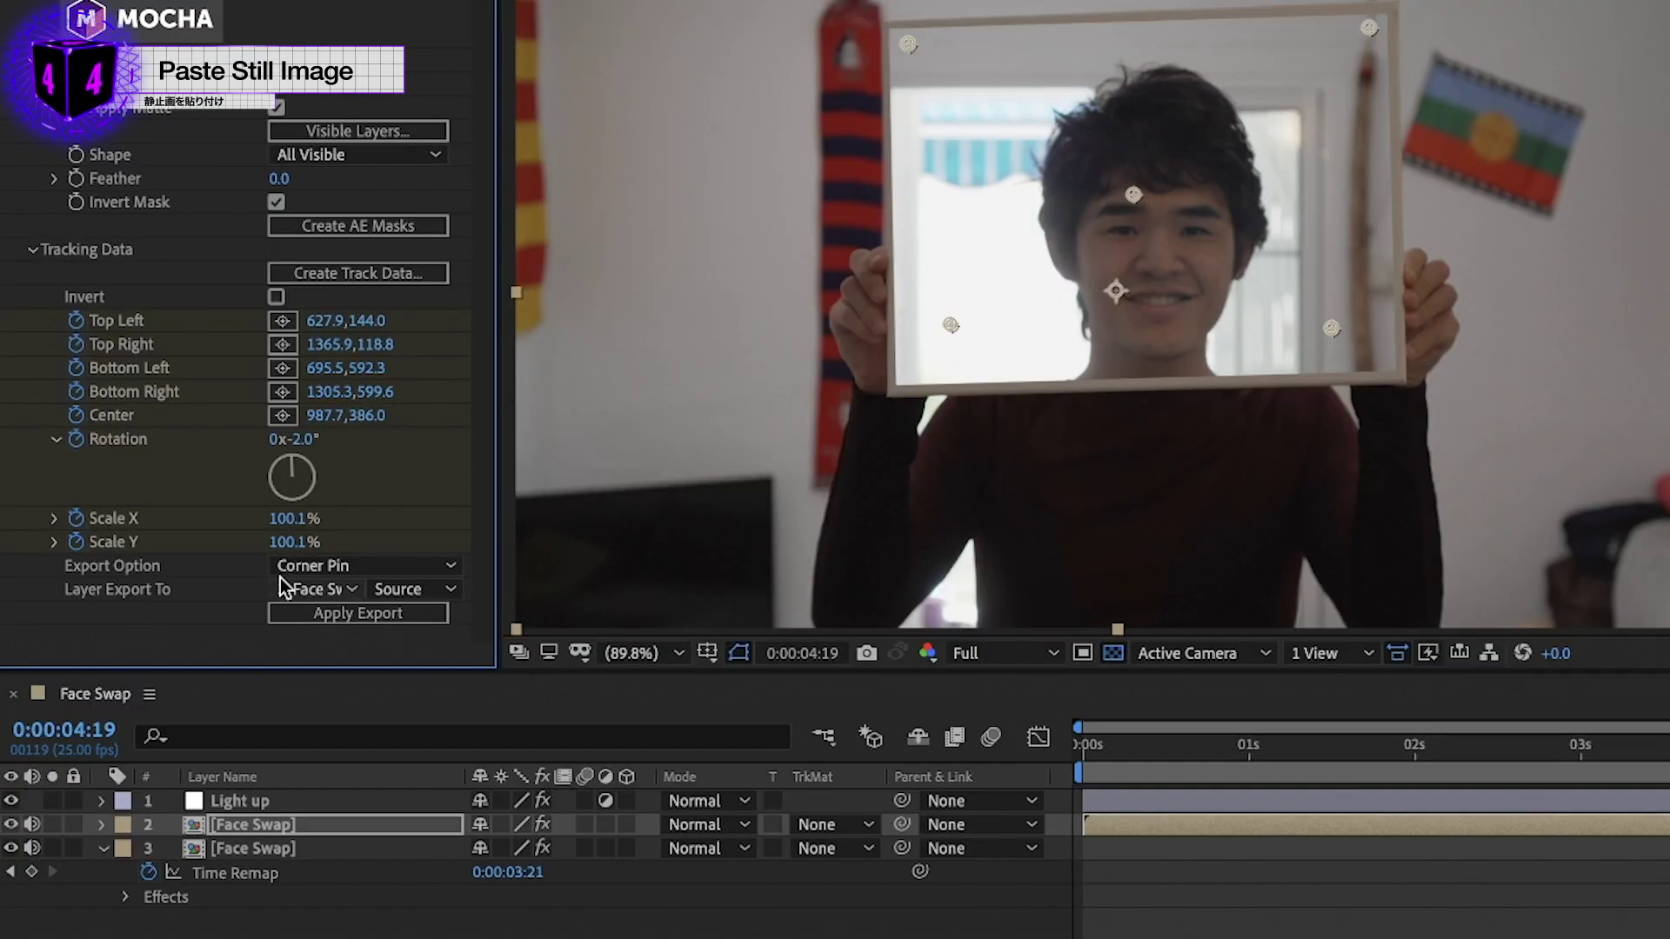
{"action": "left_click", "coordinate": [301, 567]}
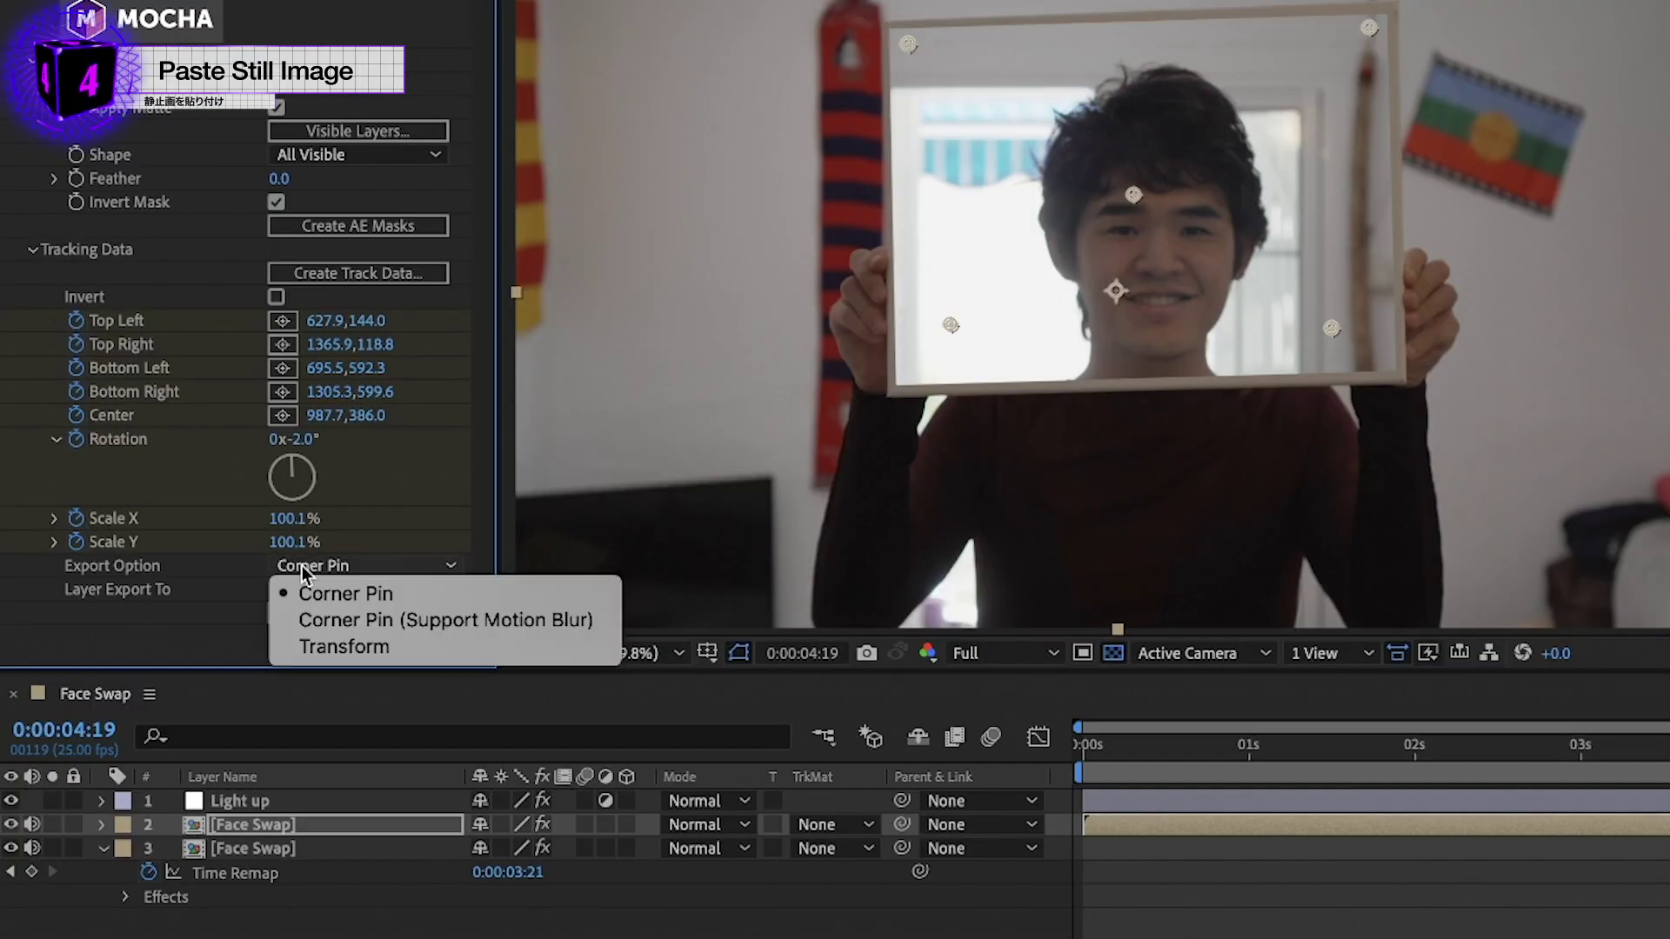
{"action": "left_click", "coordinate": [320, 636]}
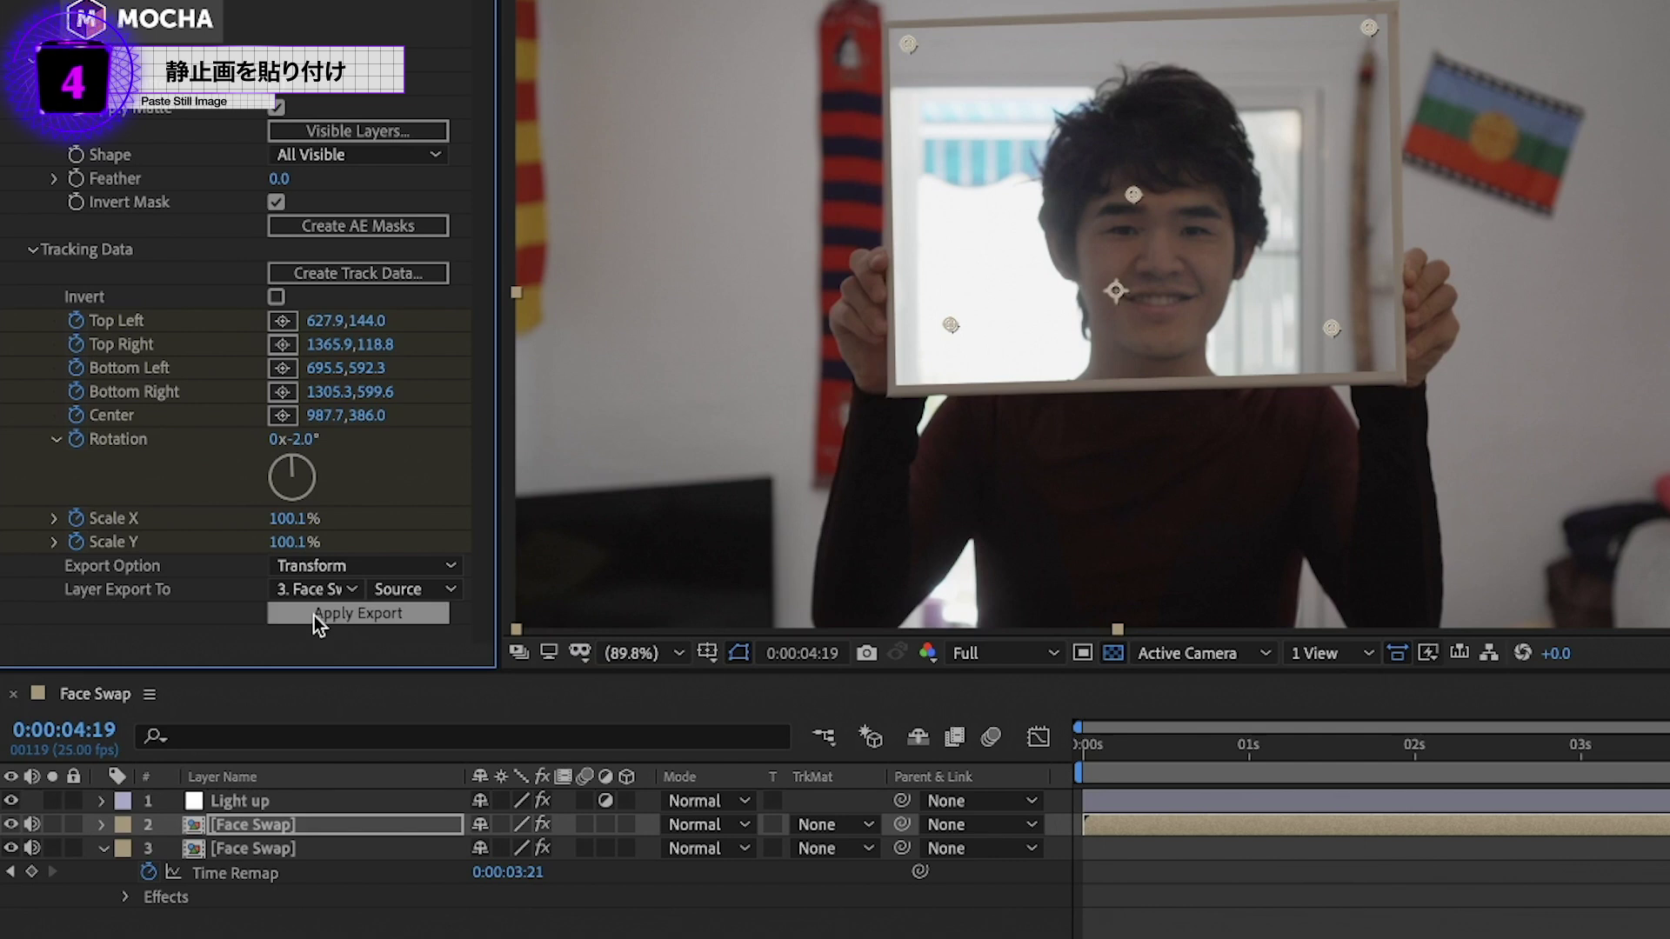
{"action": "left_click", "coordinate": [380, 612]}
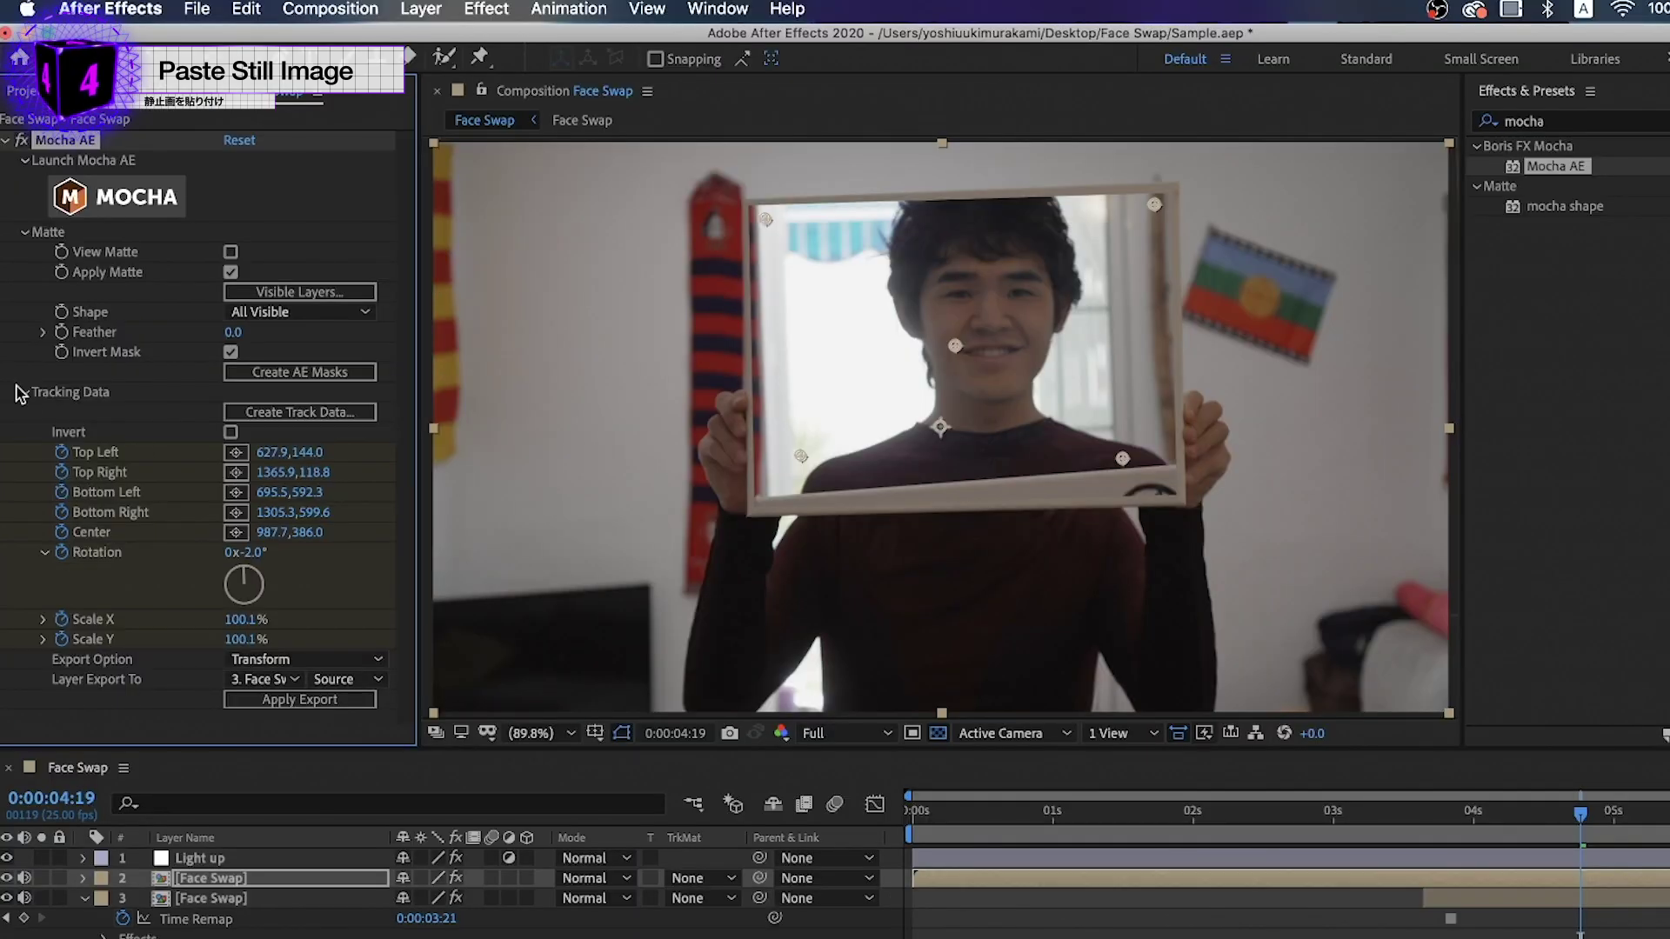
- Collapse the tracking data, scrub to an earlier frame, and select the face still layer
{"action": "left_click", "coordinate": [21, 392]}
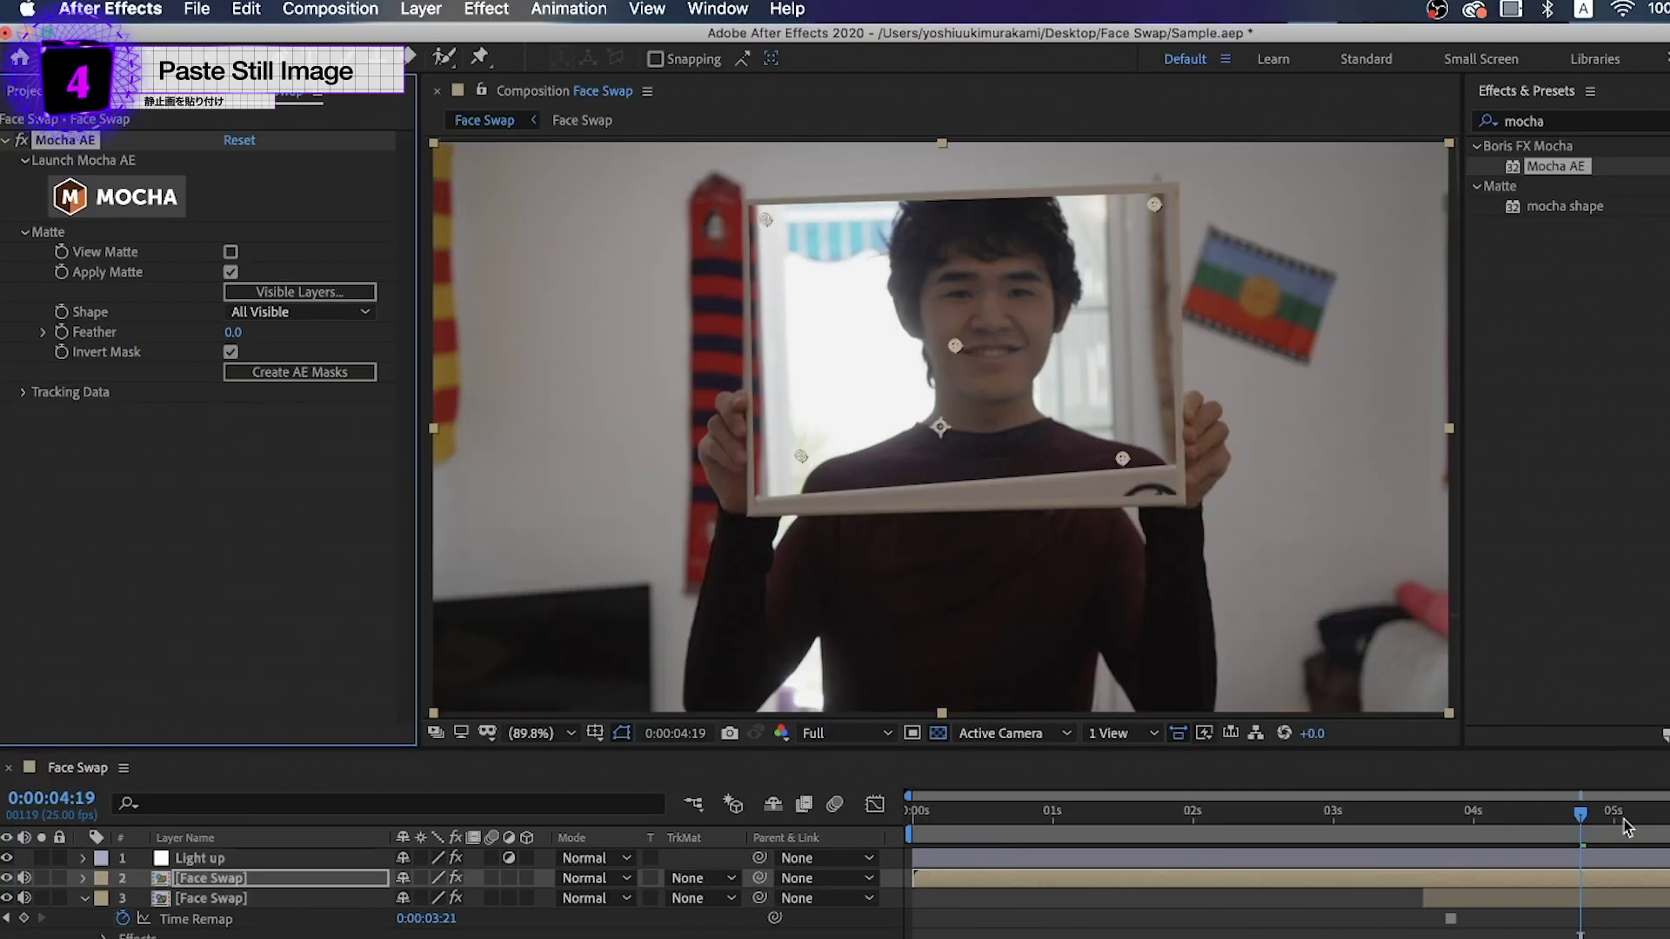
{"action": "mouse_move", "coordinate": [1624, 826]}
{"action": "left_mouse_down"}
{"action": "mouse_move", "coordinate": [1452, 833]}
{"action": "mouse_move", "coordinate": [1585, 839]}
{"action": "left_mouse_up"}
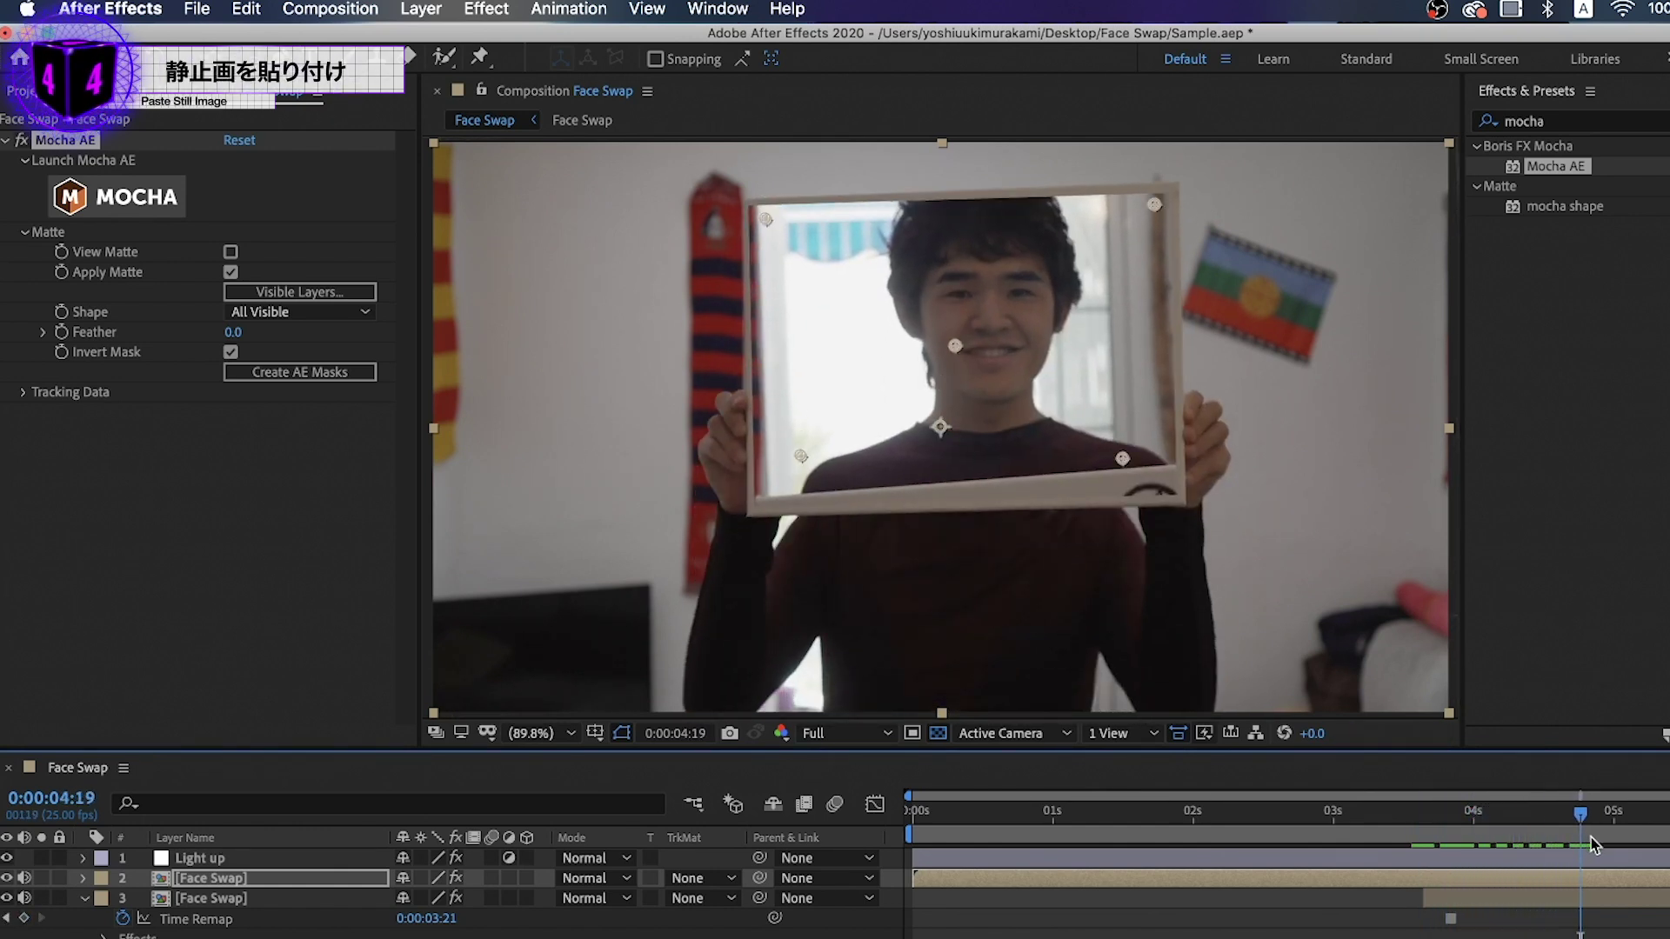
{"action": "left_click", "coordinate": [1586, 903]}
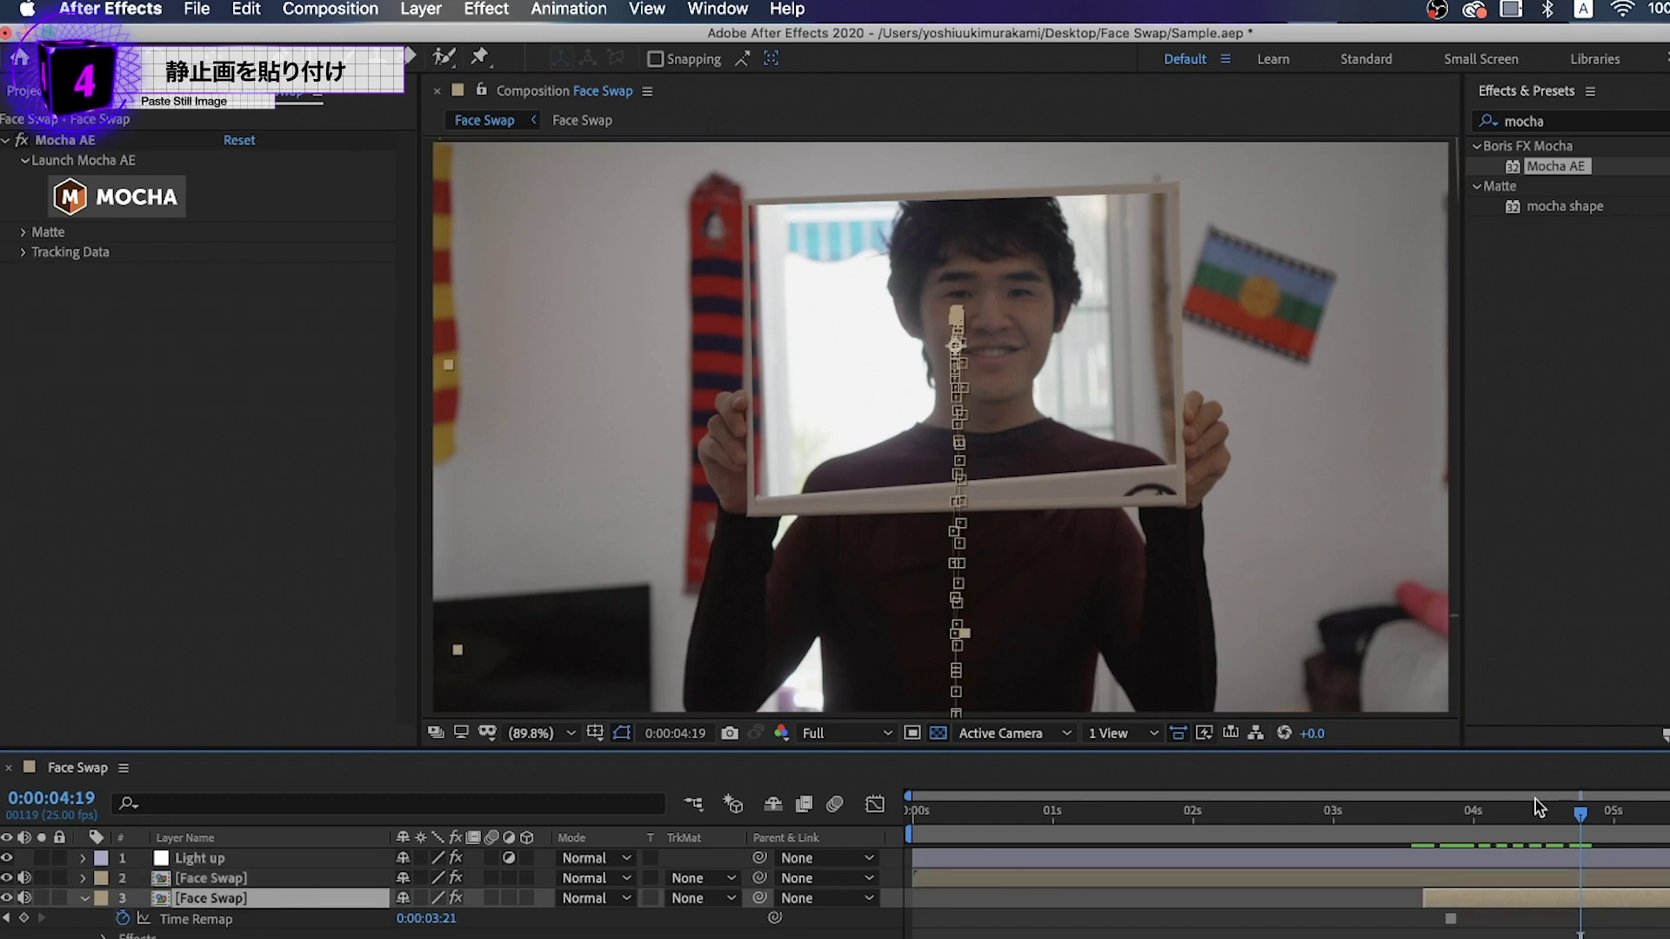
- Add a Transform effect to layer 3 with Position 909, 700, Skew 3 and Scale 105, then hide it
{"action": "type", "text": "tra"}
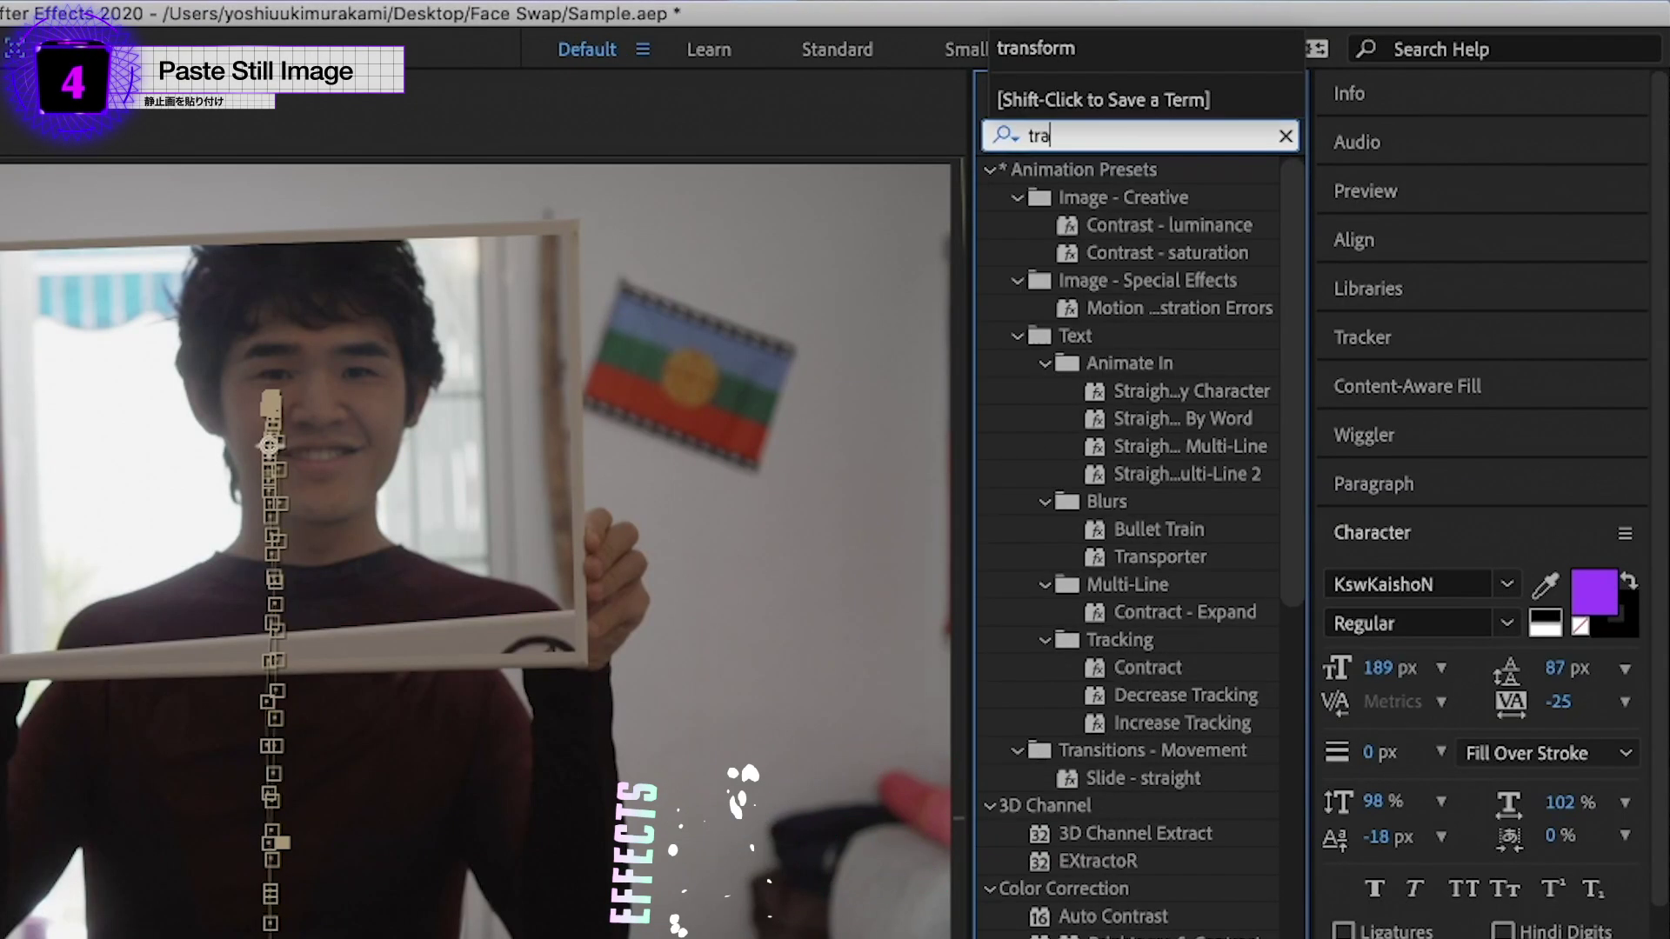
{"action": "type", "text": "nsform"}
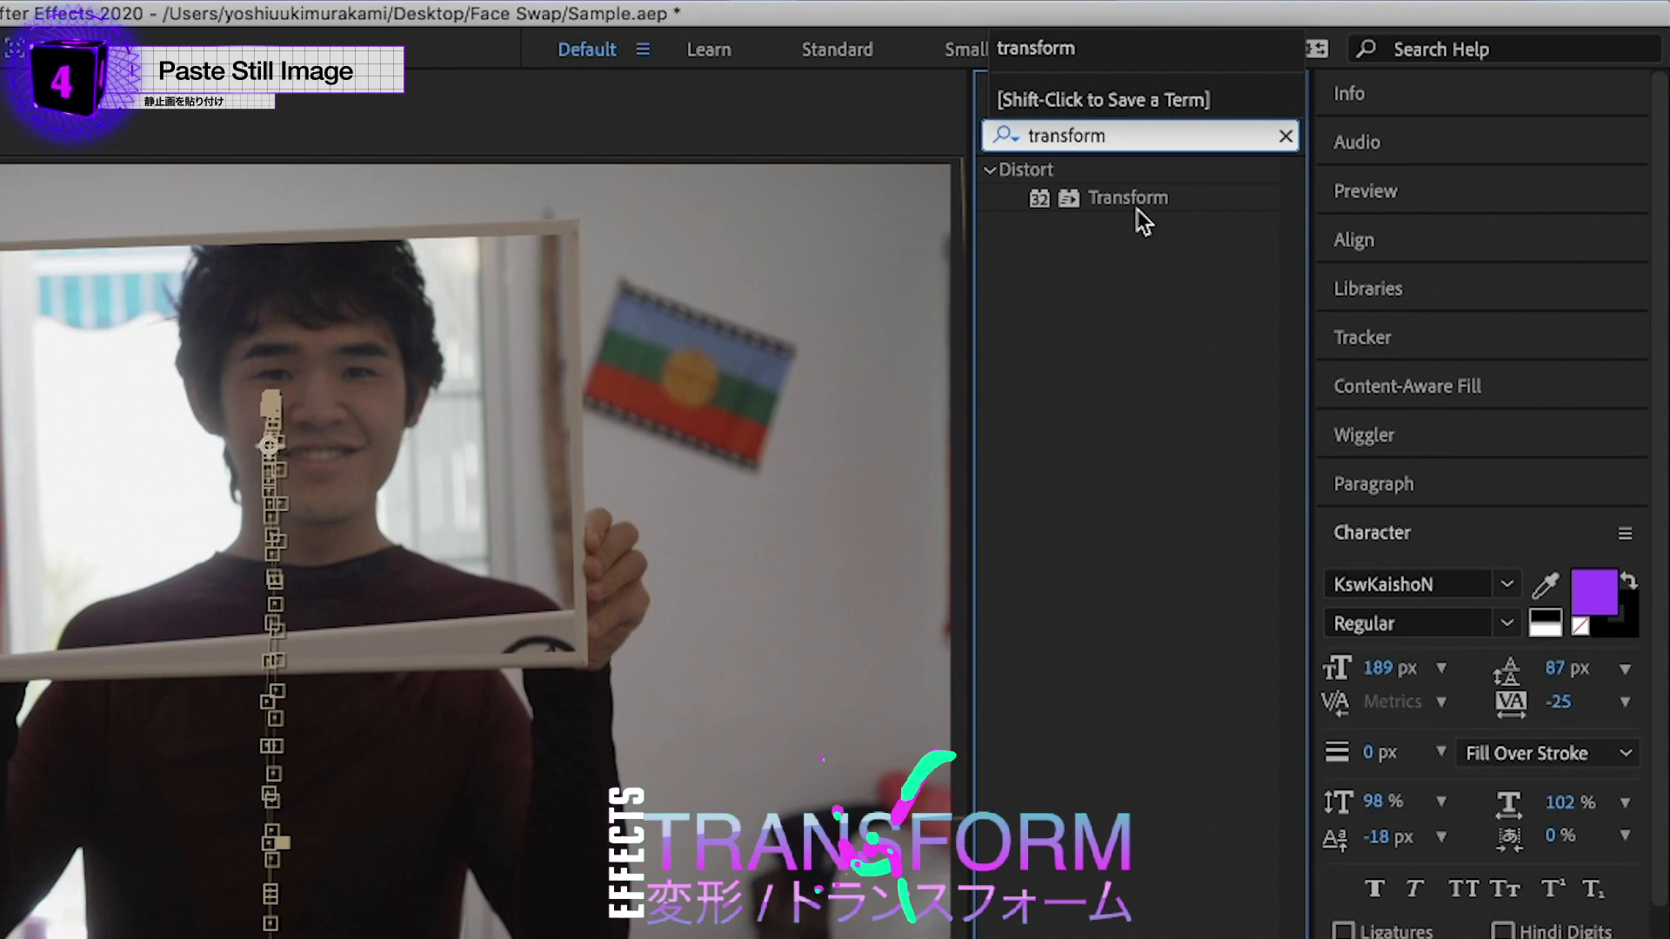
{"action": "left_click", "coordinate": [1127, 200]}
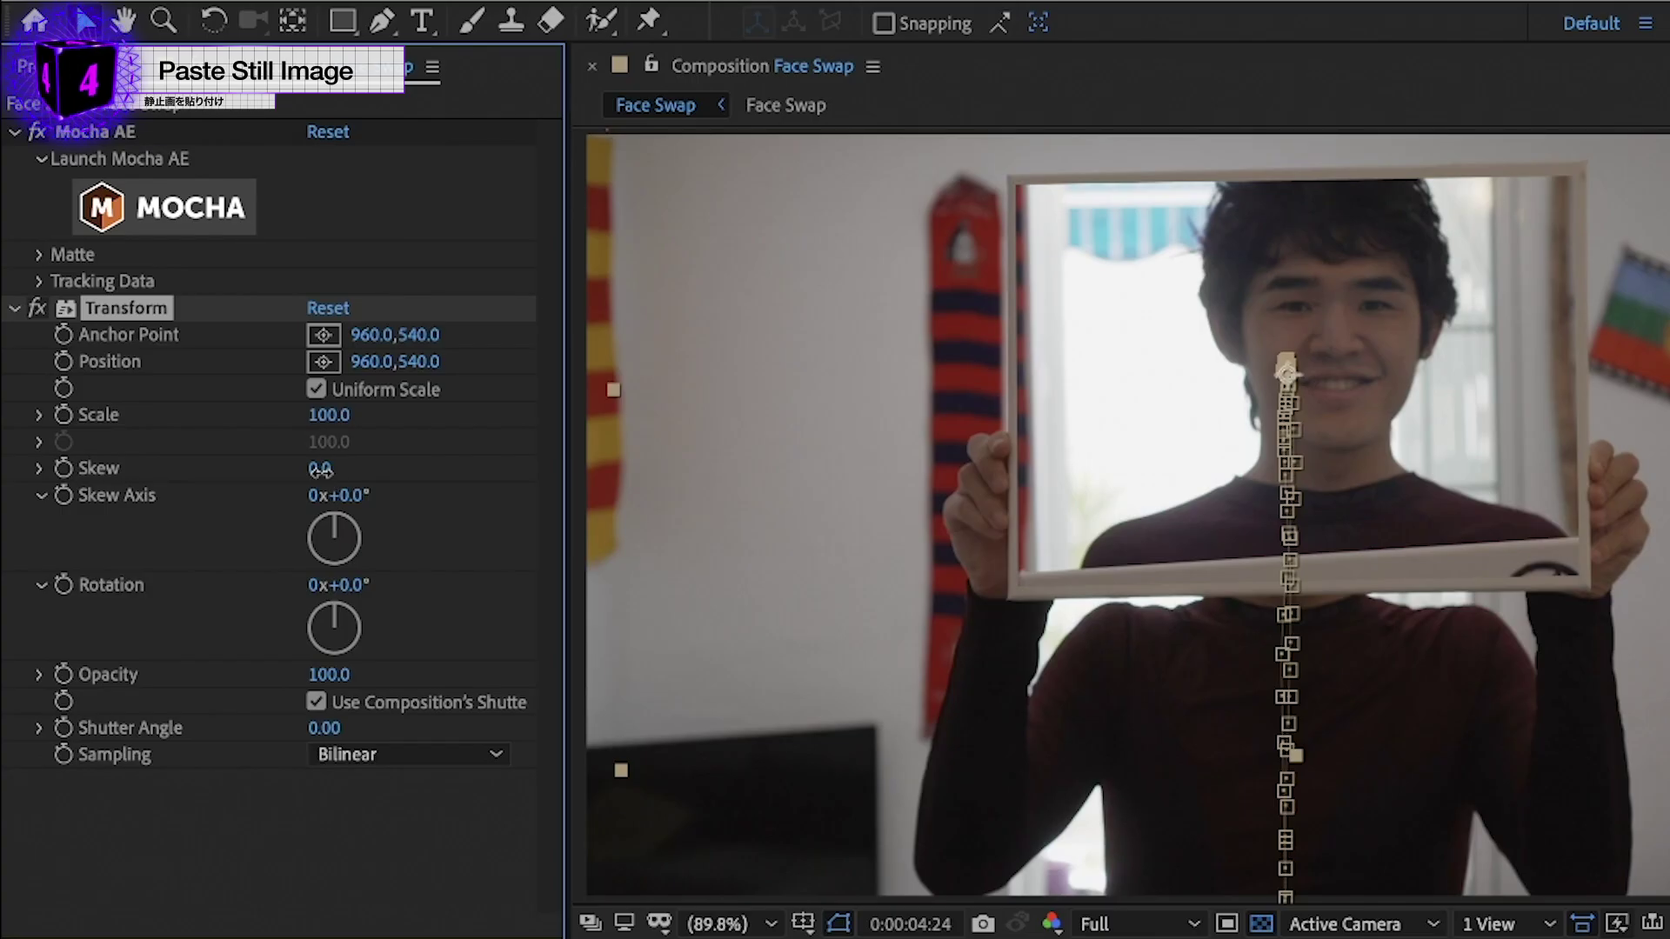
{"action": "left_click_drag", "start_coordinate": [419, 361], "coordinate": [648, 376]}
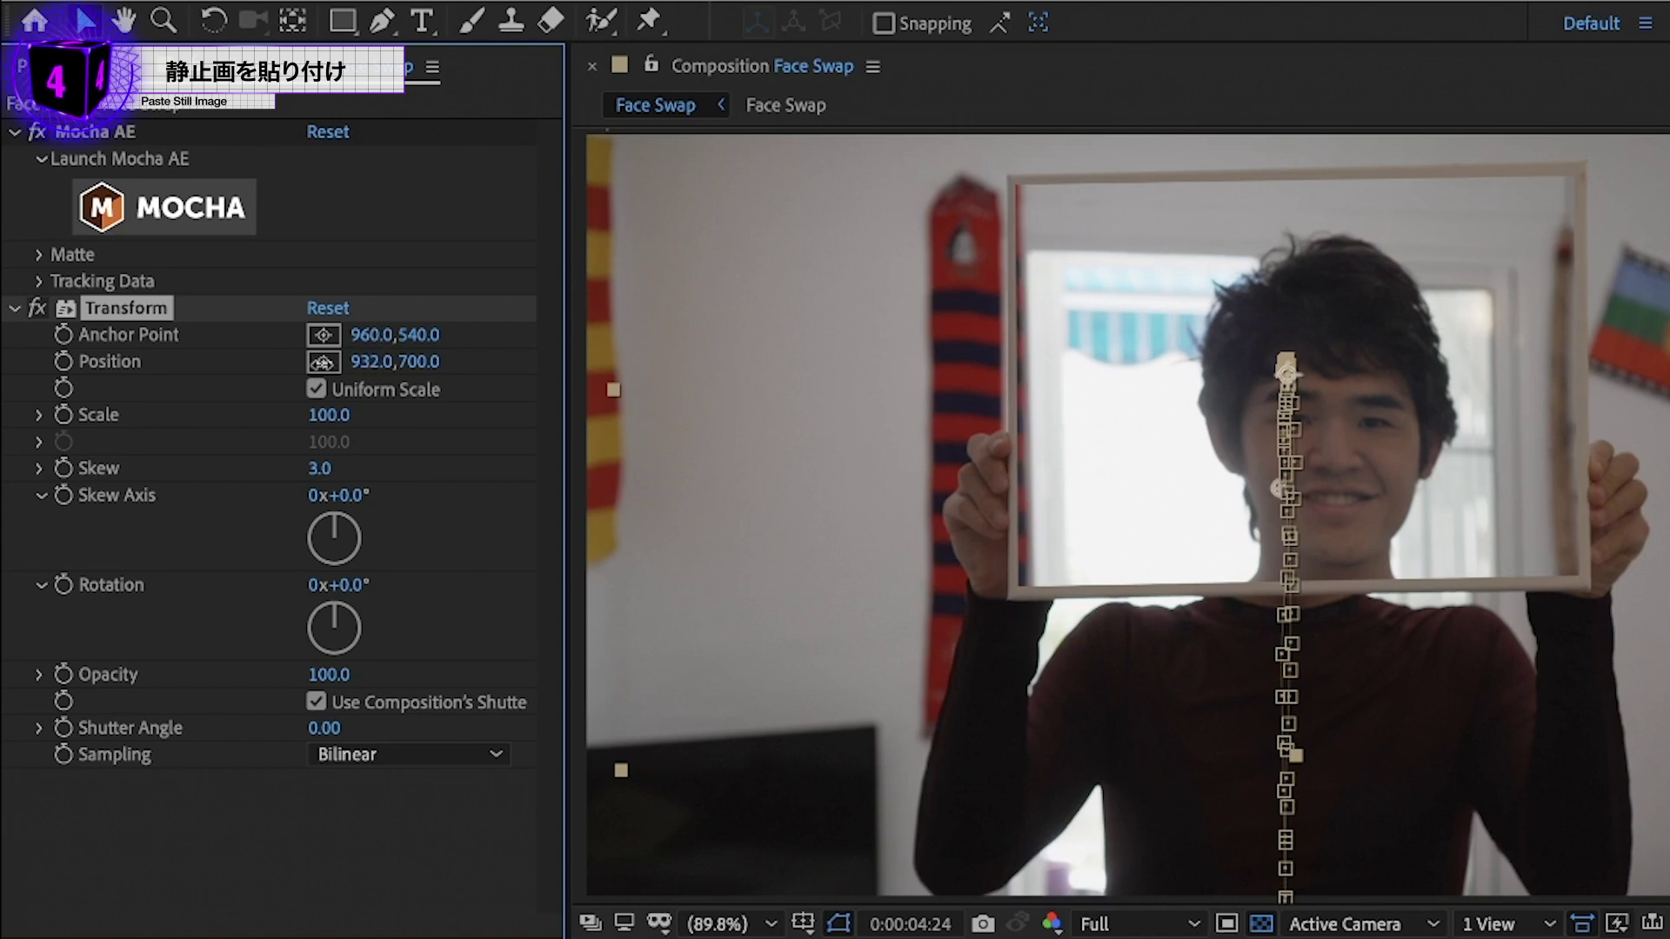
{"action": "left_click_drag", "start_coordinate": [367, 355], "coordinate": [291, 364]}
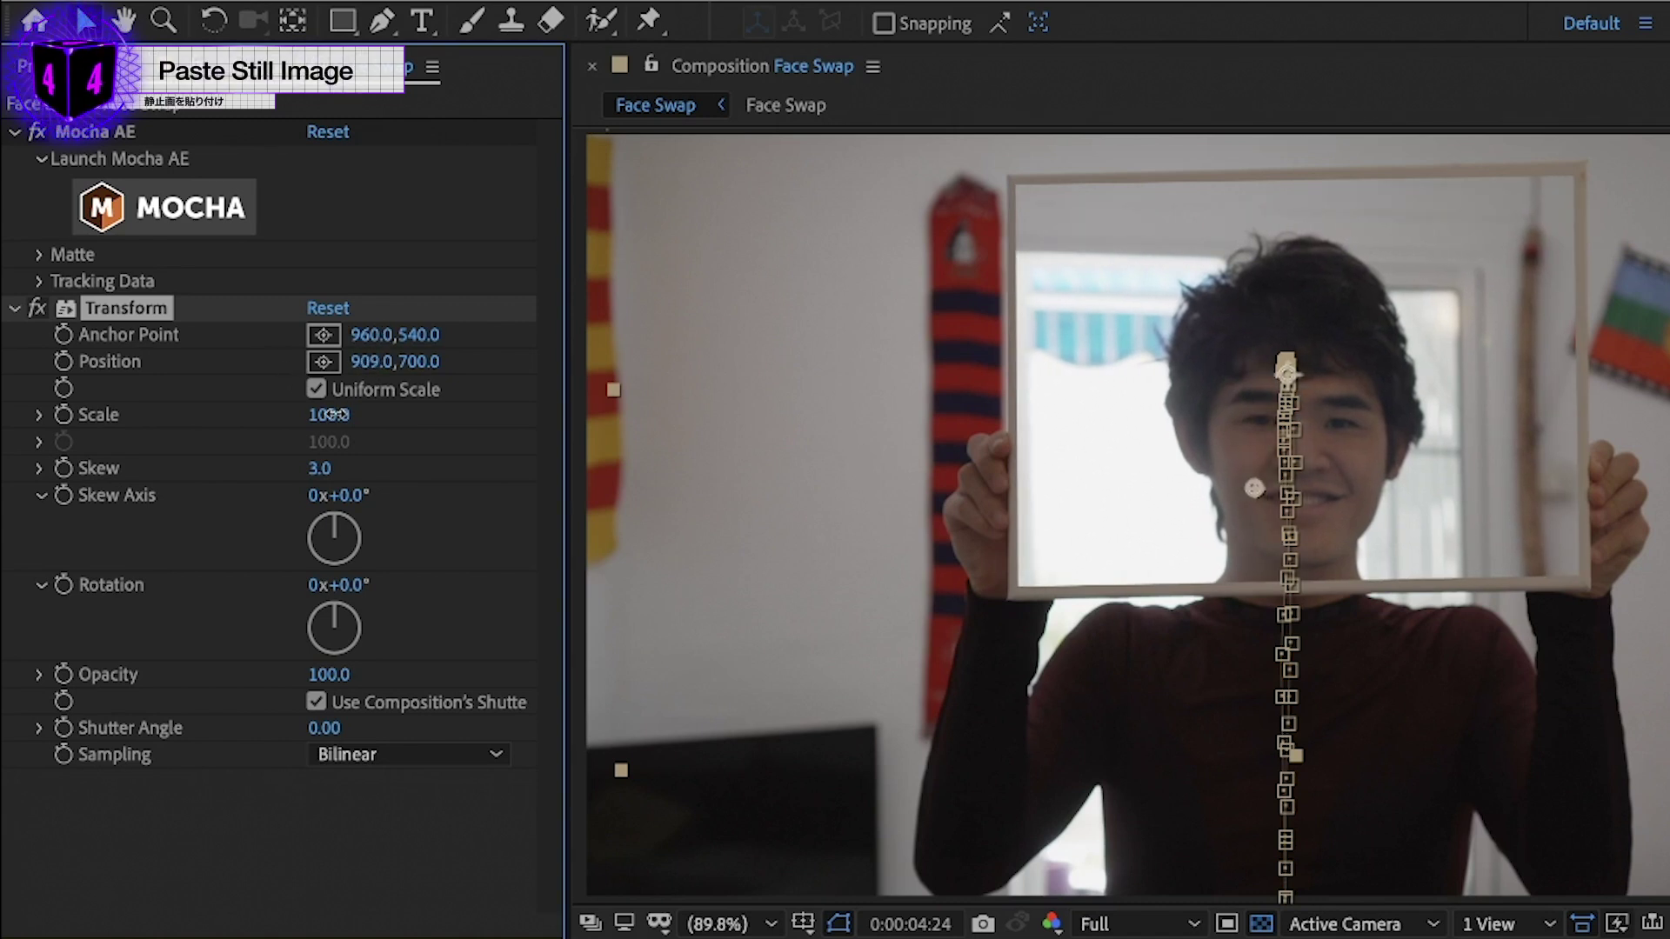
{"action": "left_click_drag", "start_coordinate": [334, 416], "coordinate": [350, 418]}
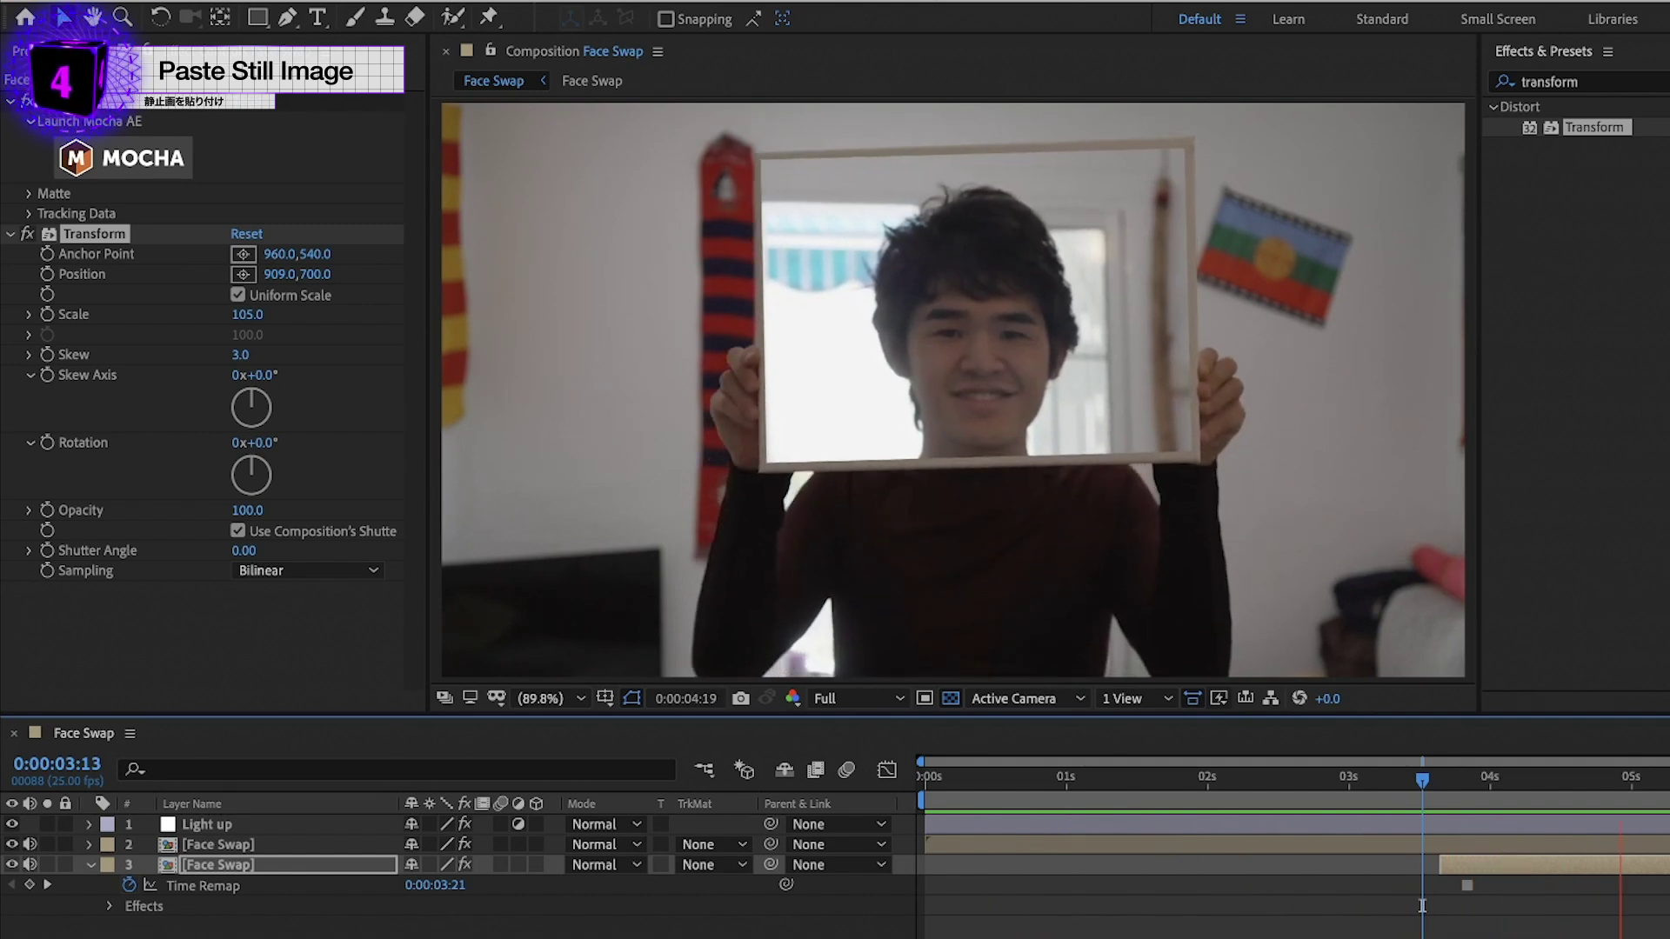
{"action": "left_click_drag", "start_coordinate": [1547, 777], "coordinate": [1584, 814]}
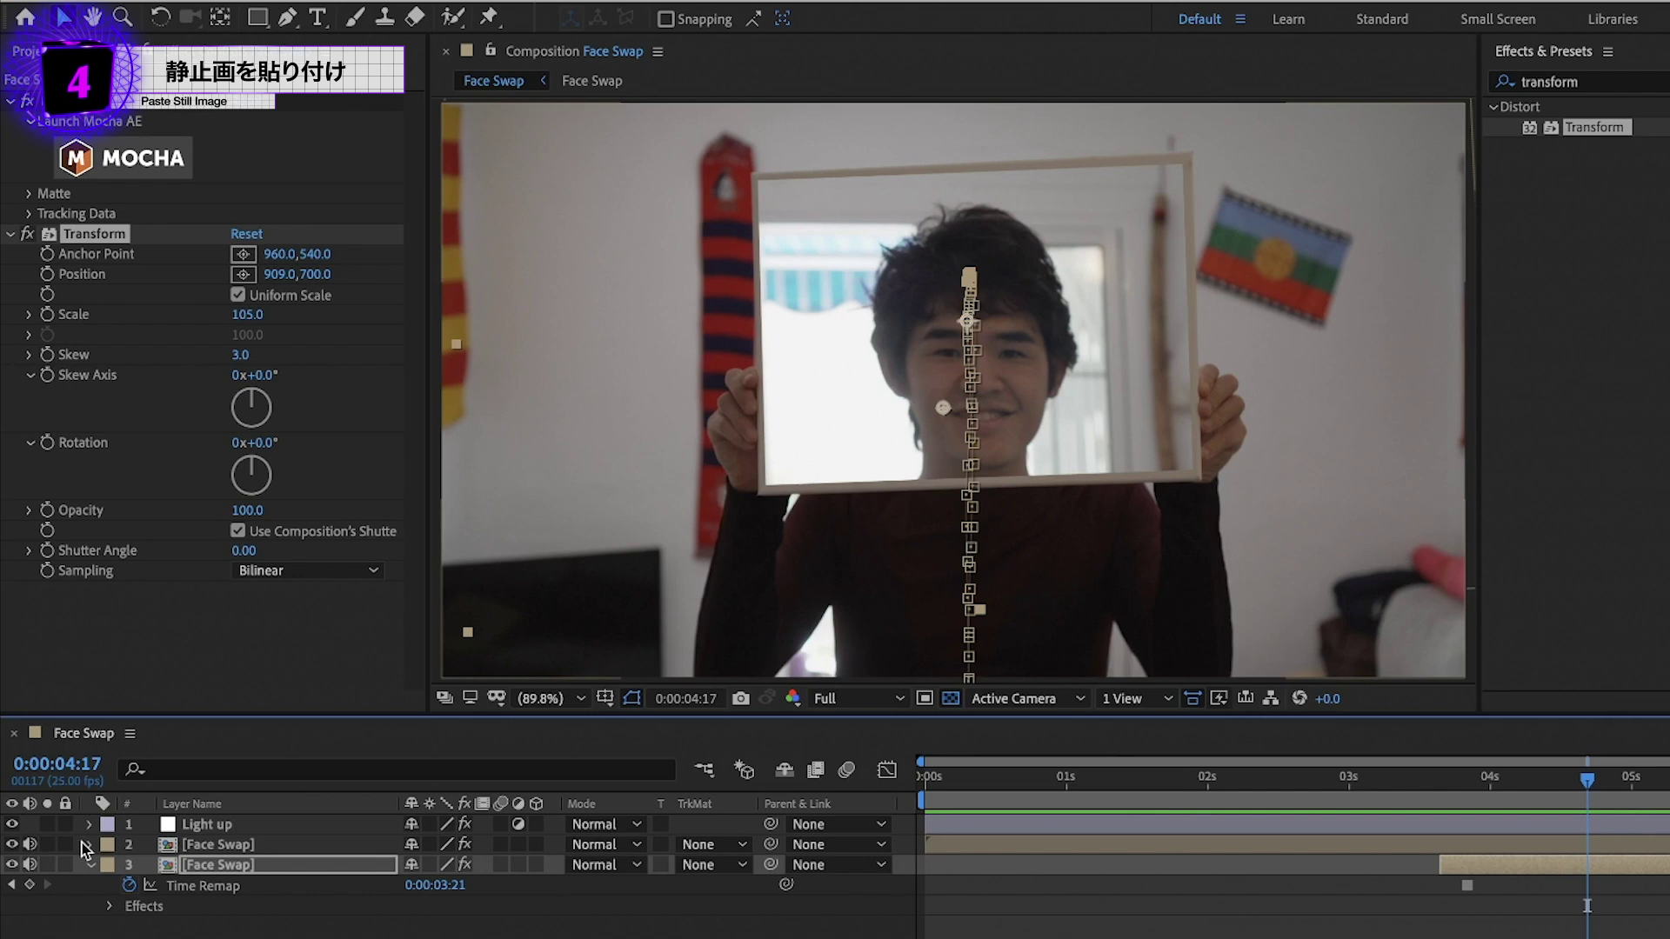
{"action": "left_click", "coordinate": [12, 865]}
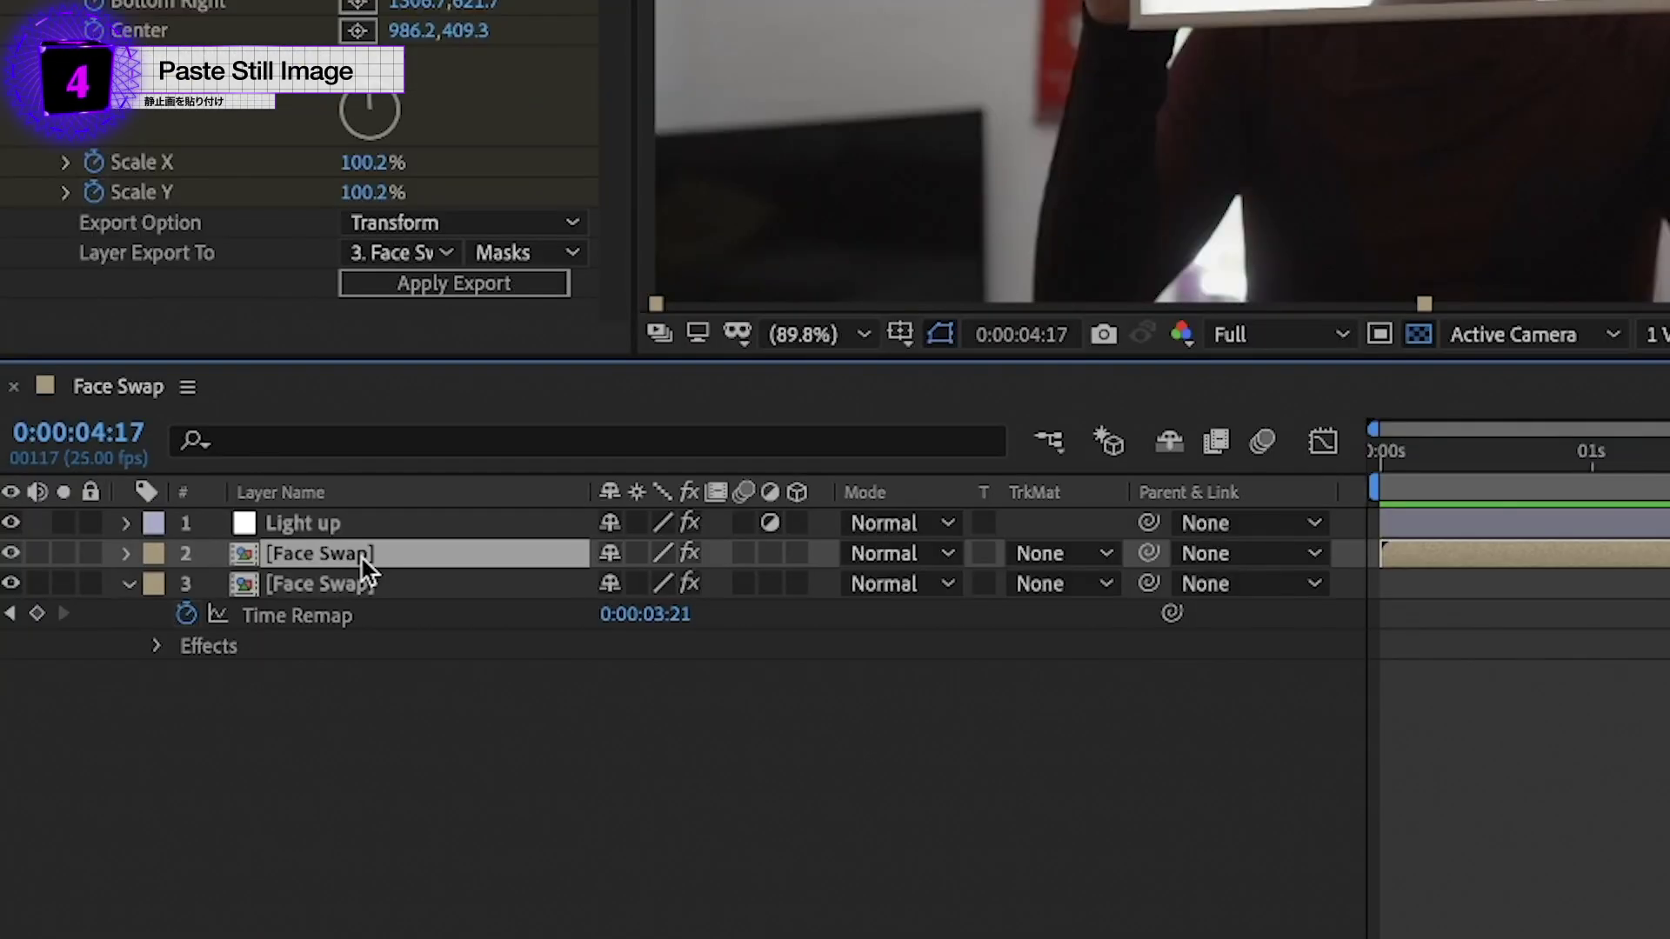
- Add a Drop Shadow layer style to the original Face Swap layer with Size 10
{"action": "right_click", "coordinate": [246, 845]}
{"action": "mouse_move", "coordinate": [317, 796]}
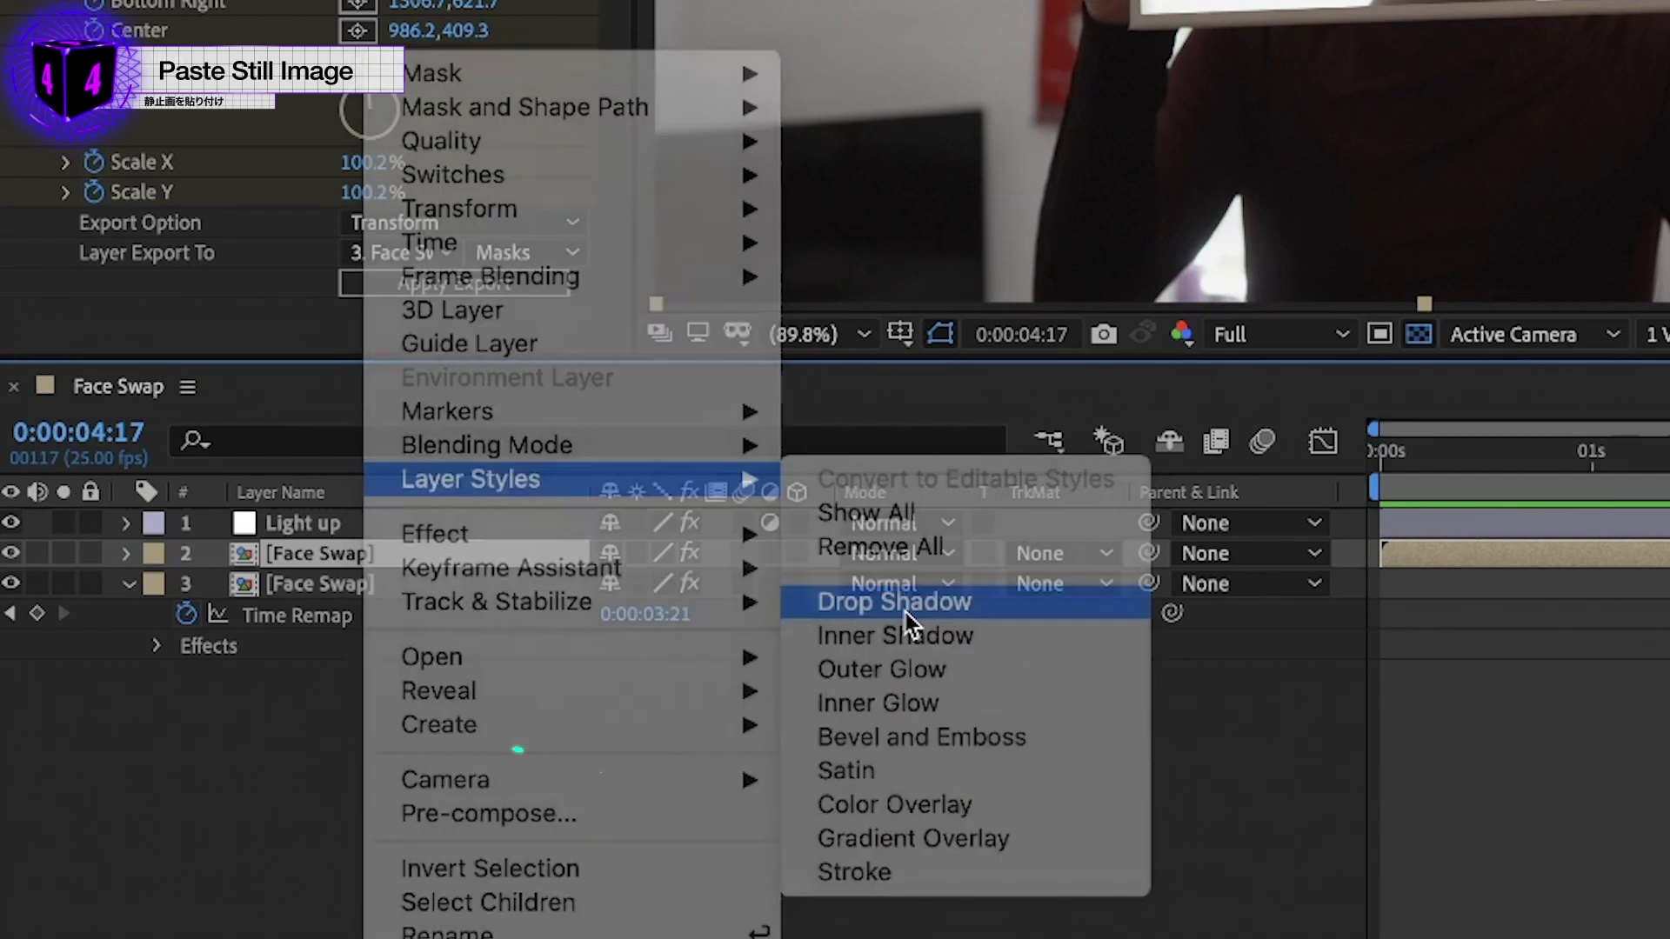
{"action": "left_click", "coordinate": [905, 612]}
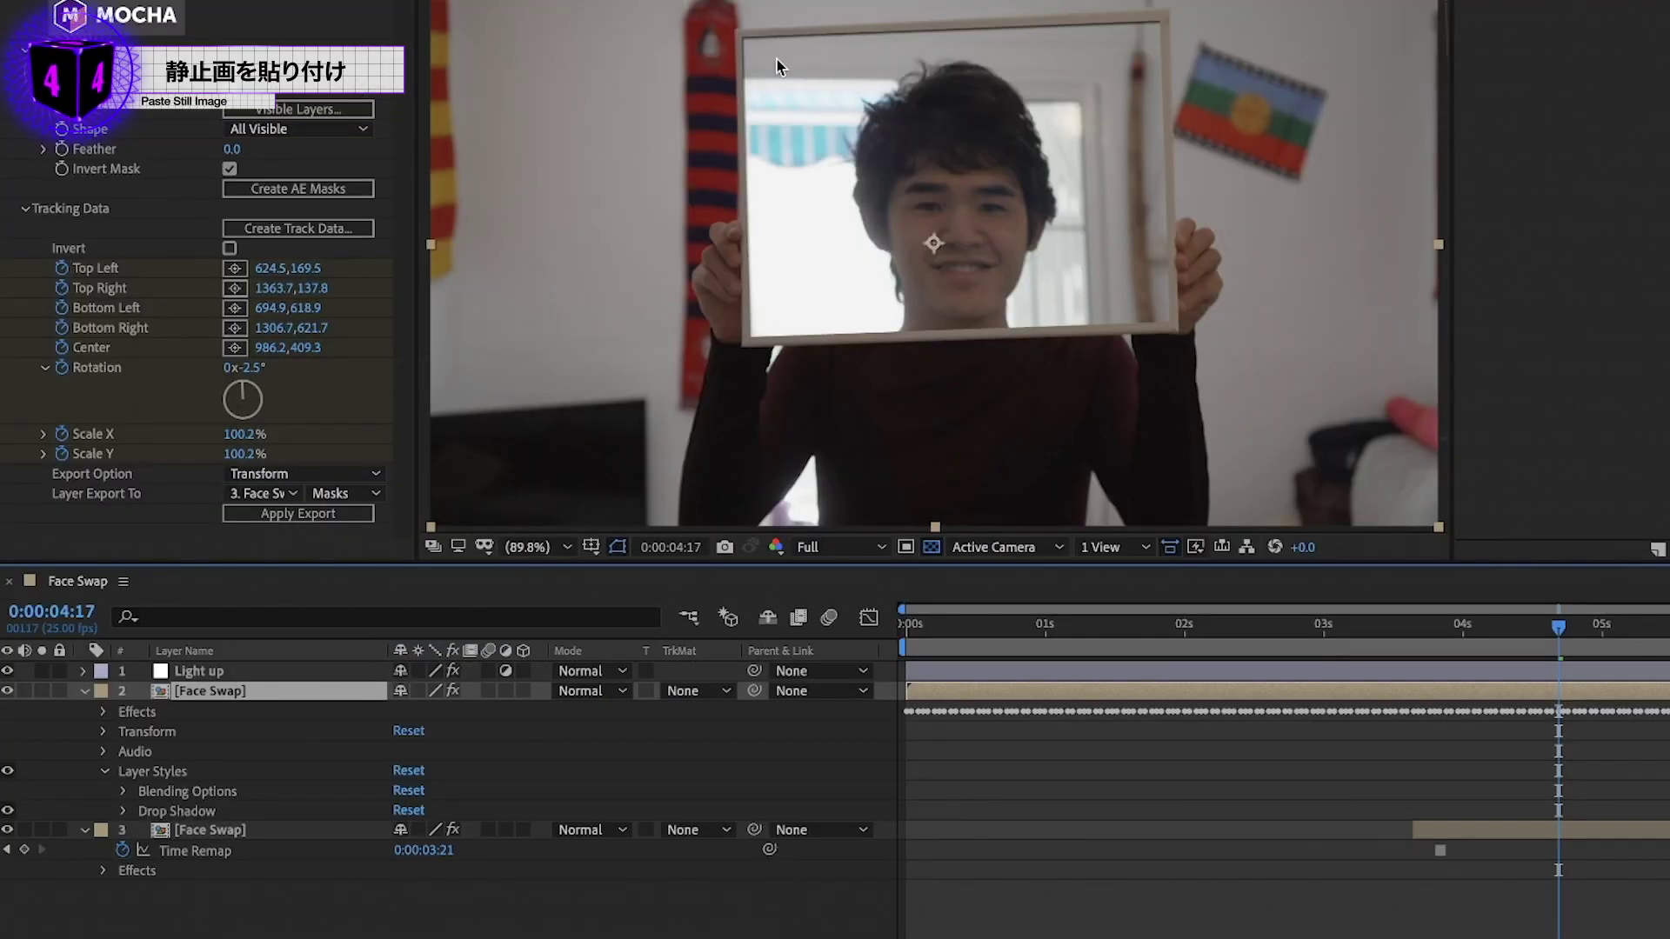
{"action": "left_click", "coordinate": [123, 811]}
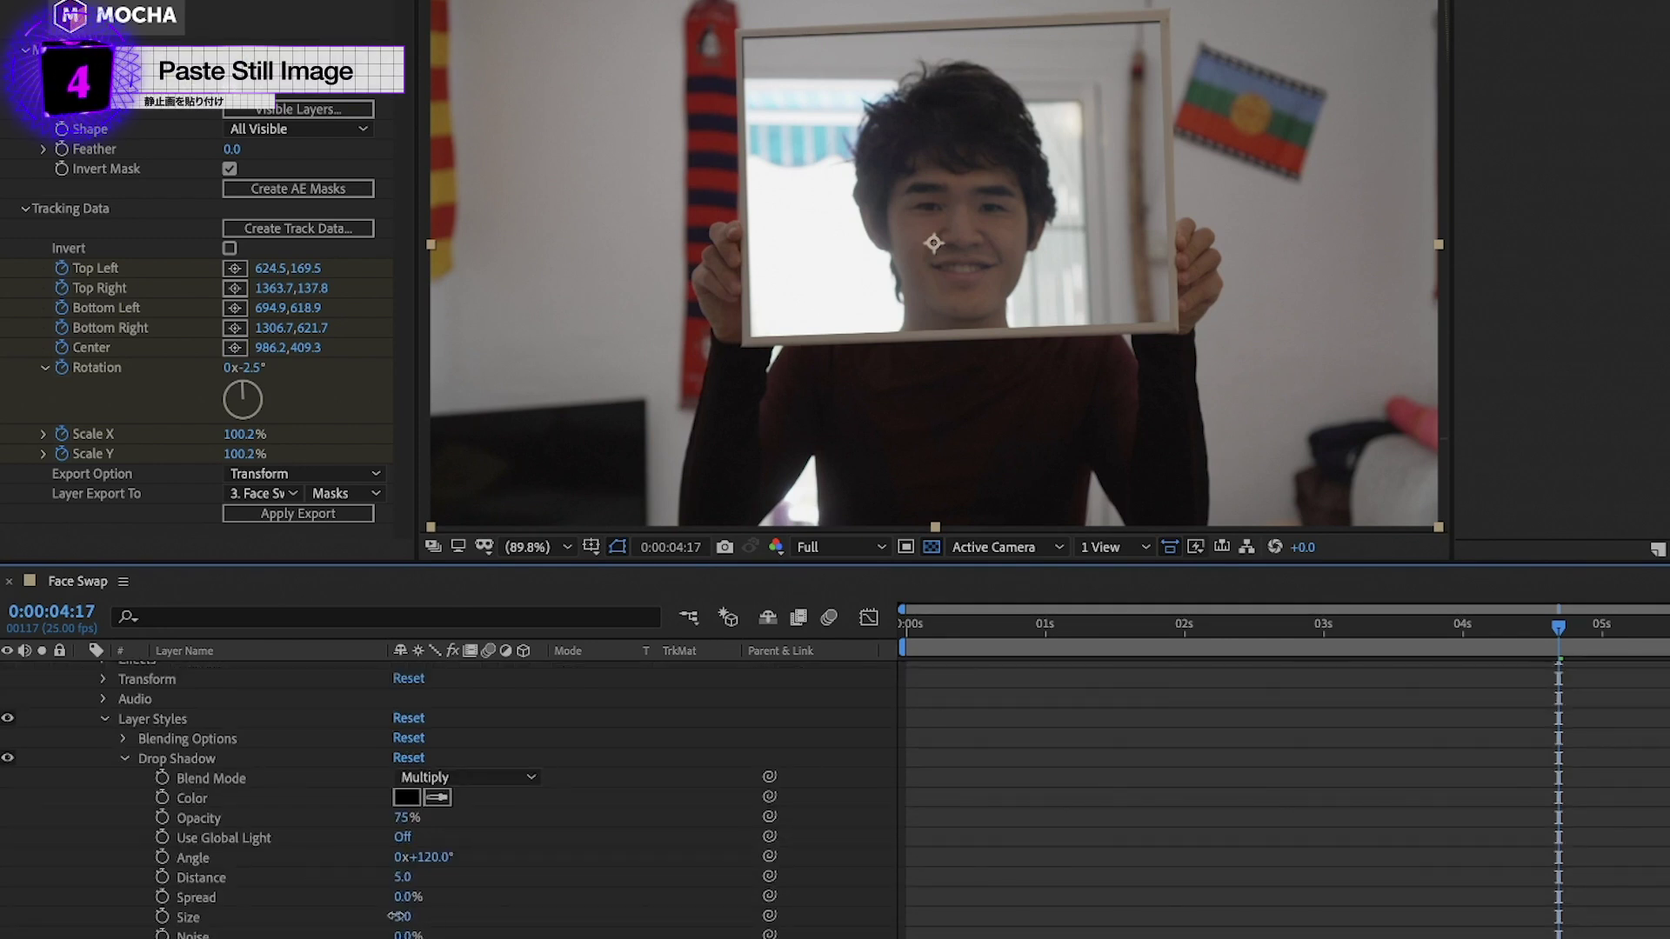
{"action": "key", "text": "Return"}
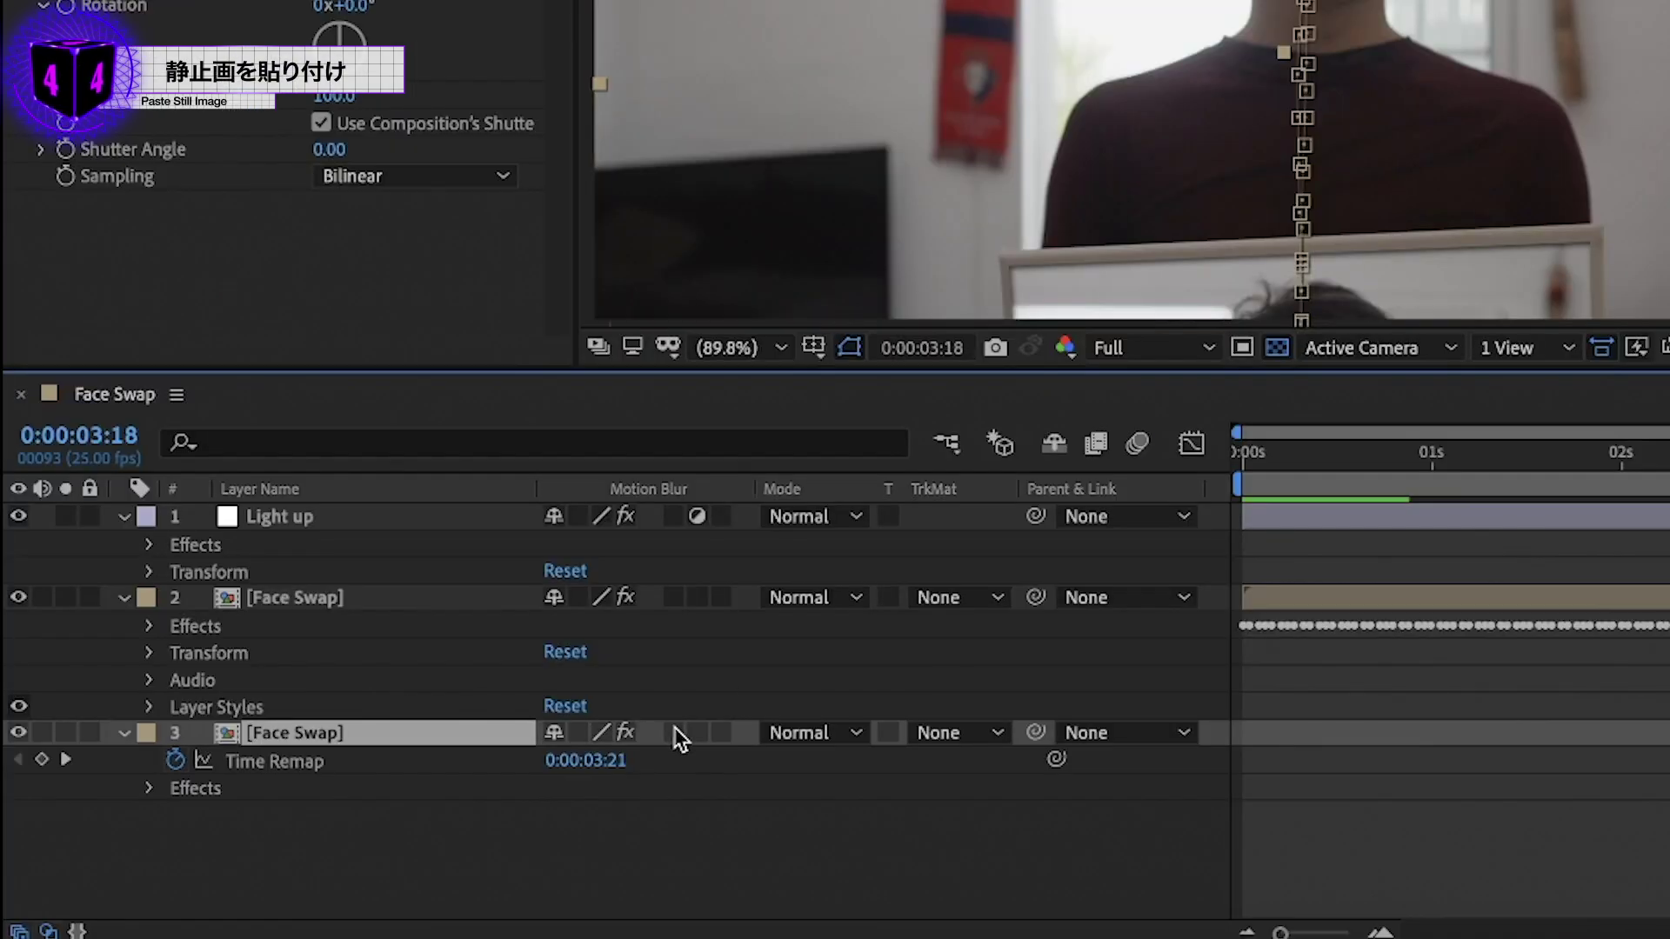
- Enable the Motion Blur switch on the frozen face layer 3
{"action": "left_click", "coordinate": [488, 829]}
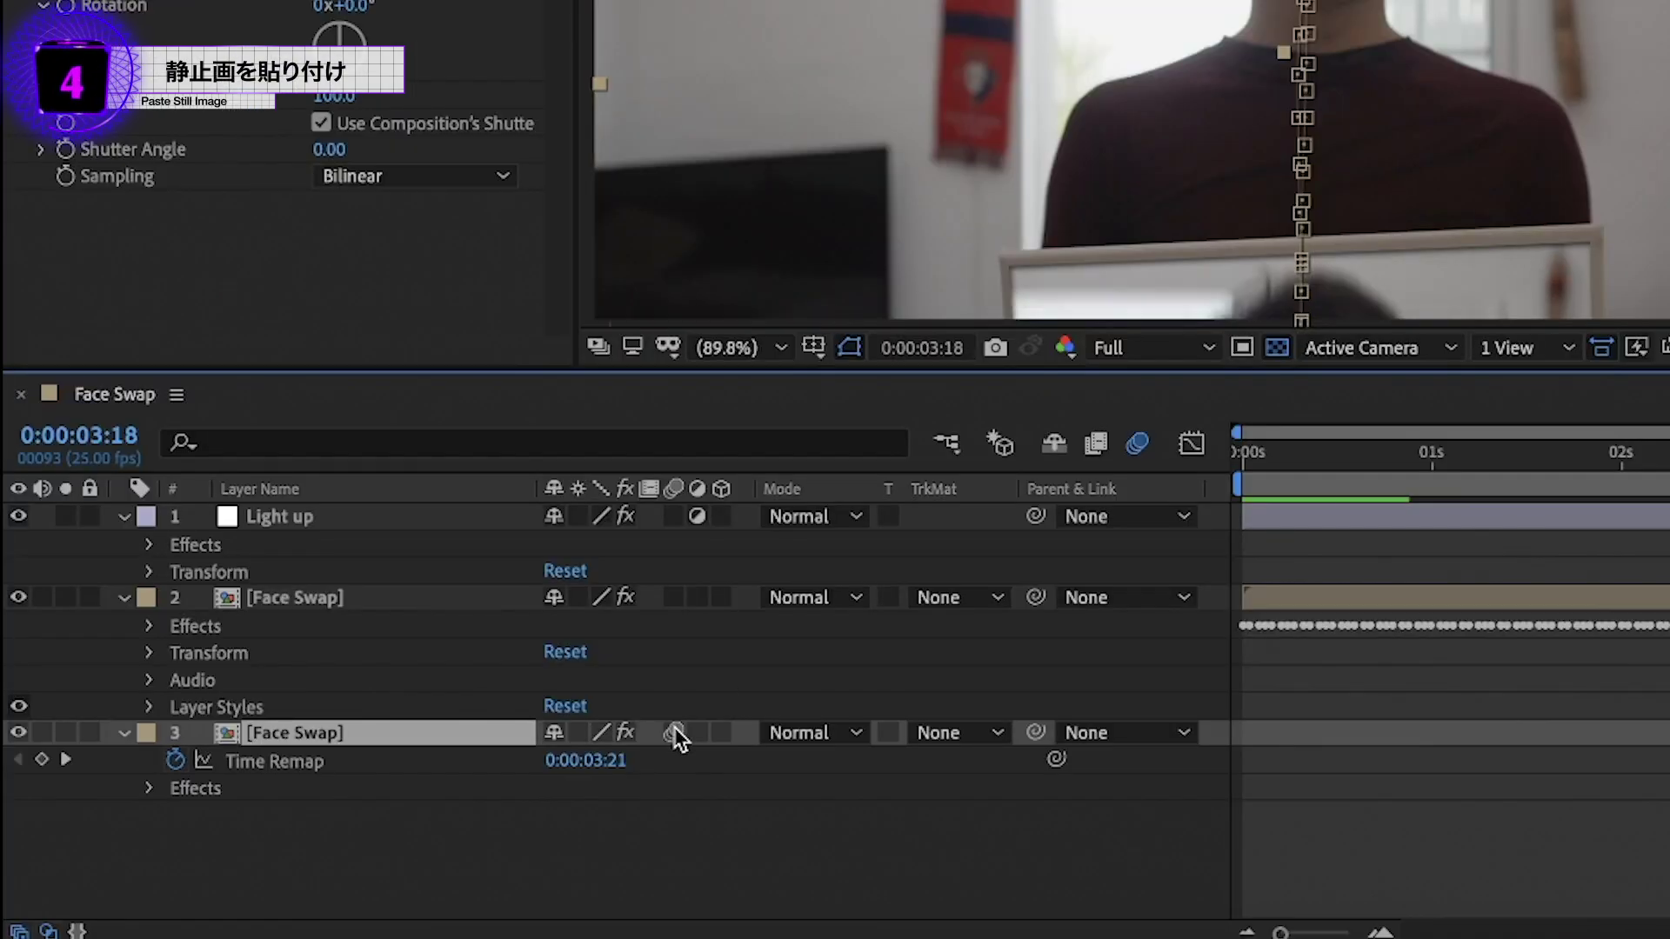